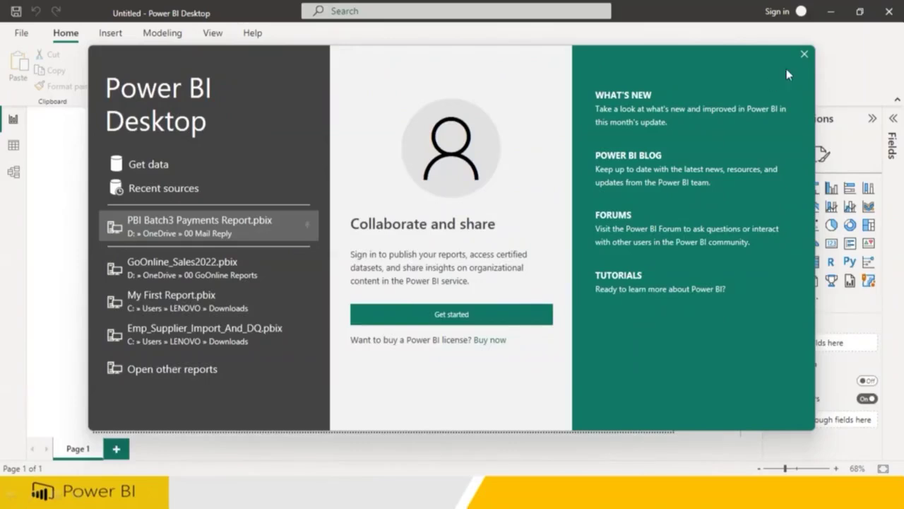
Dismiss the start screen and open the Power Query Editor to transform data.
click(805, 54)
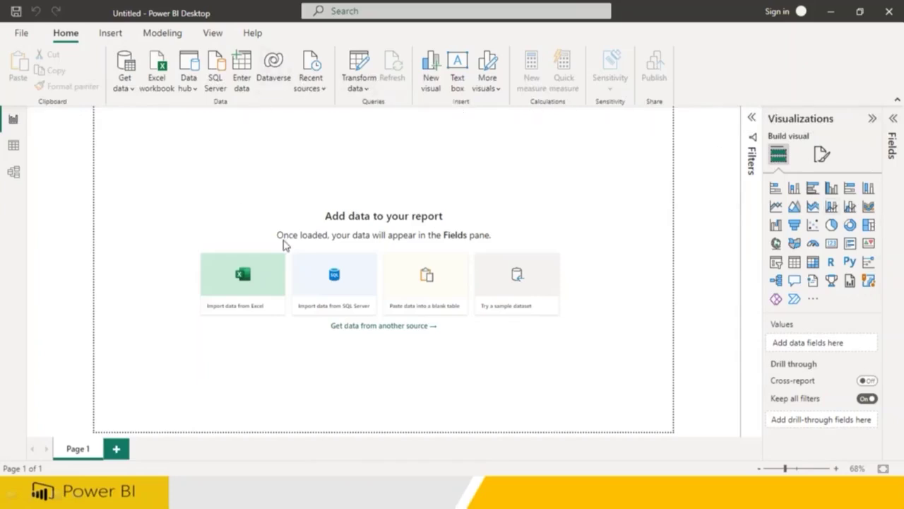
click(365, 89)
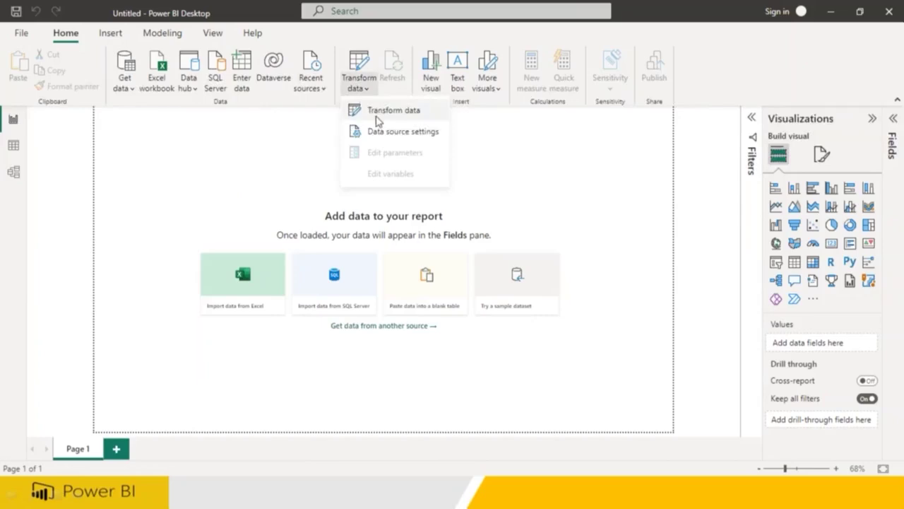
click(373, 111)
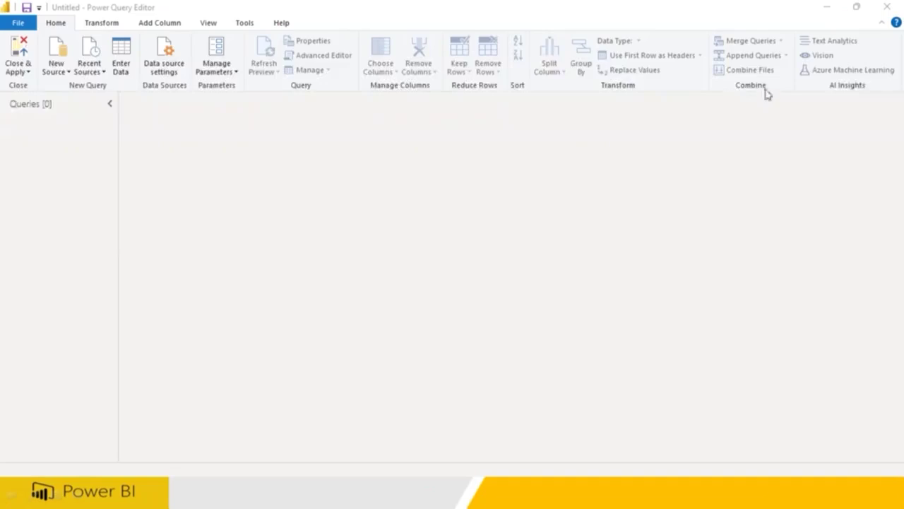
Add an Excel Workbook as a new source, choosing the Employee file in the PBI_SourceData folder.
click(54, 67)
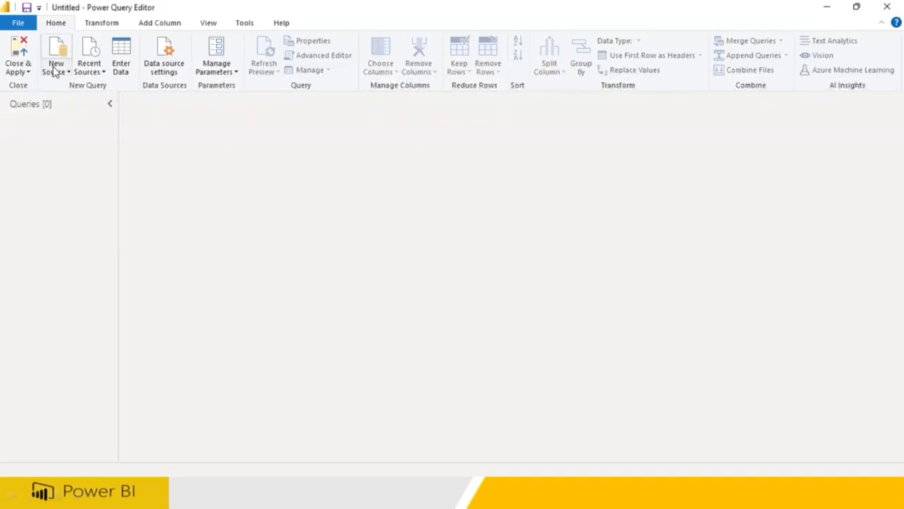
click(55, 71)
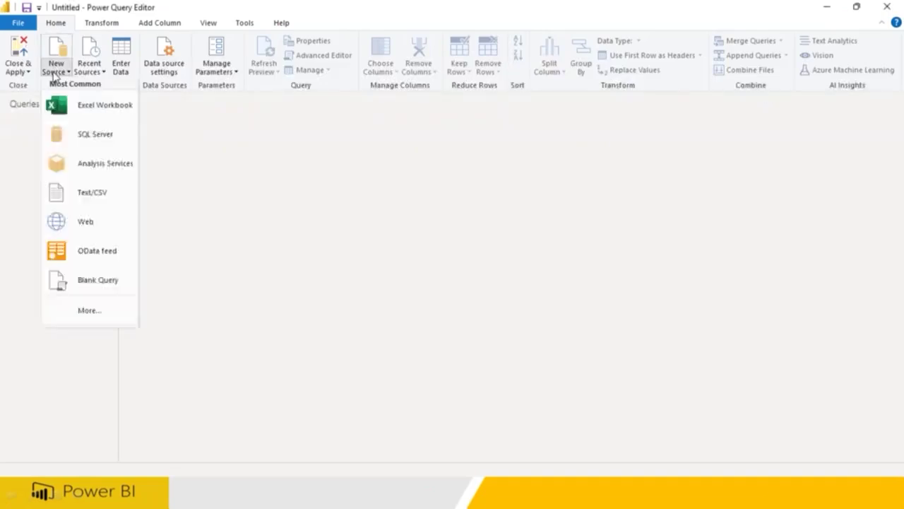
click(83, 109)
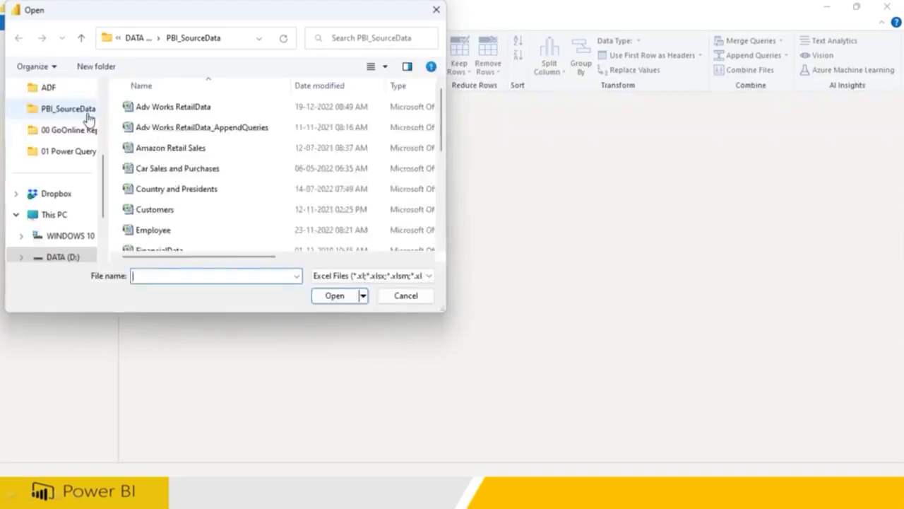
click(159, 233)
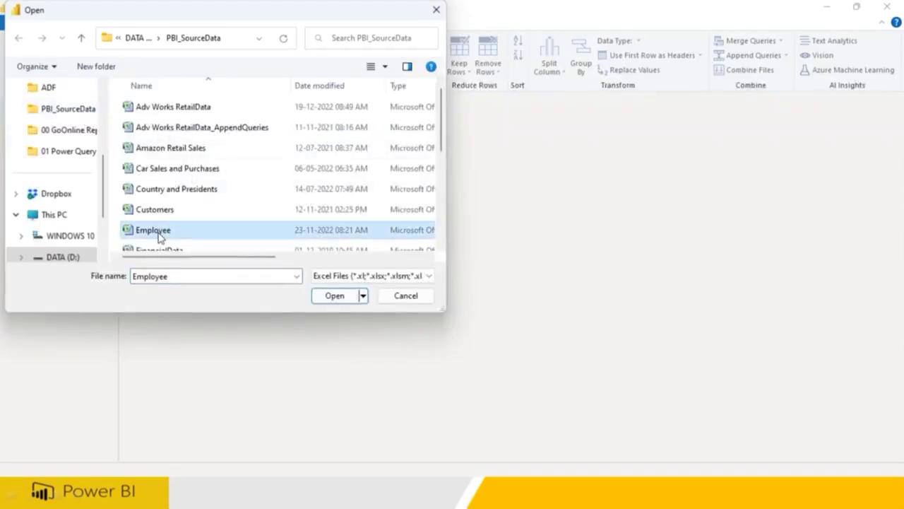
click(335, 295)
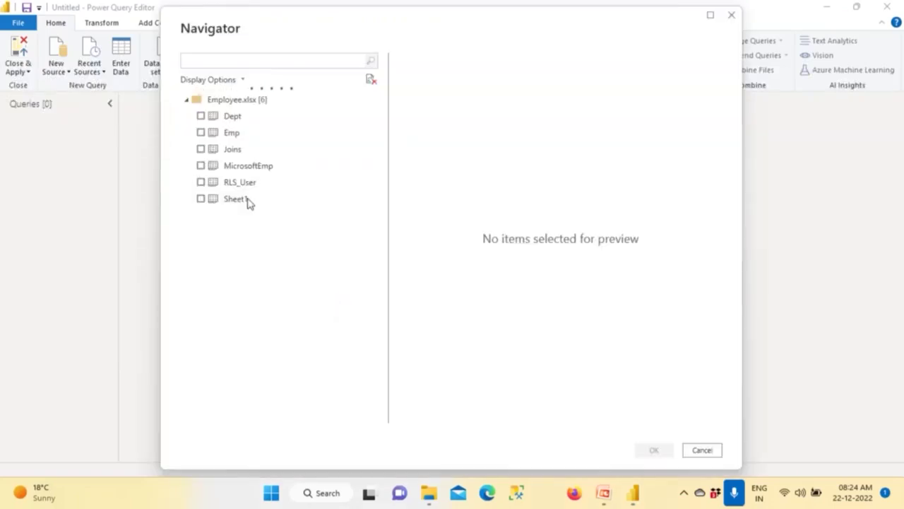
Import the Dept and Emp sheets of Employee.xlsx as queries.
click(201, 117)
click(201, 133)
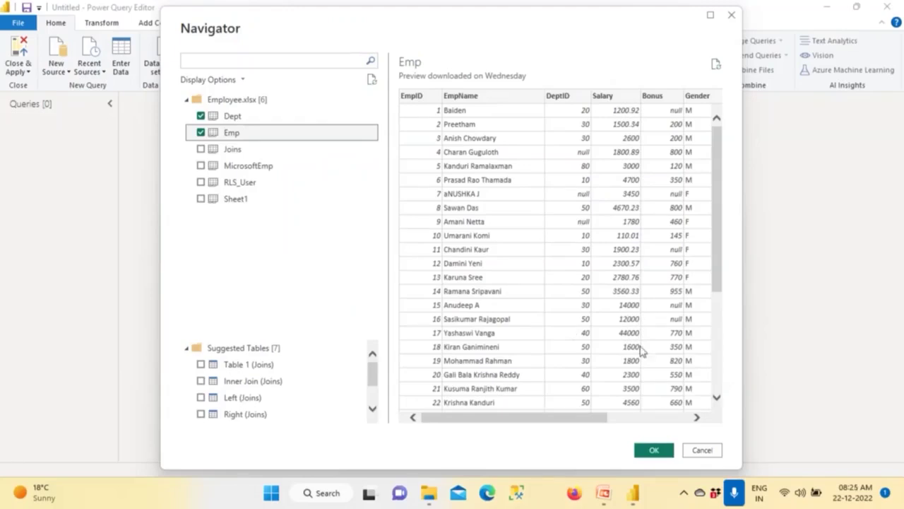
click(655, 450)
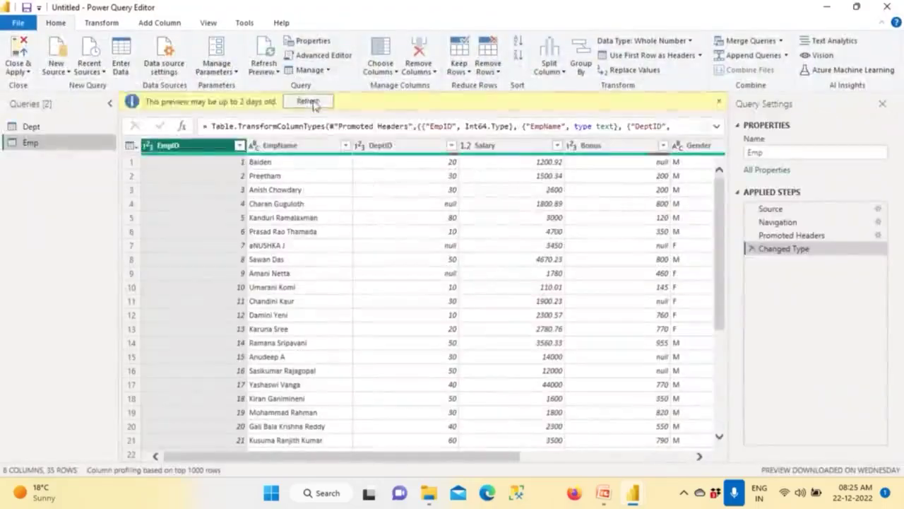
Refresh the outdated data previews of the Emp and Dept queries, and return to the Emp query.
click(308, 101)
click(31, 131)
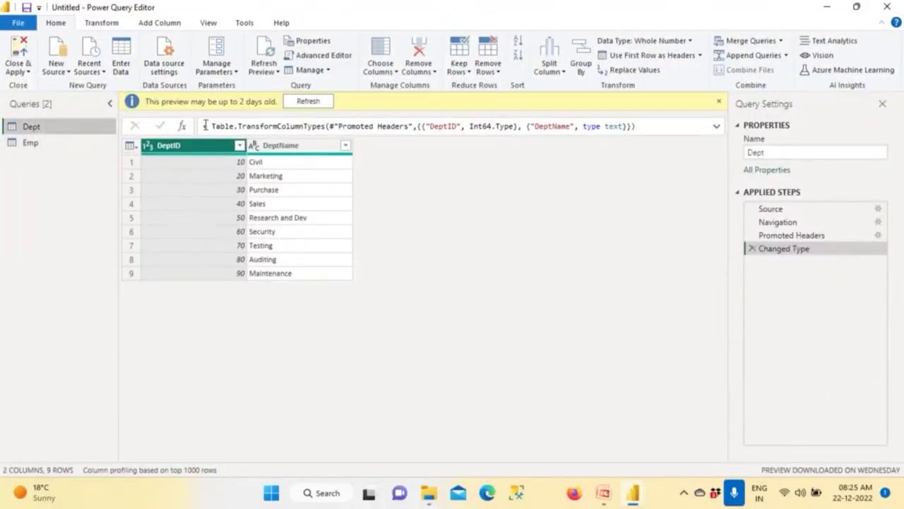
click(312, 103)
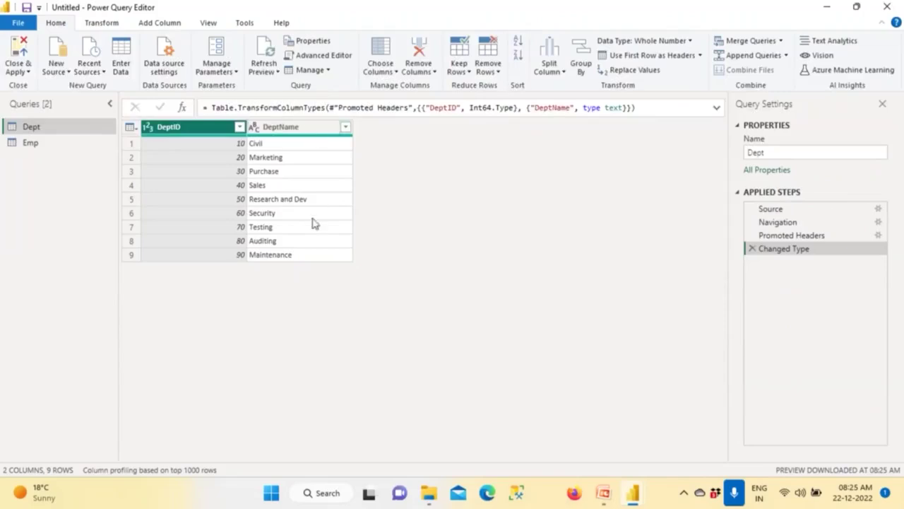
click(32, 143)
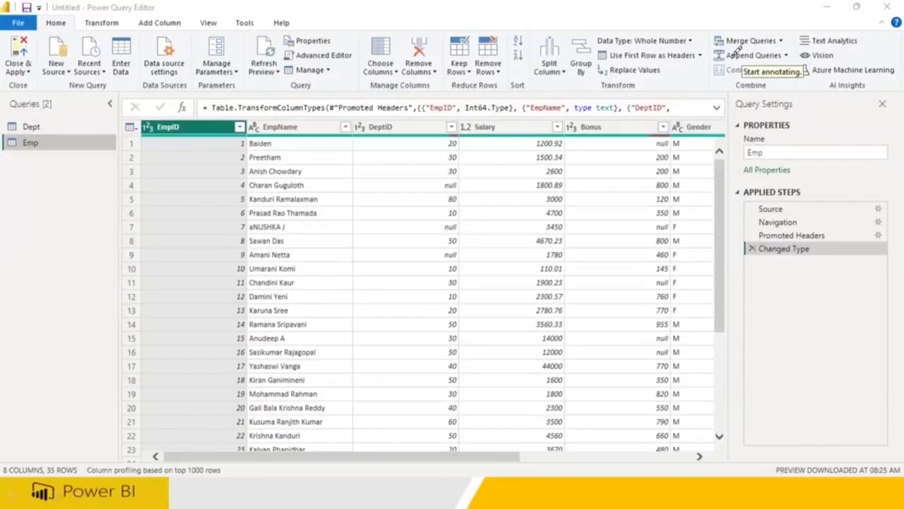
mouse_move(724, 89)
mouse_down()
mouse_move(777, 74)
mouse_move(720, 78)
mouse_move(734, 91)
mouse_up()
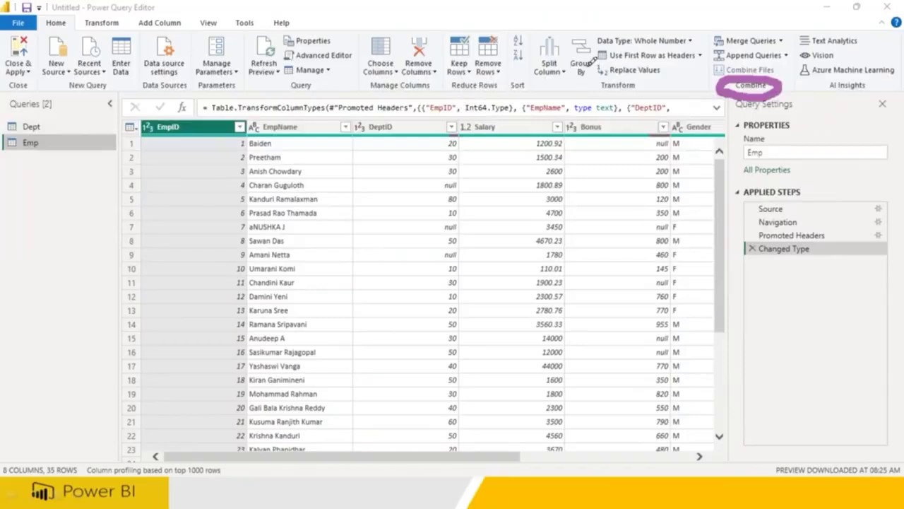
mouse_move(728, 63)
mouse_down()
mouse_move(775, 63)
mouse_move(769, 31)
mouse_move(699, 57)
mouse_move(592, 210)
mouse_move(495, 270)
mouse_up()
drag(545, 233, 558, 267)
mouse_move(604, 229)
mouse_down()
mouse_move(588, 274)
mouse_move(625, 269)
mouse_move(667, 215)
mouse_move(699, 248)
mouse_move(680, 279)
mouse_up()
mouse_move(245, 219)
mouse_down()
mouse_move(329, 222)
mouse_move(327, 209)
mouse_up()
mouse_move(357, 156)
mouse_down()
mouse_move(358, 277)
mouse_move(385, 279)
mouse_up()
drag(385, 224, 406, 279)
mouse_move(424, 215)
mouse_down()
mouse_move(429, 313)
mouse_move(417, 336)
mouse_up()
drag(272, 348, 706, 301)
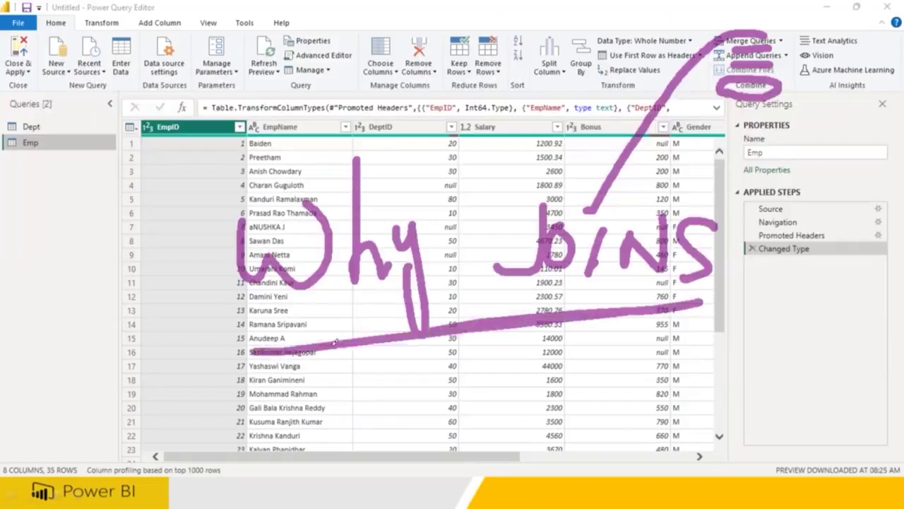
drag(325, 351, 581, 322)
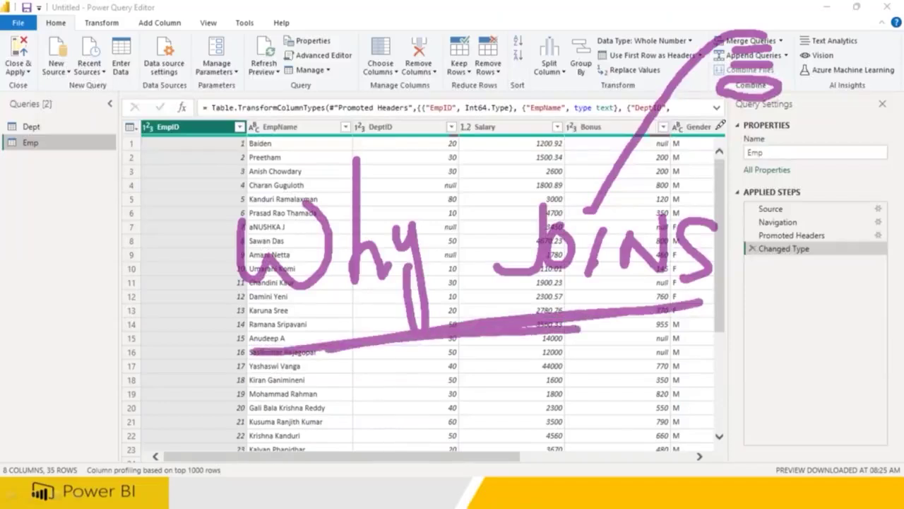
key(Escape)
key(Escape)
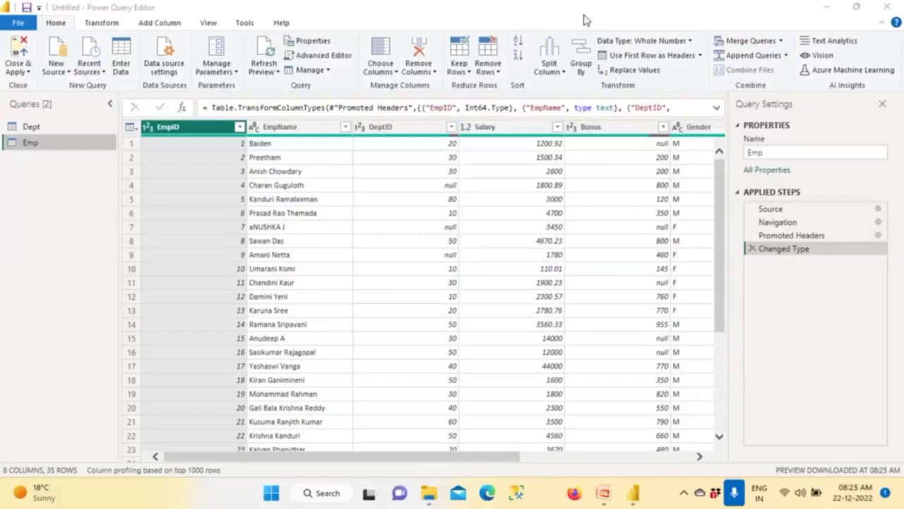
key(super)
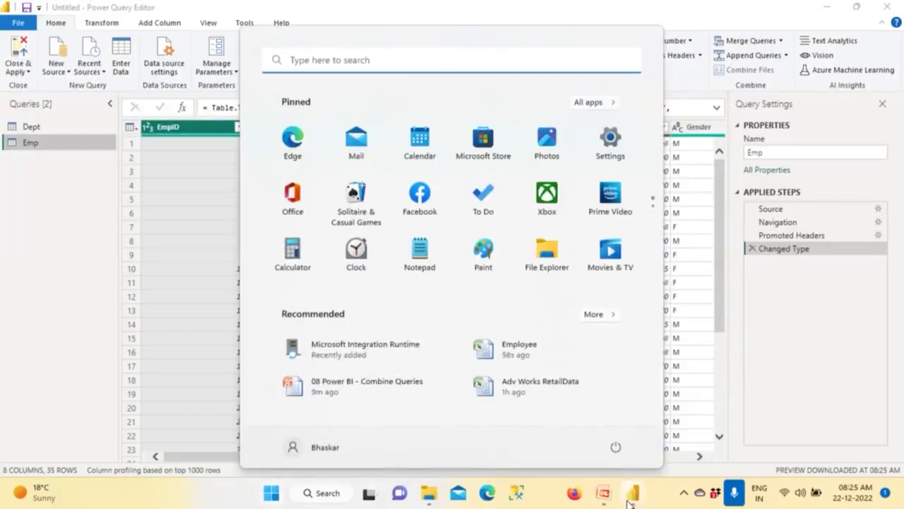
mouse_move(631, 492)
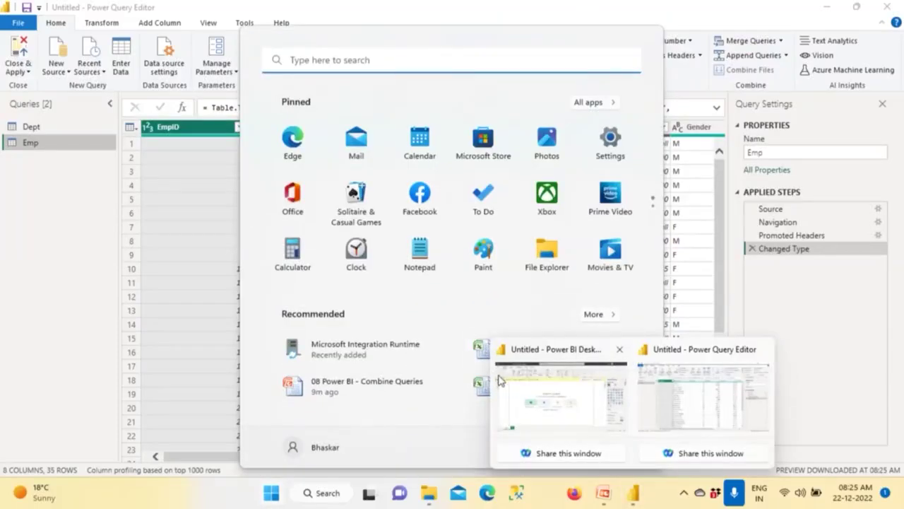
click(272, 494)
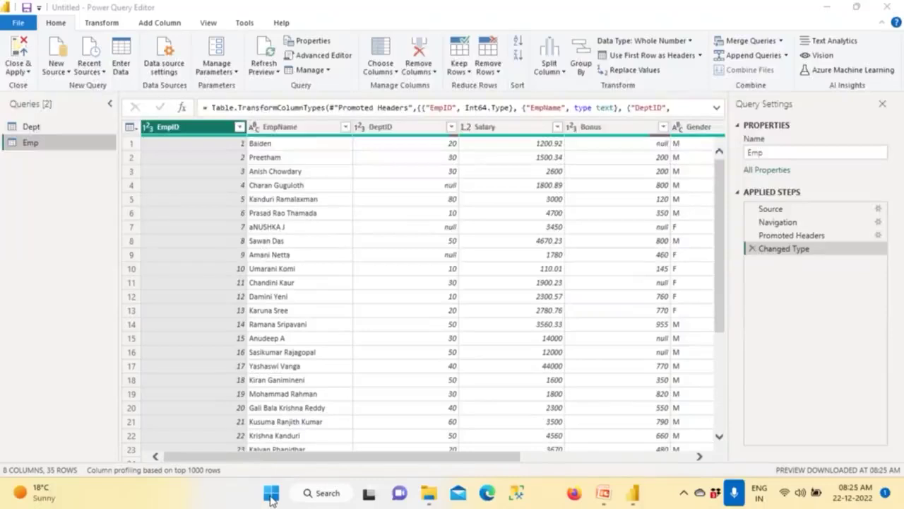
click(272, 495)
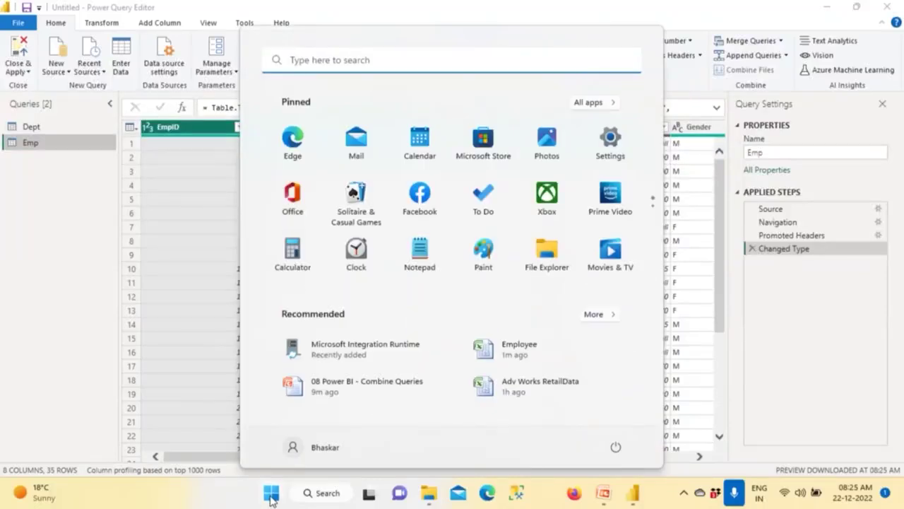
click(272, 495)
click(321, 492)
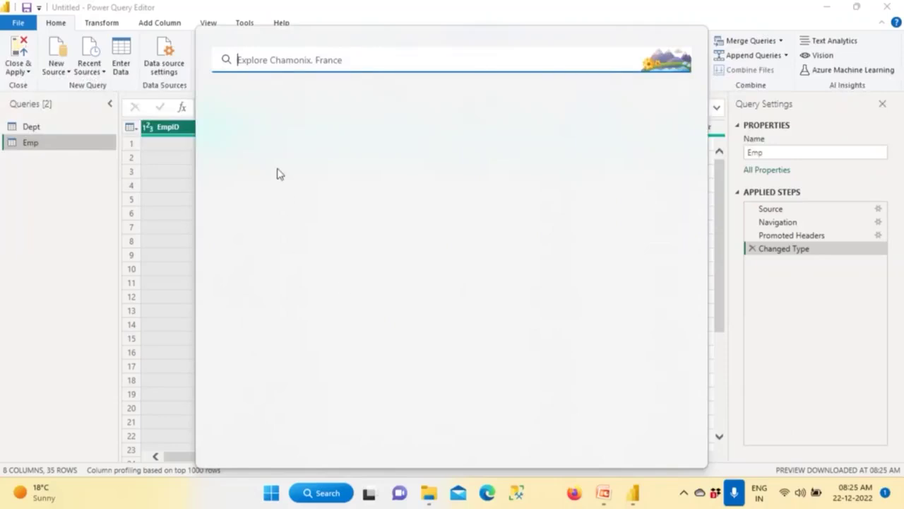
key(Escape)
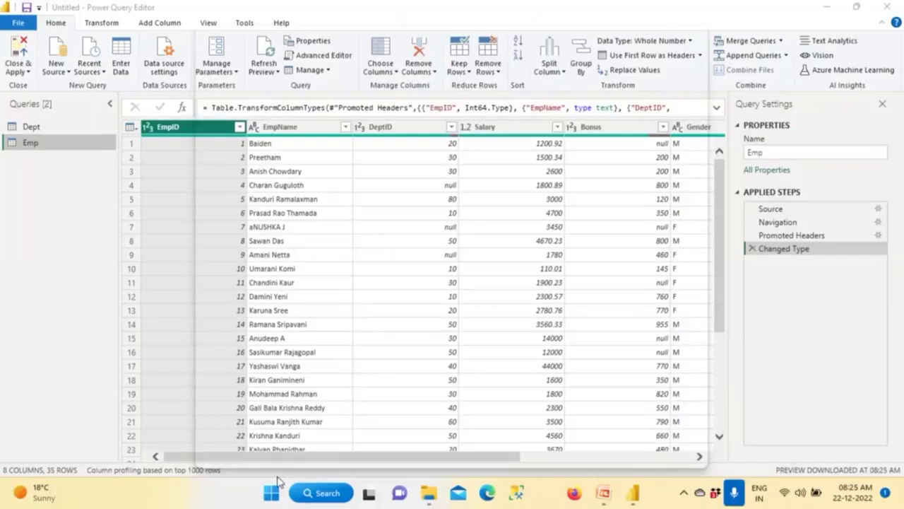
Search Windows for "note" and switch to a new Notepad document.
click(271, 493)
text(note)
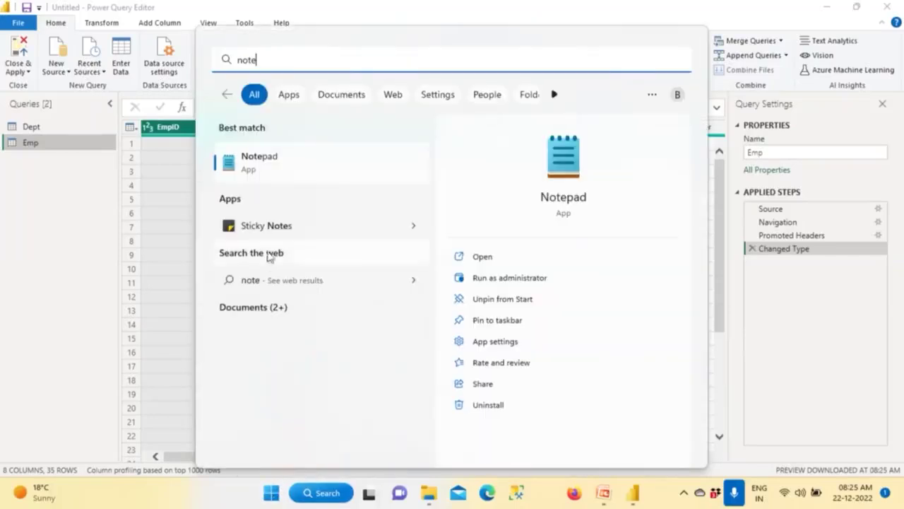
click(259, 168)
Write the heading "SQL" on the first line, with a row of dashes under it.
text(Why)
key(BackSpace)
key(BackSpace)
key(BackSpace)
key(BackSpace)
text(SQL)
key(Return)
text(----------------)
key(Return)
Leave a blank line and add the heading "Why Joins" with a row of dashes under it.
key(Return)
text(Wh)
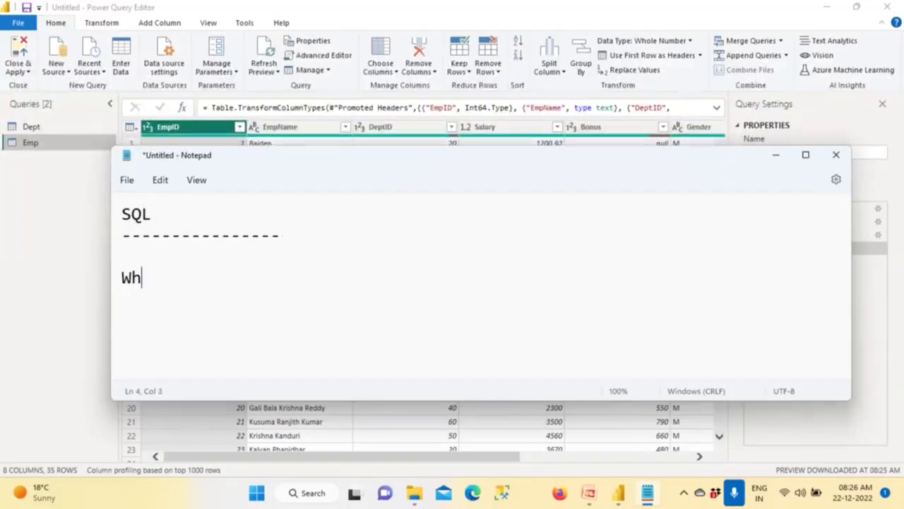
text(y Joins)
key(Return)
text(----------------)
key(Return)
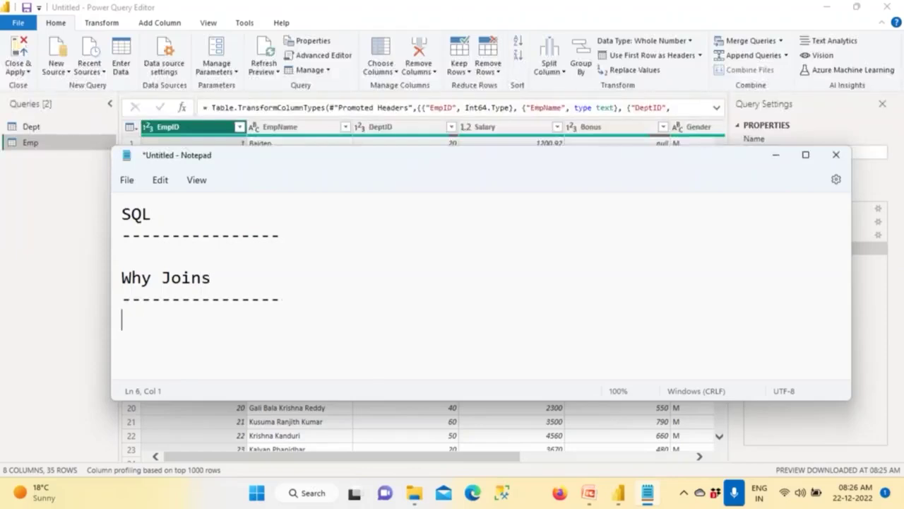
Write "To get the data from multiple" below the "Why Joins" heading and dismiss the WhatsApp notification.
text(To get the data from )
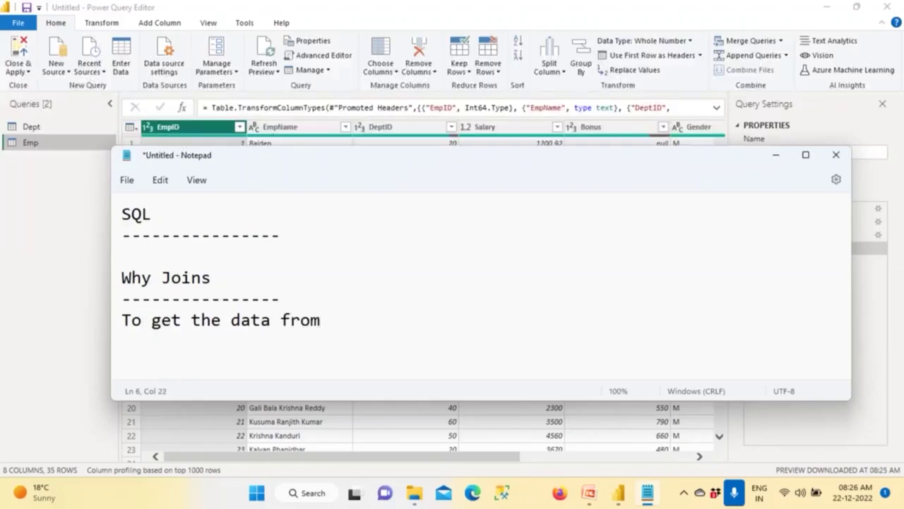
text(multi)
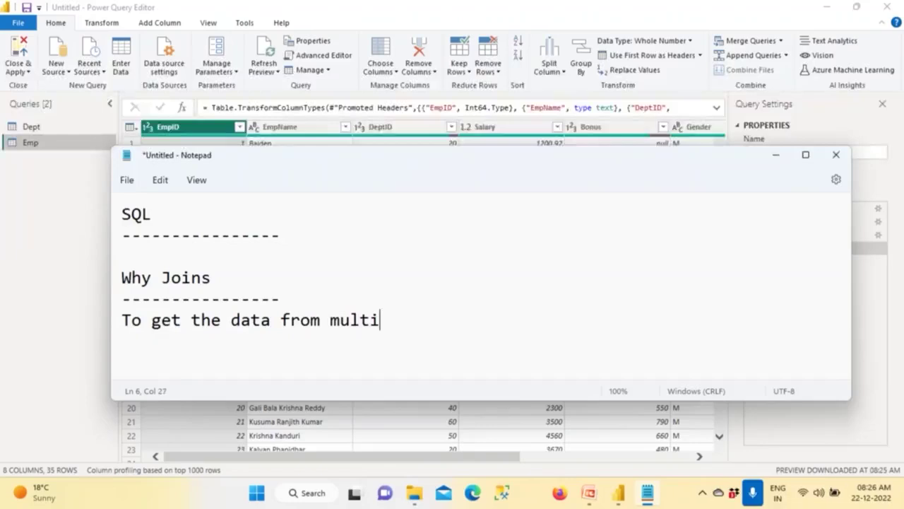
text(plew)
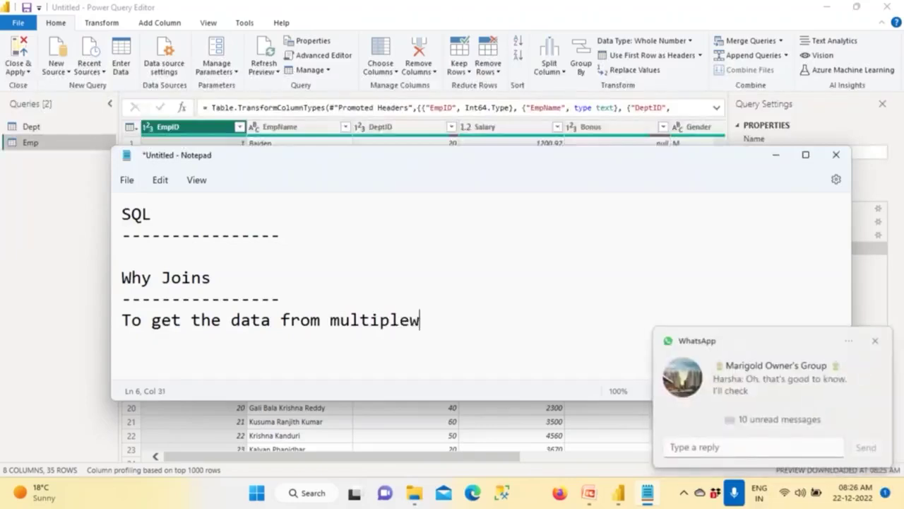
key(BackSpace)
click(874, 341)
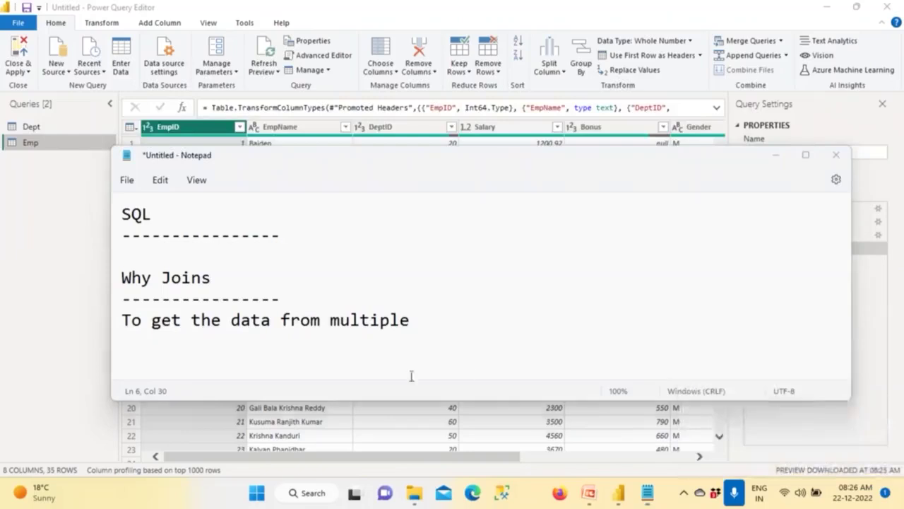
drag(363, 318, 410, 318)
click(433, 323)
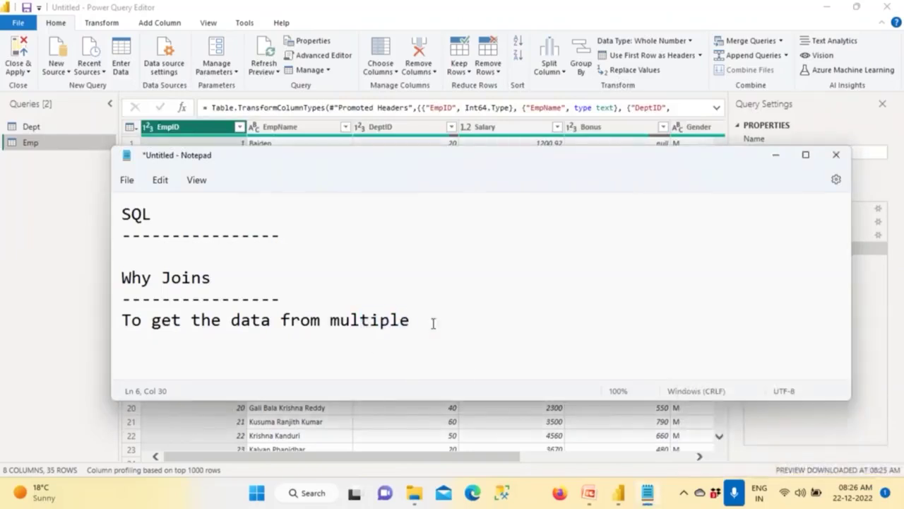
Maximize the Notepad window and complete the unfinished sentence under "Why Joins" with "tables/queries".
click(806, 155)
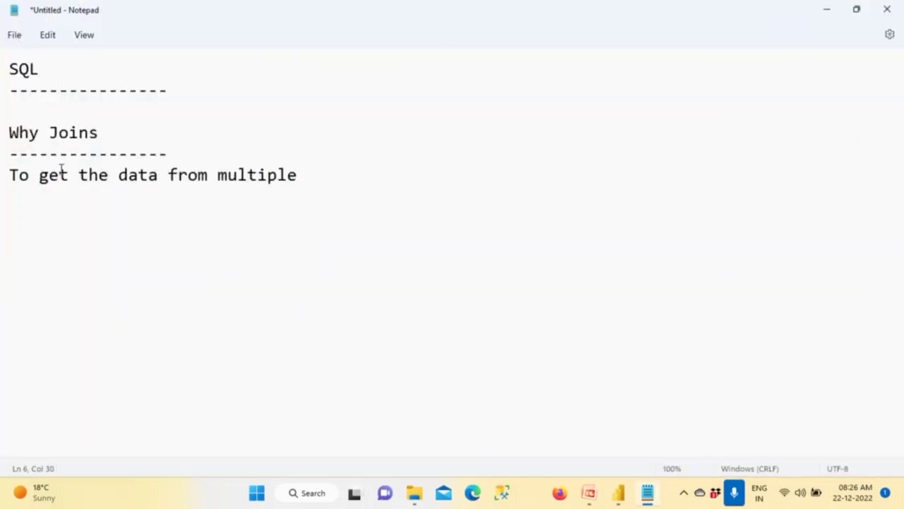
drag(50, 132, 88, 133)
drag(59, 175, 209, 175)
click(339, 174)
text(table)
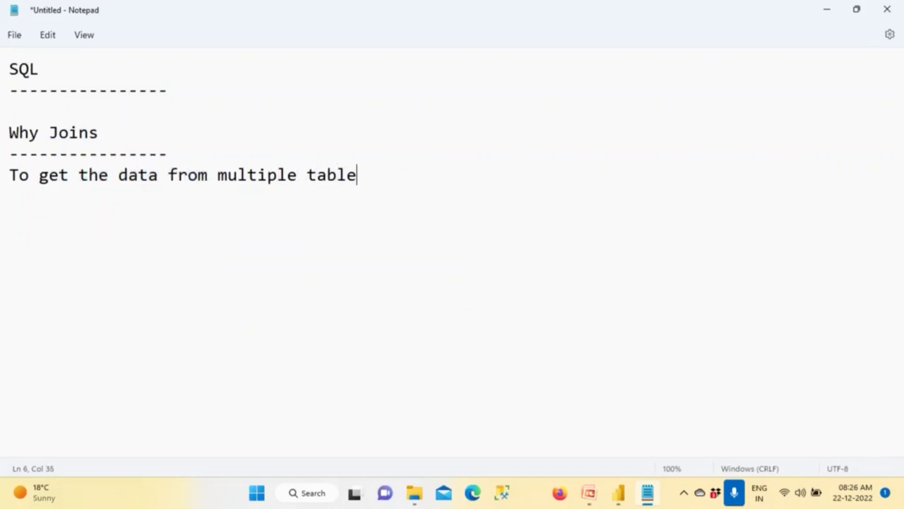
text(s/quesries)
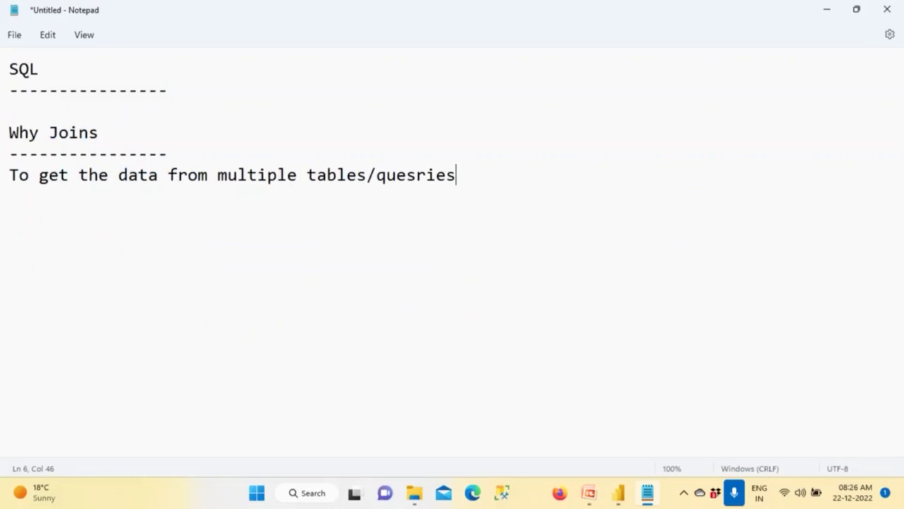
click(407, 176)
key(Delete)
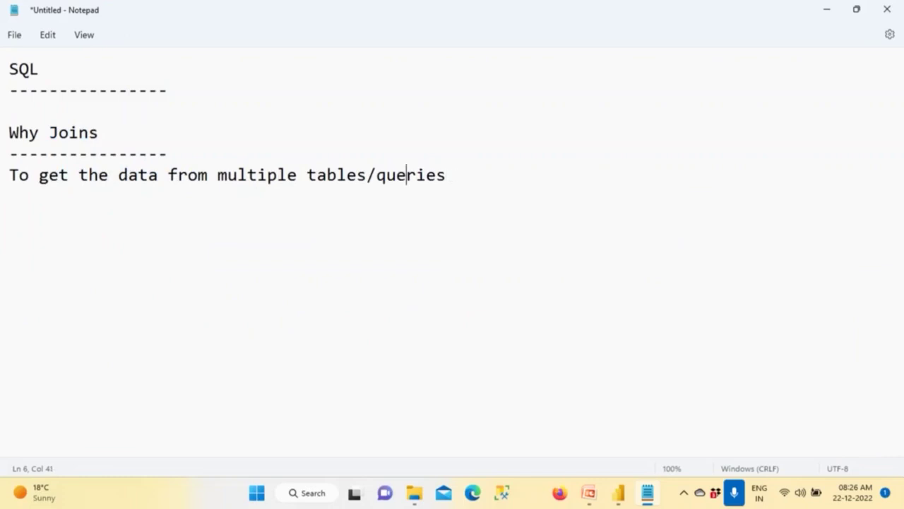
Complete the sentence under "Why Joins" with ", we use joins".
click(448, 175)
text(, we use joins  )
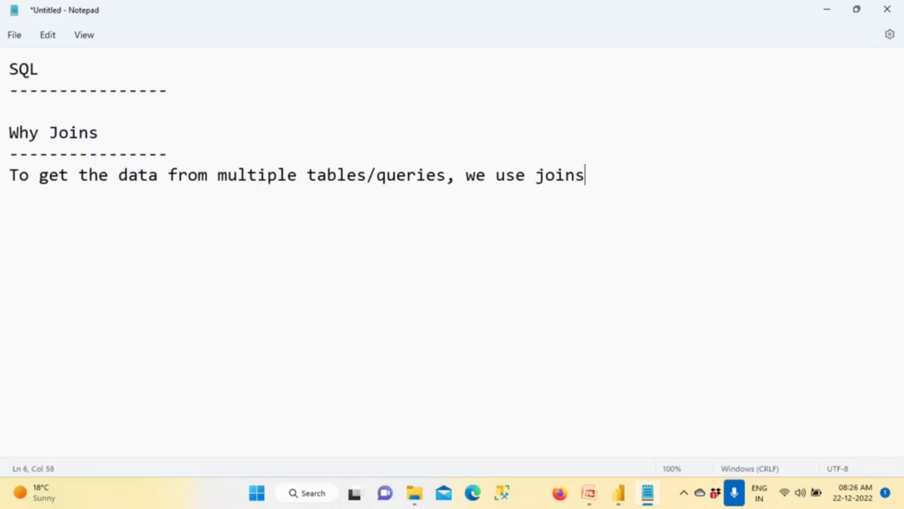
Leave a blank line, add "Note: To join the data, we must have a common column", and dismiss the WhatsApp notification.
text(Note: )
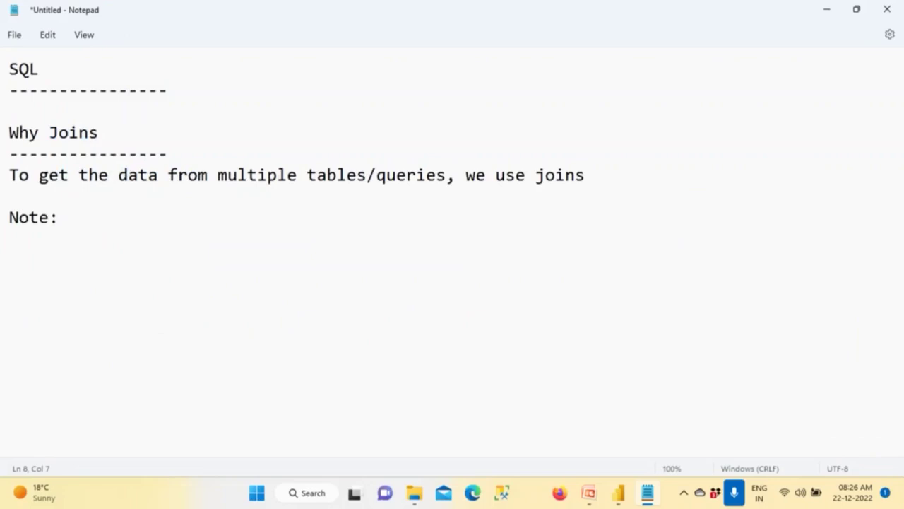
text(To joi)
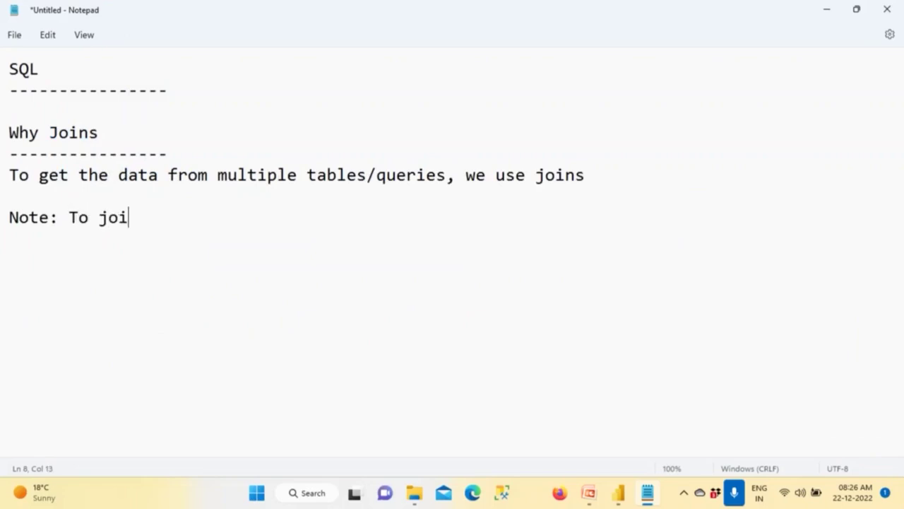
text(n the data, we must have)
key(BackSpace)
key(BackSpace)
text(h)
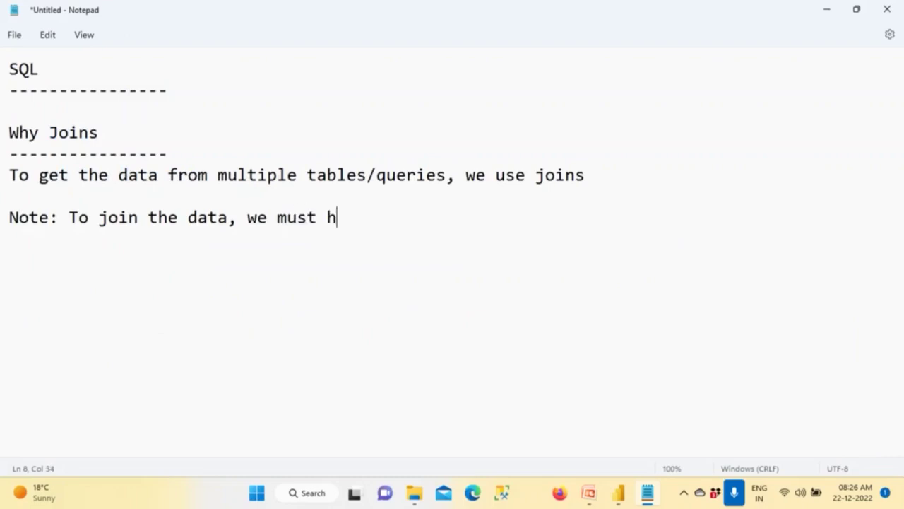
text(ave a comm)
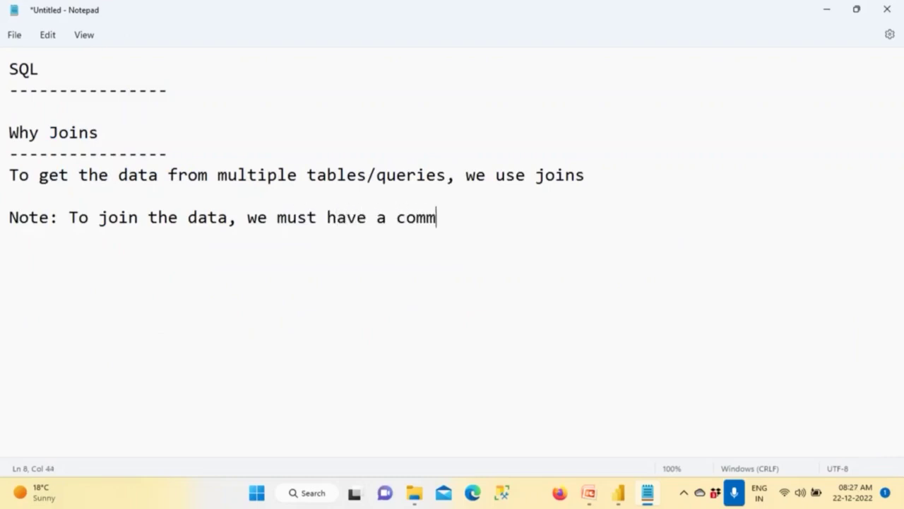
text(on colun)
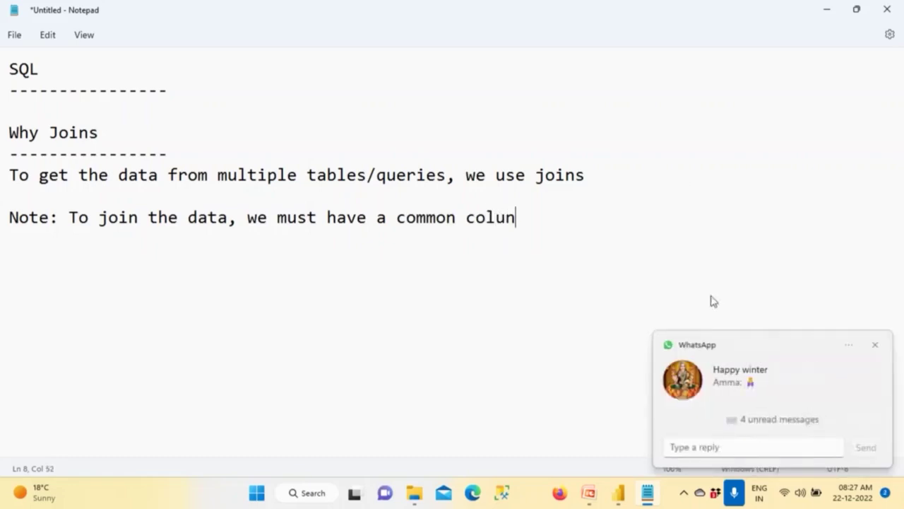
click(875, 344)
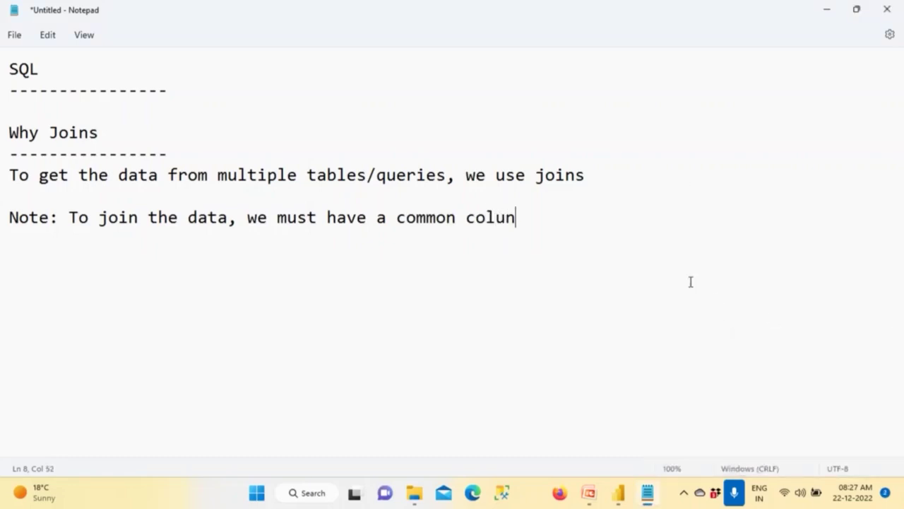
key(BackSpace)
text(mn)
After a blank line, add the heading "Dept" with a row of dashes and the column line "DeptID,DeptName" under it.
key(Return)
key(Return)
text(Dept)
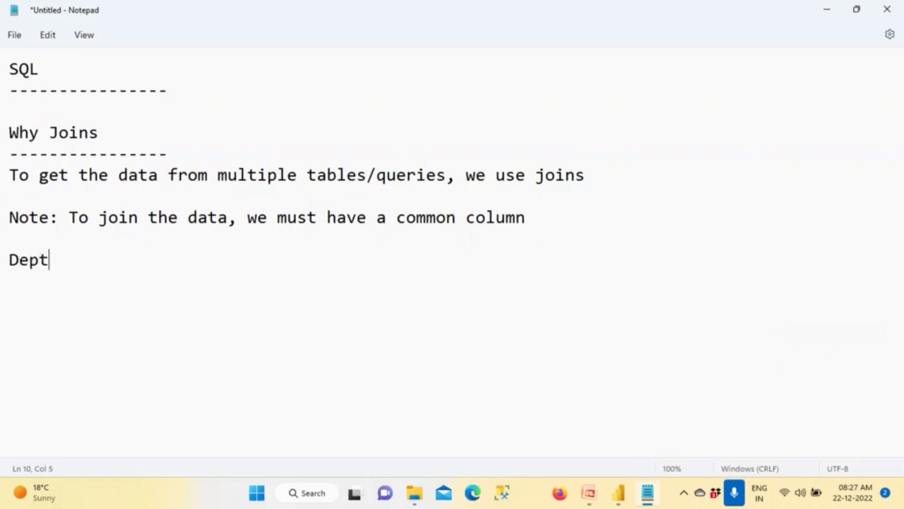
key(Return)
text(-----------)
key(Return)
text(Dept)
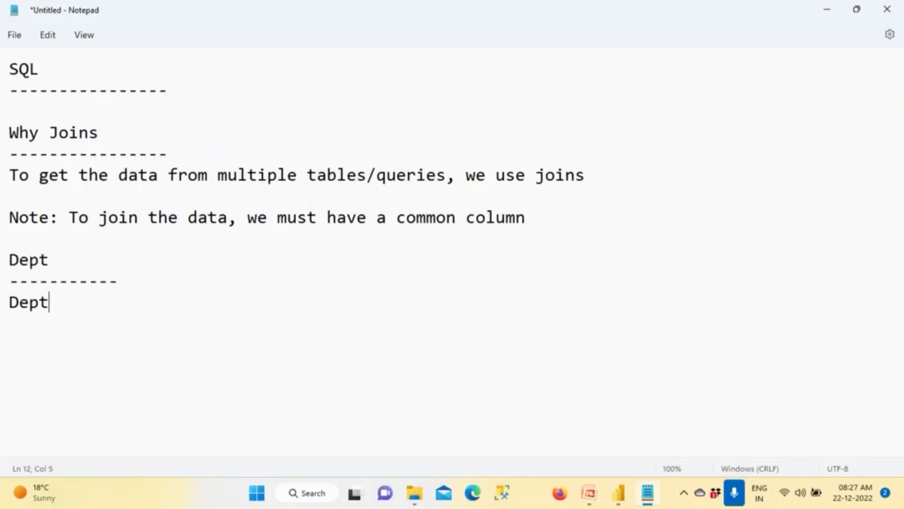
text(ID,Dep)
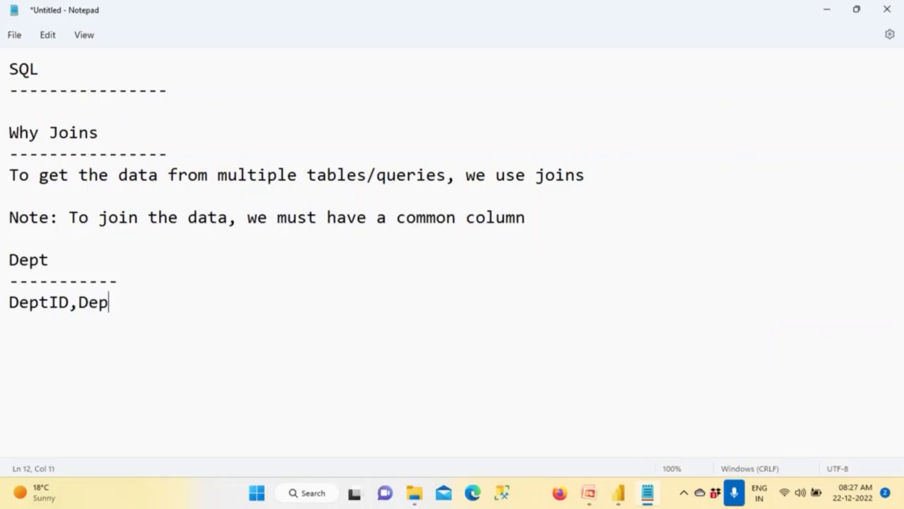
text(tName)
Enter the Dept rows "10,Sales", "20,Accounts" and "30,Audit" below the column line.
key(Return)
text(1)
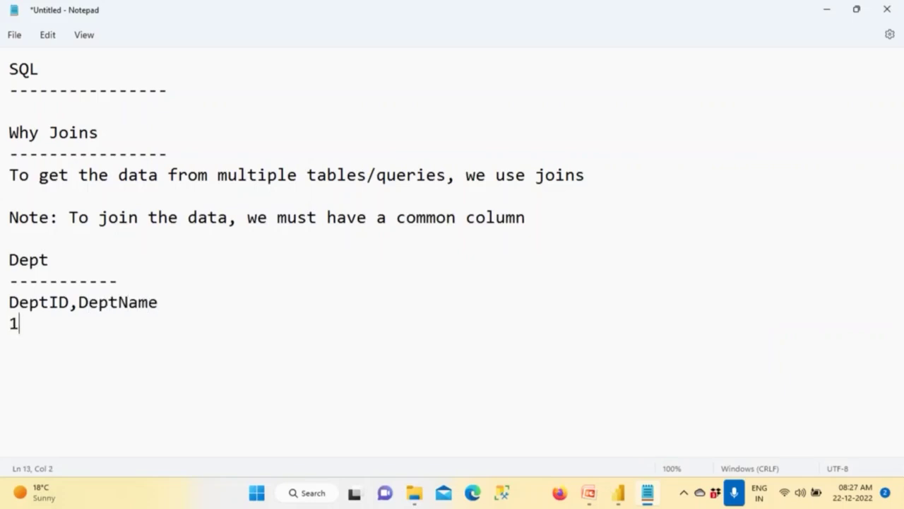
text(0,Sales)
key(Return)
text(20,)
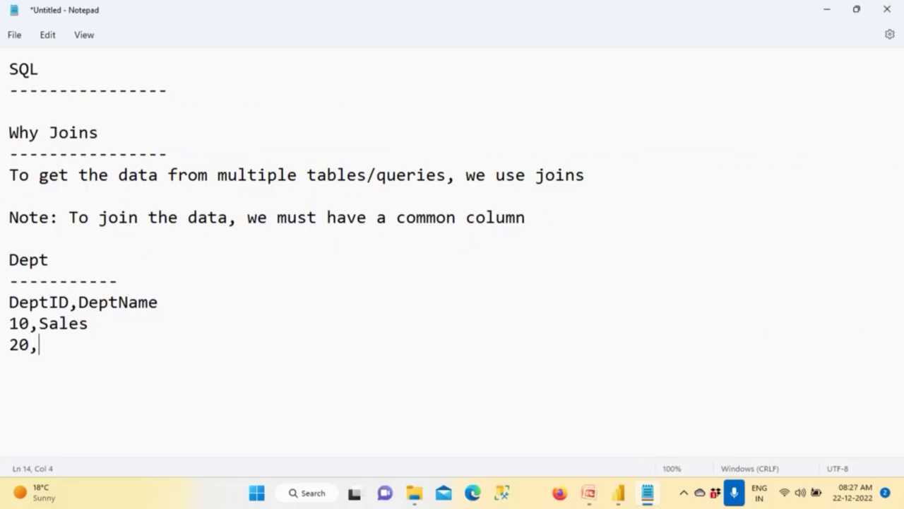
text(Aco)
key(BackSpace)
text(counts)
key(Return)
text(30,)
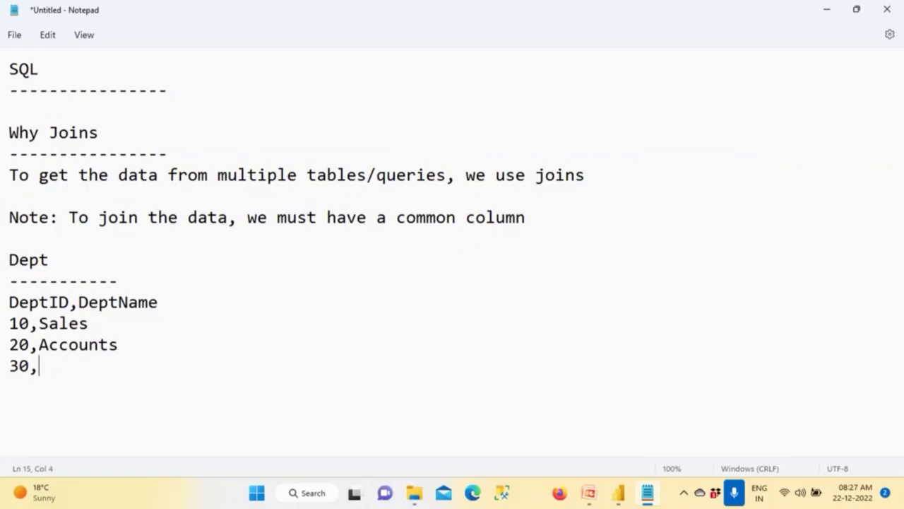
text(Audit)
Leave a blank line after the Dept rows and add the heading "Emp" with a row of dashes under it.
key(Return)
key(Return)
text(Emp)
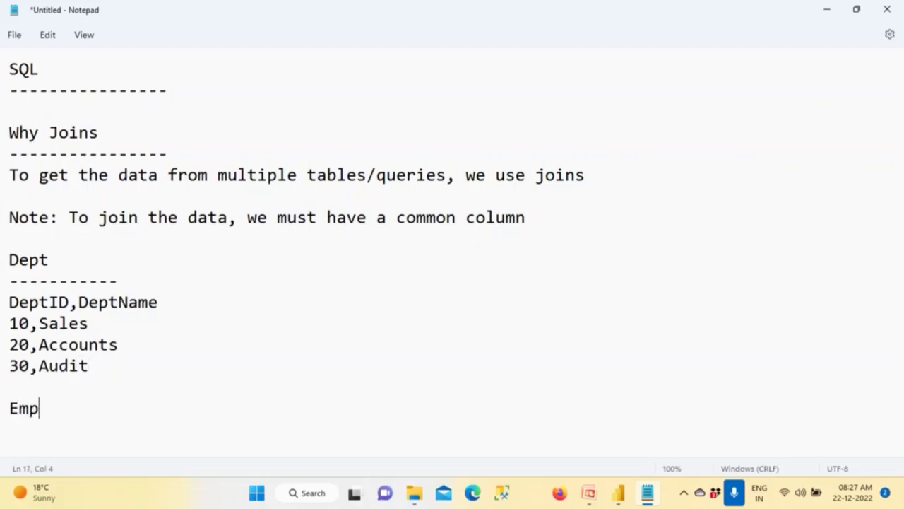
key(Return)
text(------------)
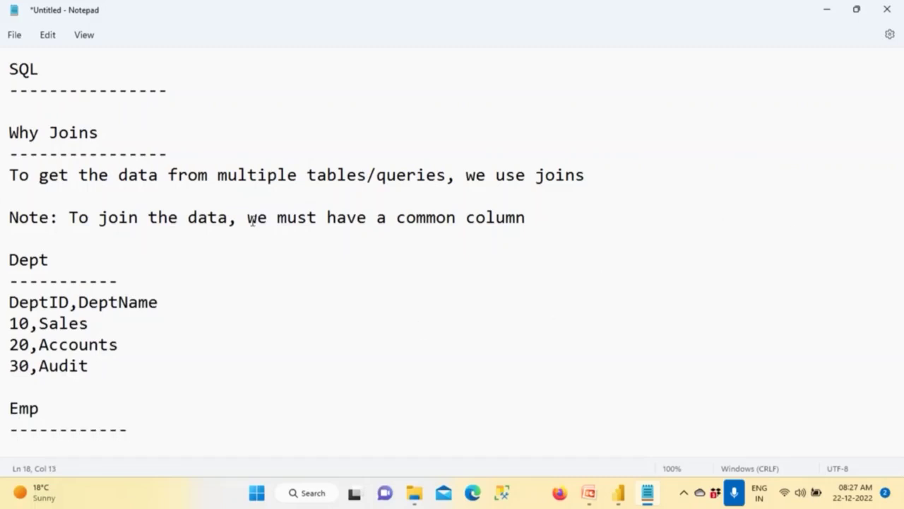
double_click(238, 186)
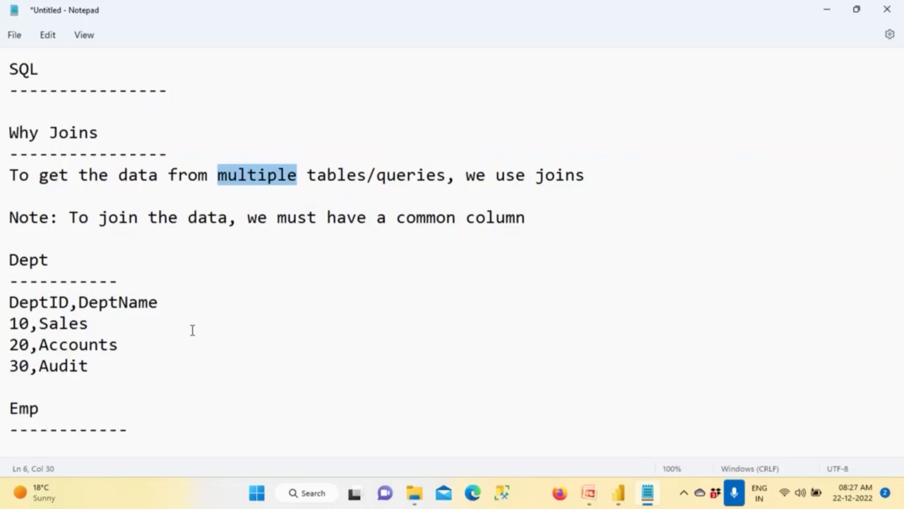
Write the column line "EID,Name,Salary,Gender" directly under the dashes of the "Emp" heading.
click(163, 429)
key(Return)
key(Return)
key(Return)
key(Return)
key(Return)
key(Return)
key(Return)
key(Return)
key(Return)
key(Return)
key(BackSpace)
key(BackSpace)
key(BackSpace)
key(BackSpace)
key(BackSpace)
key(BackSpace)
key(BackSpace)
key(BackSpace)
key(BackSpace)
text(EI)
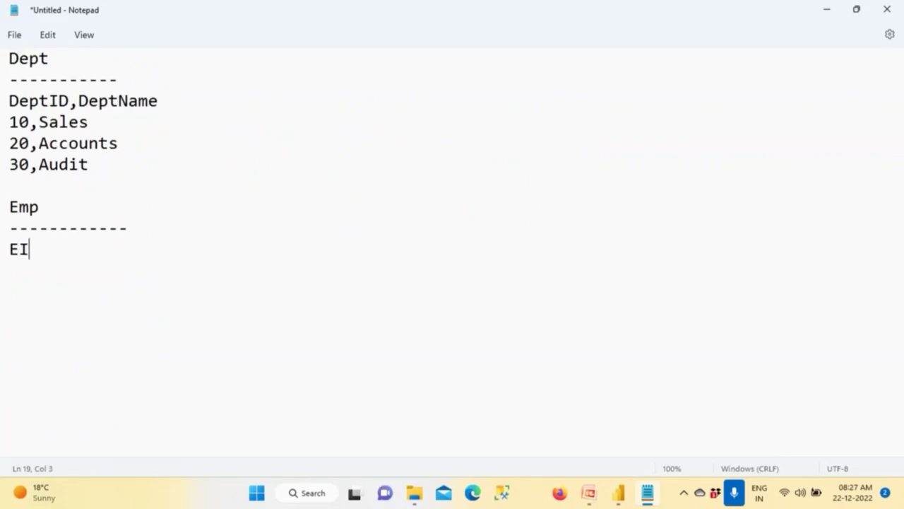
text(D,Nam)
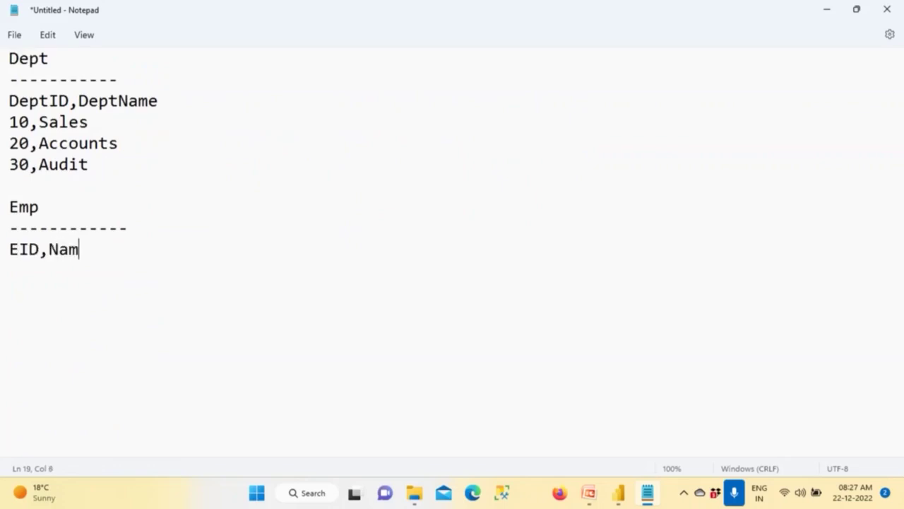
text(e,Sala)
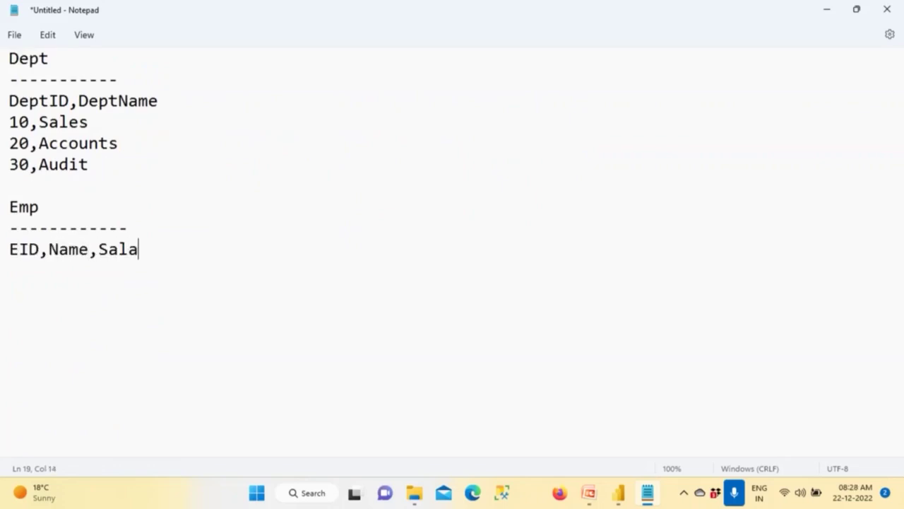
text(ry,Gender)
Enter two comma-separated Emp rows with employee names: EID 1 with salary 12000 and gender F, EID 2 with 14000 and M.
key(Return)
text(1,Sita,12000,F)
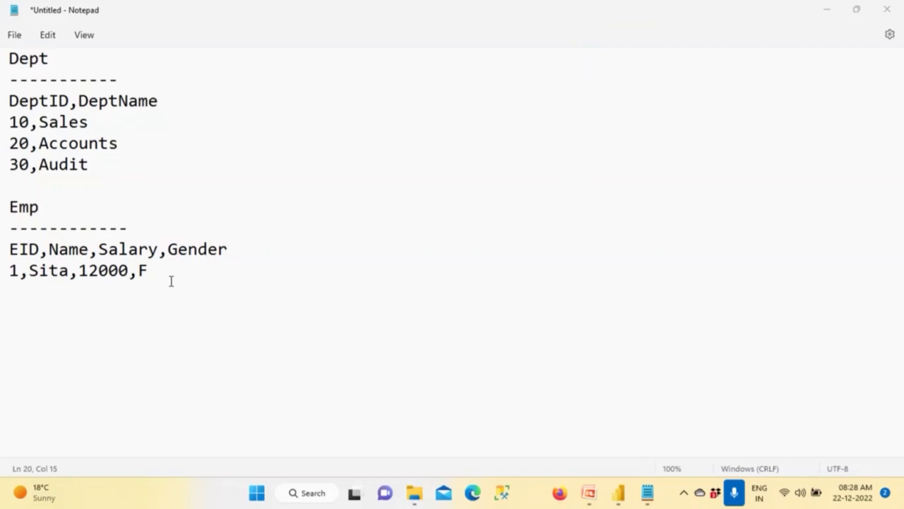
drag(165, 275, 36, 283)
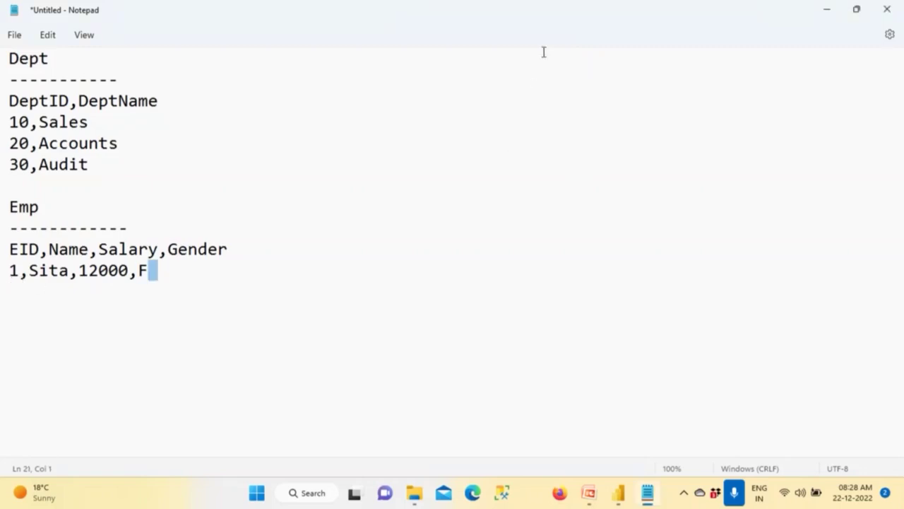
click(571, 9)
click(163, 272)
key(Return)
text(2,Ram,1)
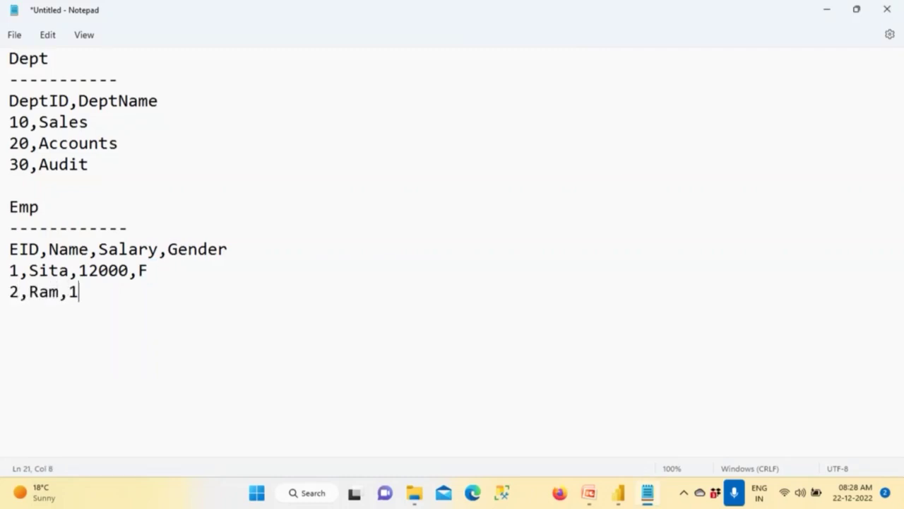
text(4000,M)
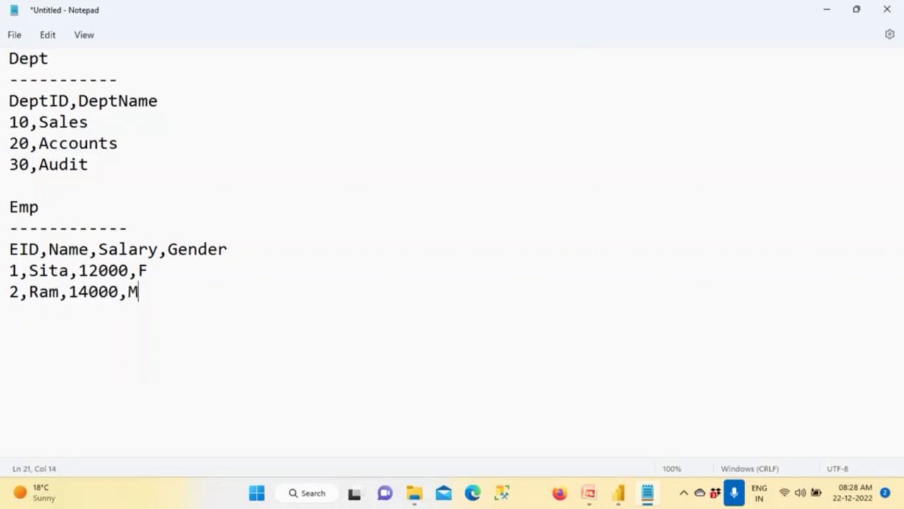
Enter two more Emp rows with employee names: EID 3 with salary 10000 and gender M, EID 4 with 15000 and F.
key(Return)
text(3,)
text(Ragh)
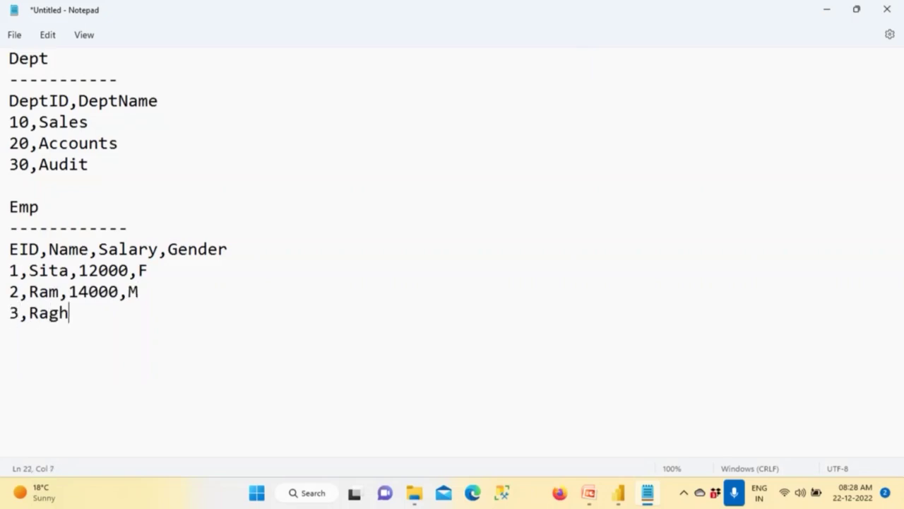
text(u,1000)
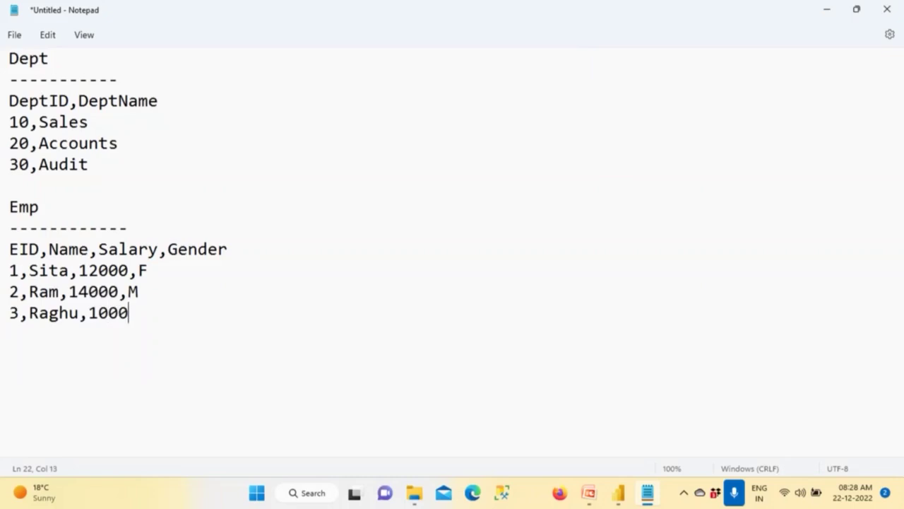
text(=)
key(BackSpace)
text(0,M)
key(Return)
text(4,)
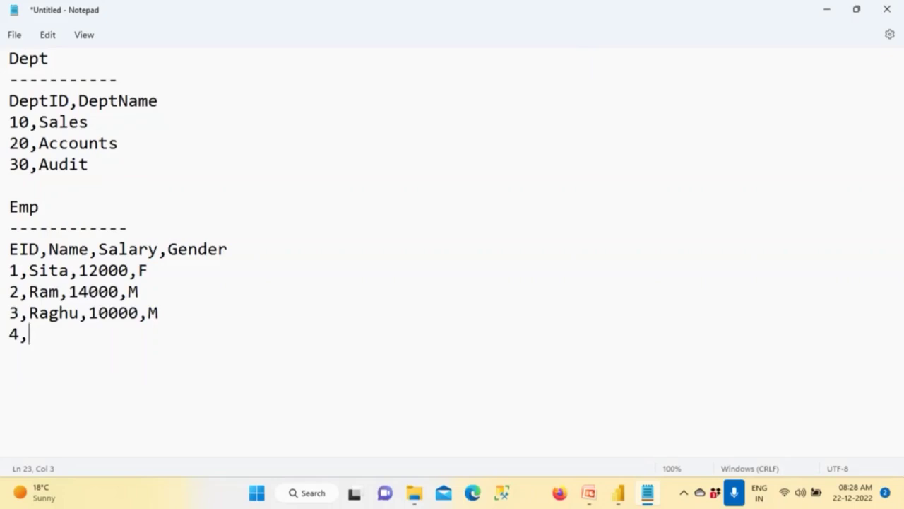
text(Ramya,15000,F)
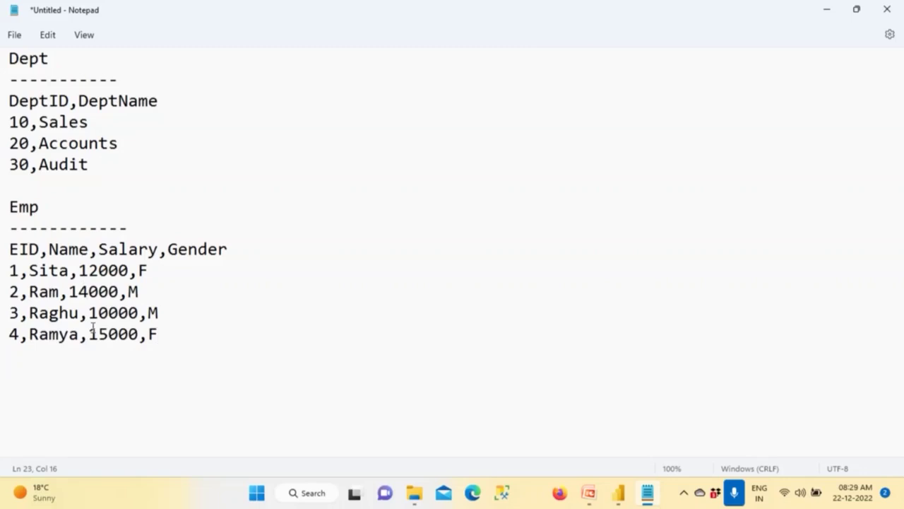
Examine the employee names in the Emp rows and the Dept rows to see whether each employee's department can be determined.
drag(30, 270, 76, 272)
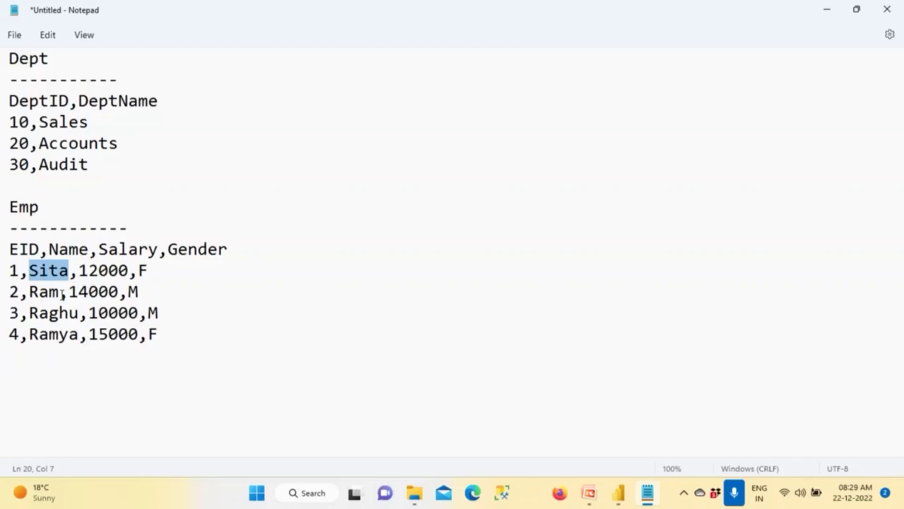
double_click(30, 299)
click(61, 368)
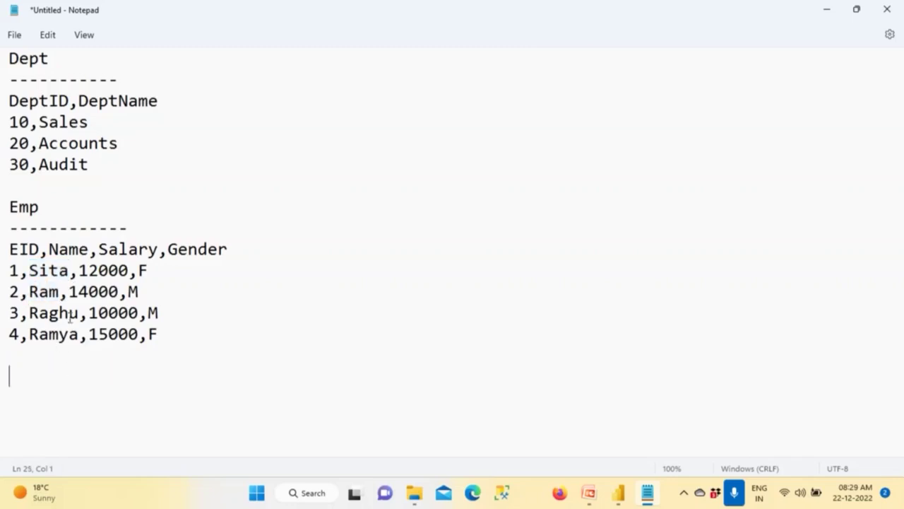
drag(77, 313, 29, 313)
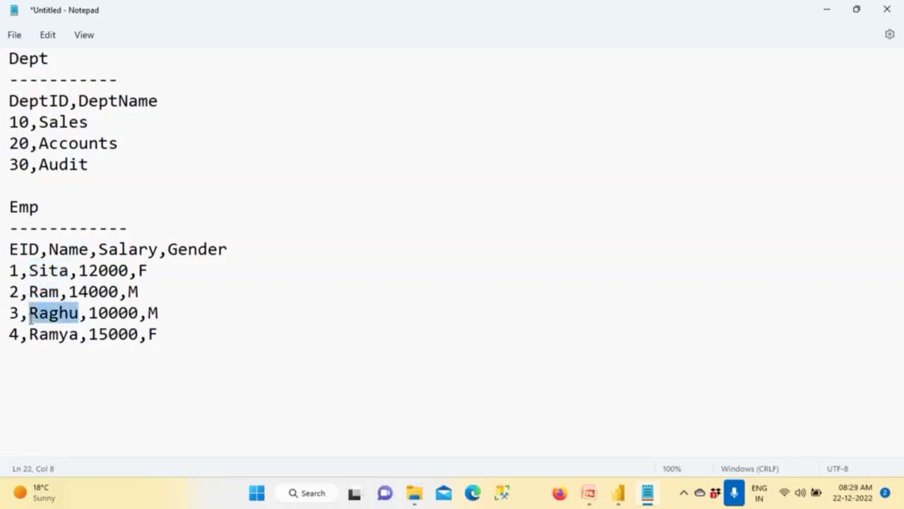
click(61, 375)
drag(79, 334, 29, 334)
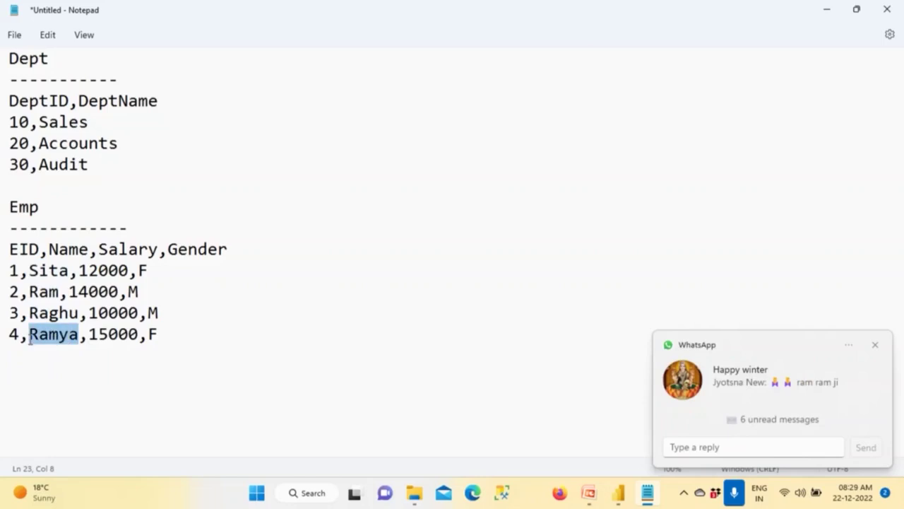
click(874, 343)
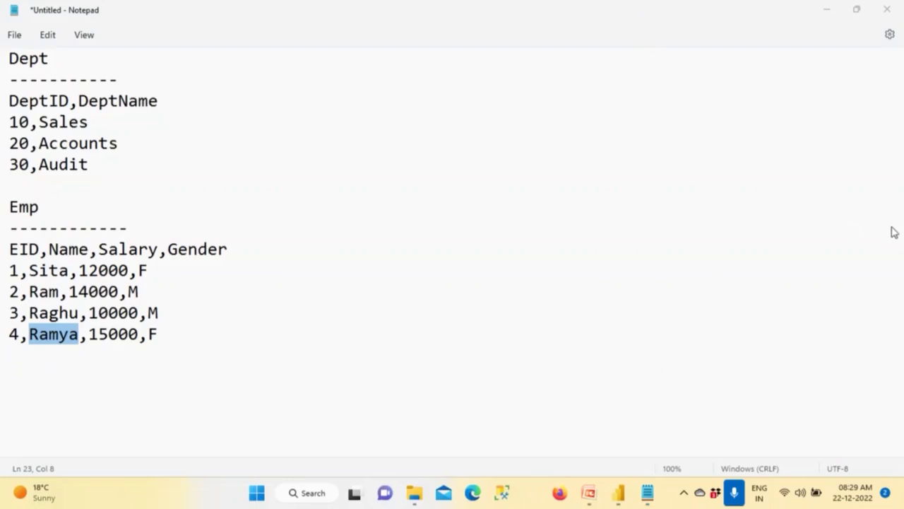
drag(69, 102, 157, 230)
drag(169, 333, 79, 335)
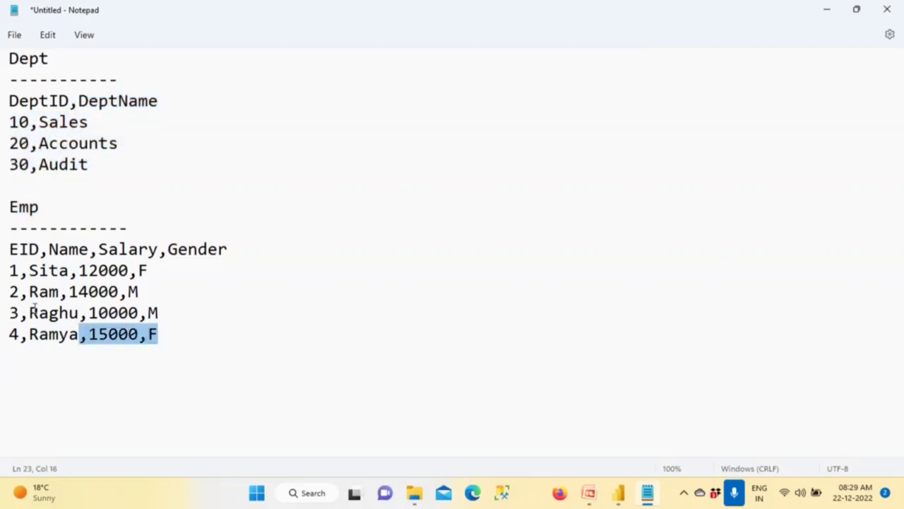
key(ctrl+a)
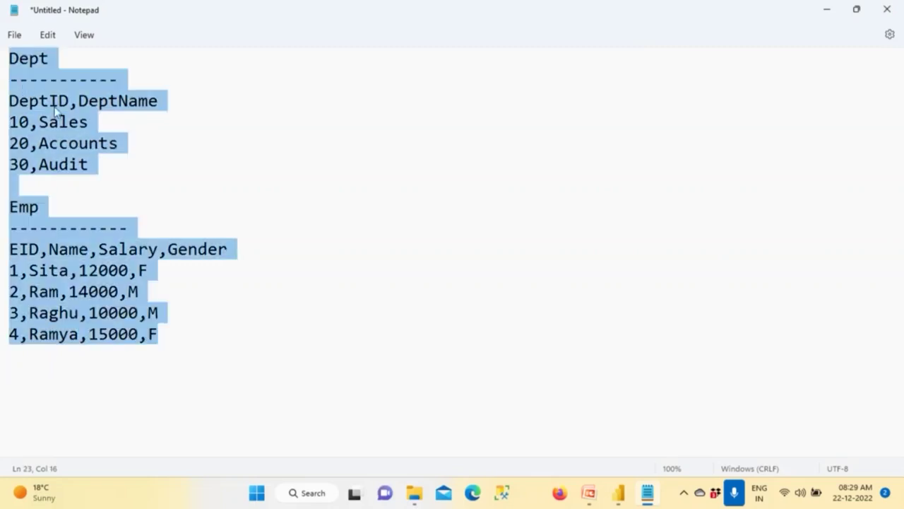
click(115, 167)
double_click(116, 167)
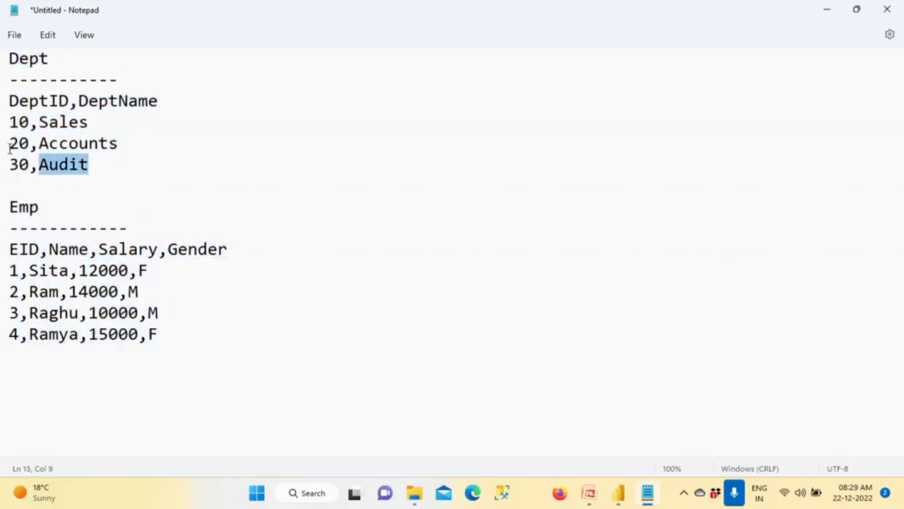
Copy the DeptID column name from the Dept header and append it, comma-separated, to the end of the Emp column line.
drag(10, 148, 14, 44)
click(123, 367)
drag(125, 380, 9, 260)
scroll(172, 325, down, 3)
drag(172, 325, 244, 250)
click(243, 247)
click(70, 92)
key(shift+Left)
key(shift+Left)
key(shift+Left)
key(shift+Left)
key(shift+Left)
key(shift+Left)
key(ctrl+c)
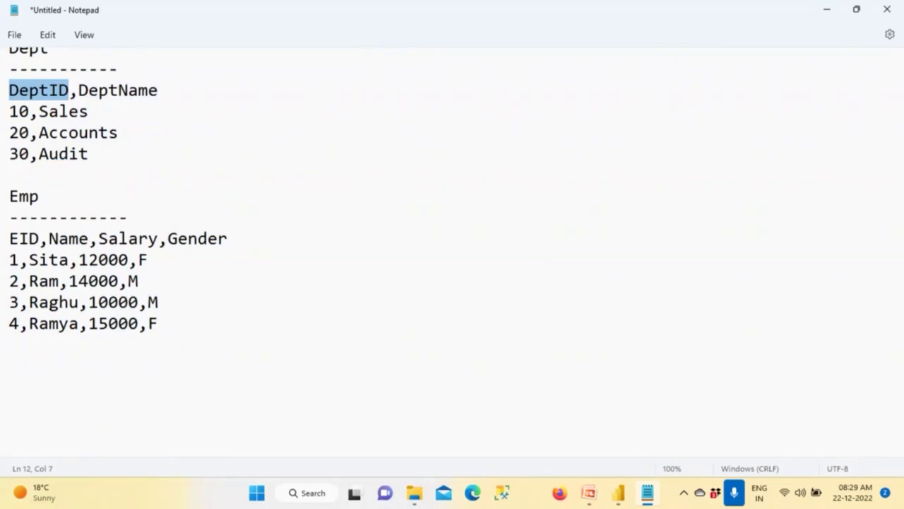
click(231, 239)
text(,)
key(ctrl+v)
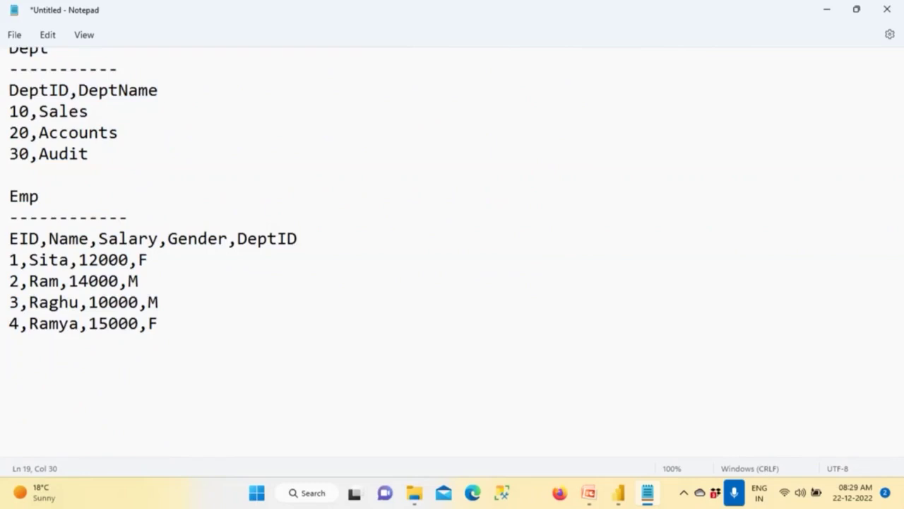
Append DeptID values to the four Emp rows: 20 for EIDs 1 and 2, and 10 for EIDs 3 and 4.
click(167, 259)
text(,20)
click(153, 281)
text(,20)
click(181, 302)
text(,10)
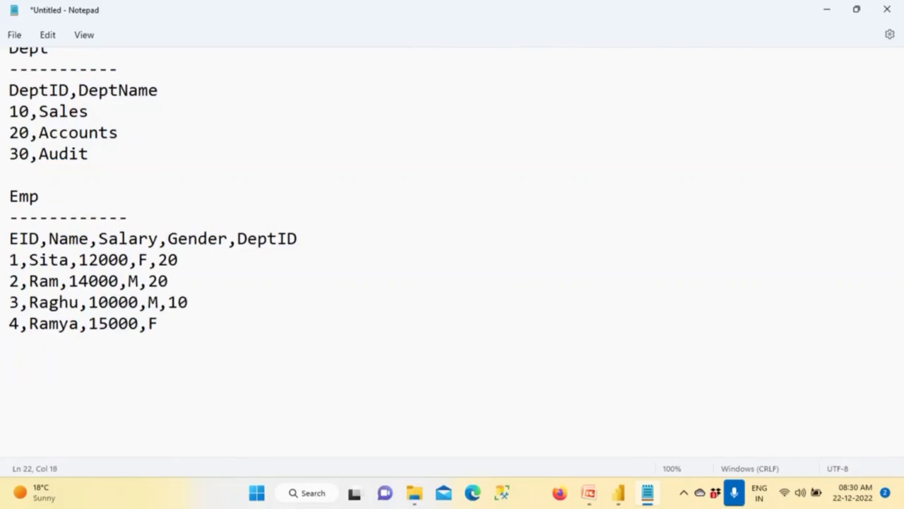
drag(89, 111, 8, 111)
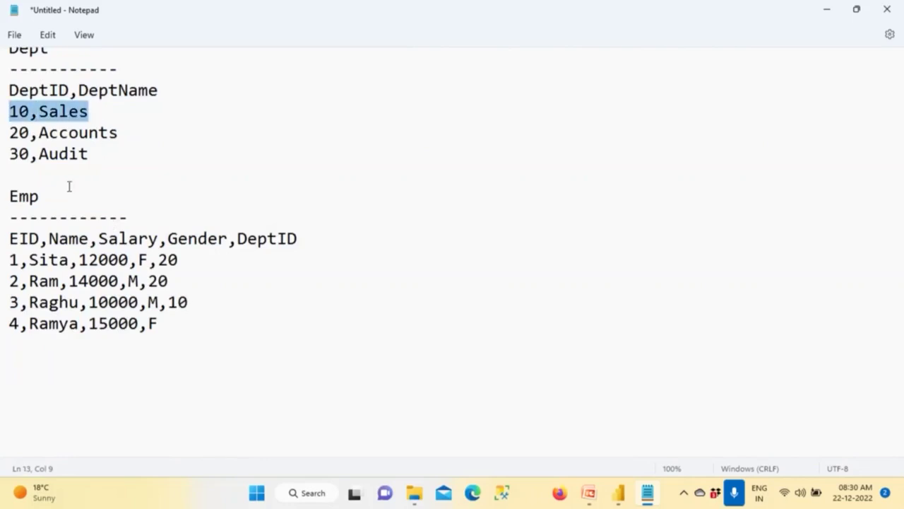
click(172, 323)
text(,10)
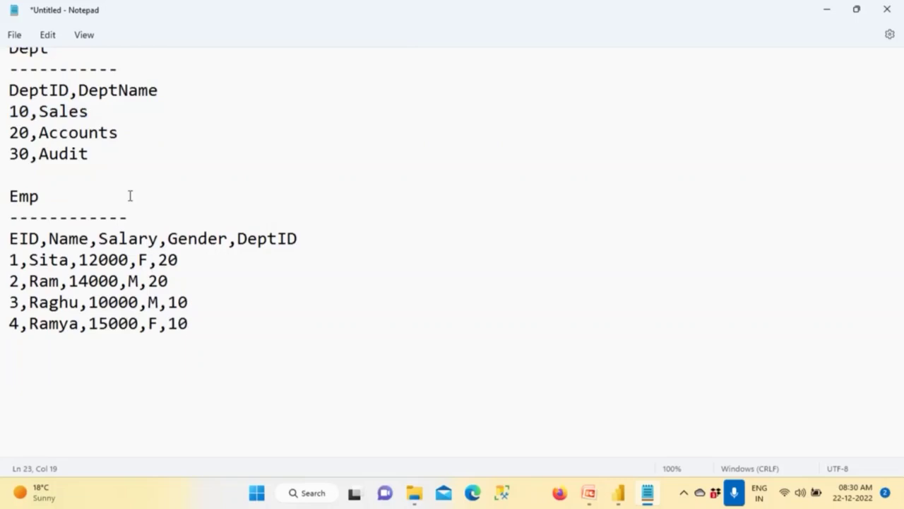
Examine which department each Emp row's DeptID matches in the Dept rows, and whether 30,Audit matches any employee.
click(45, 261)
double_click(45, 261)
drag(160, 260, 191, 260)
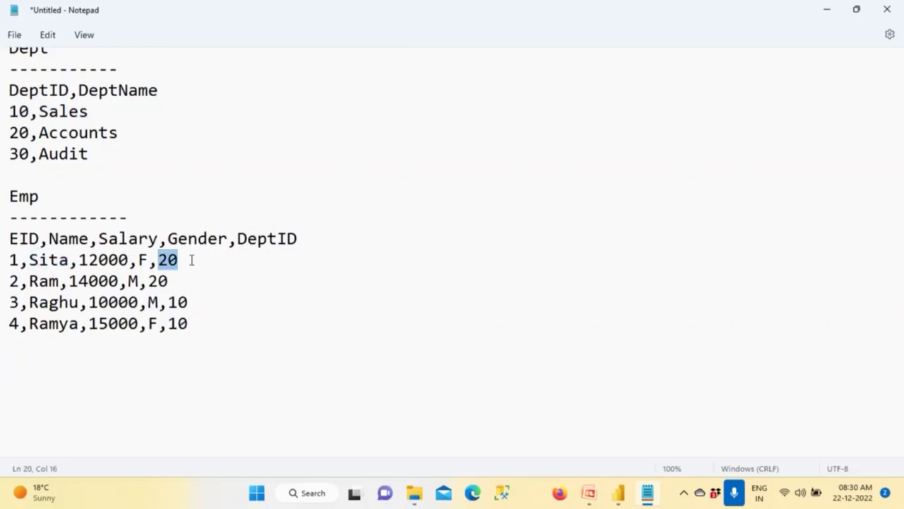
drag(39, 132, 136, 132)
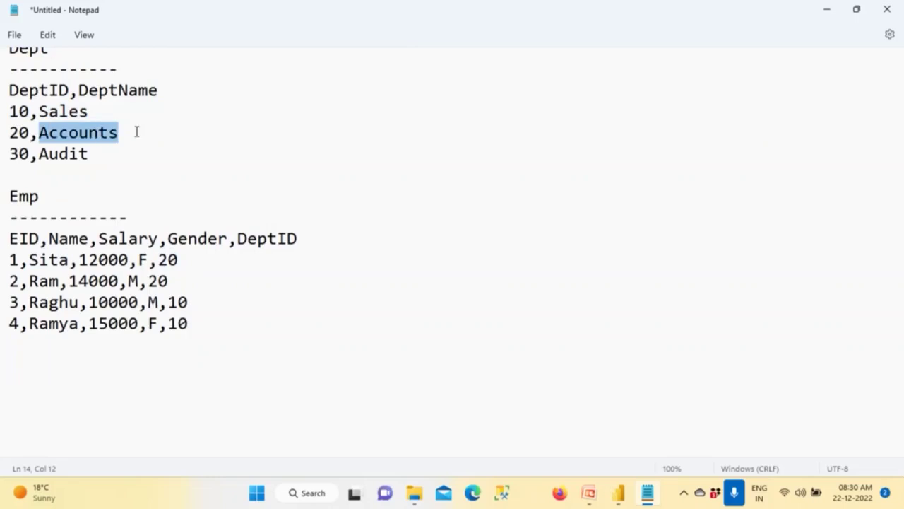
drag(29, 280, 65, 281)
drag(147, 281, 184, 280)
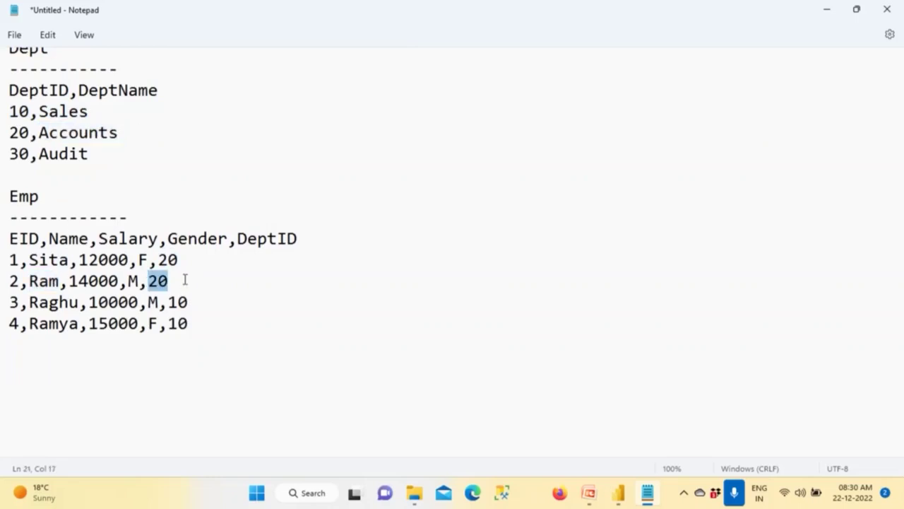
double_click(44, 134)
drag(31, 302, 79, 302)
drag(168, 301, 192, 302)
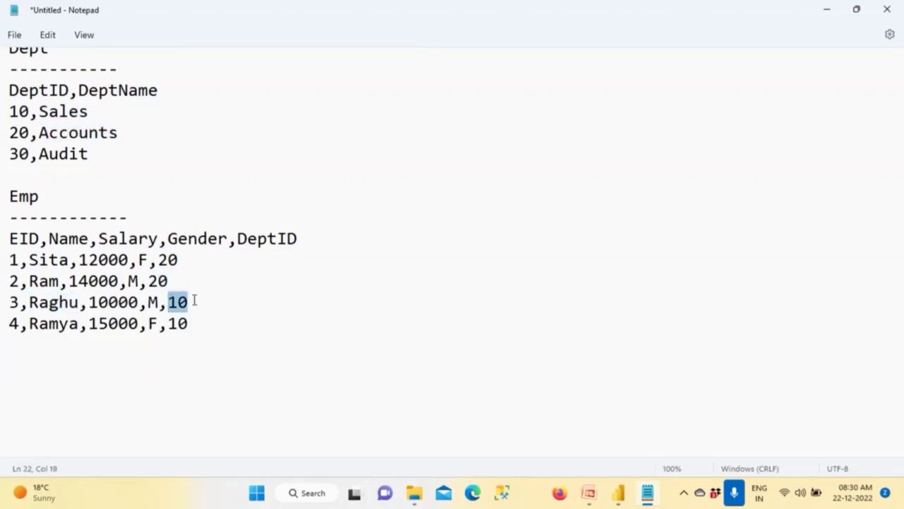
drag(38, 112, 106, 115)
click(29, 323)
double_click(55, 323)
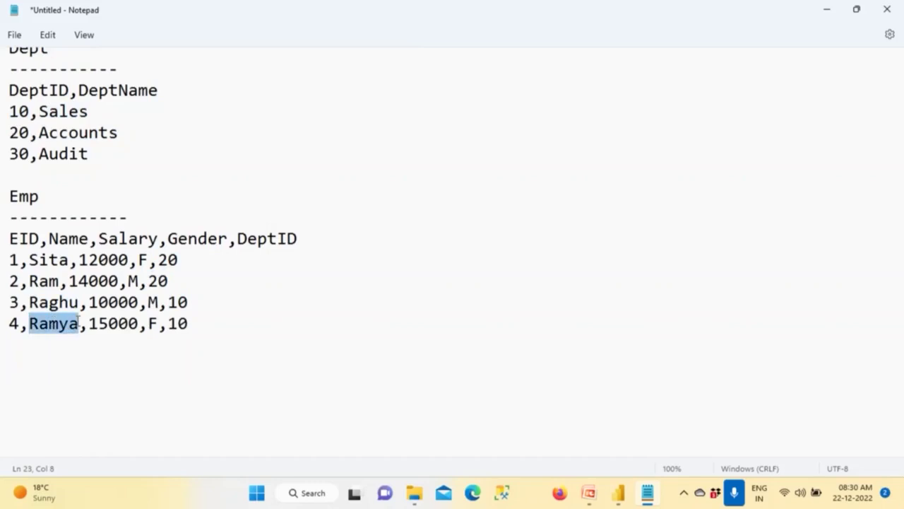
double_click(177, 323)
click(90, 111)
drag(56, 111, 9, 112)
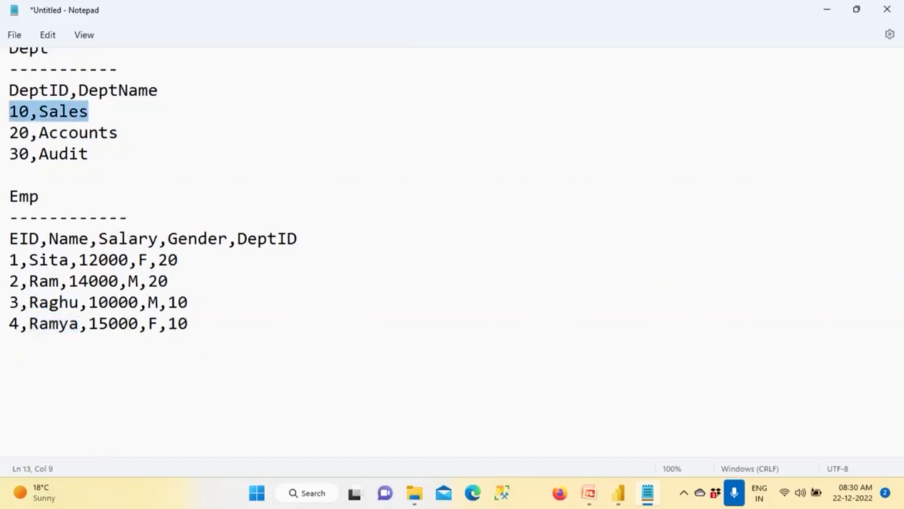
drag(91, 154, 9, 154)
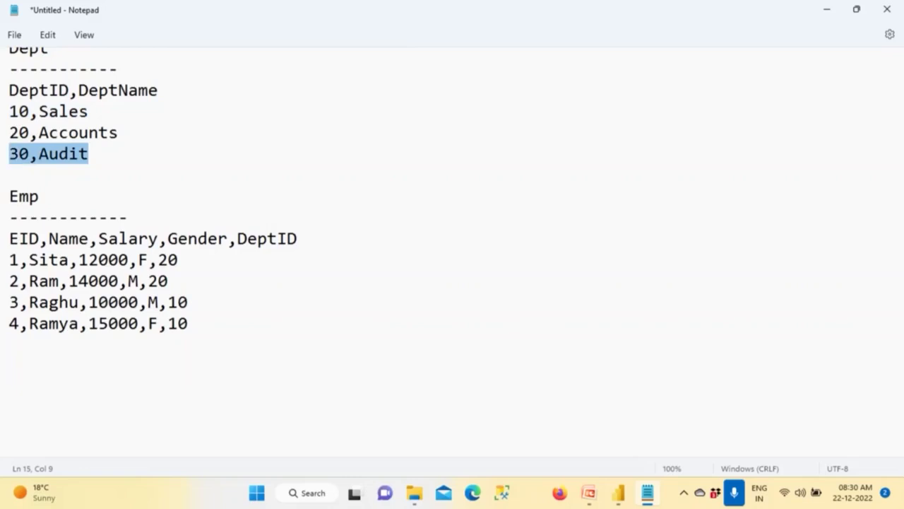
drag(191, 323, 9, 260)
drag(90, 154, 9, 154)
Add an Emp row with EID 5, an employee name, salary 10000, gender M and DeptID null.
click(202, 318)
key(Return)
text(5,Bhasakr)
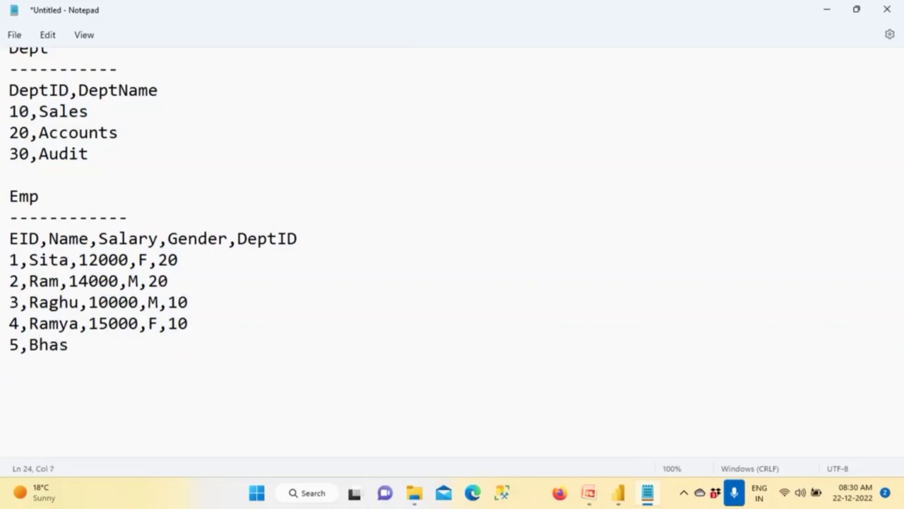
key(BackSpace)
key(BackSpace)
key(BackSpace)
key(BackSpace)
text(skar,1000)
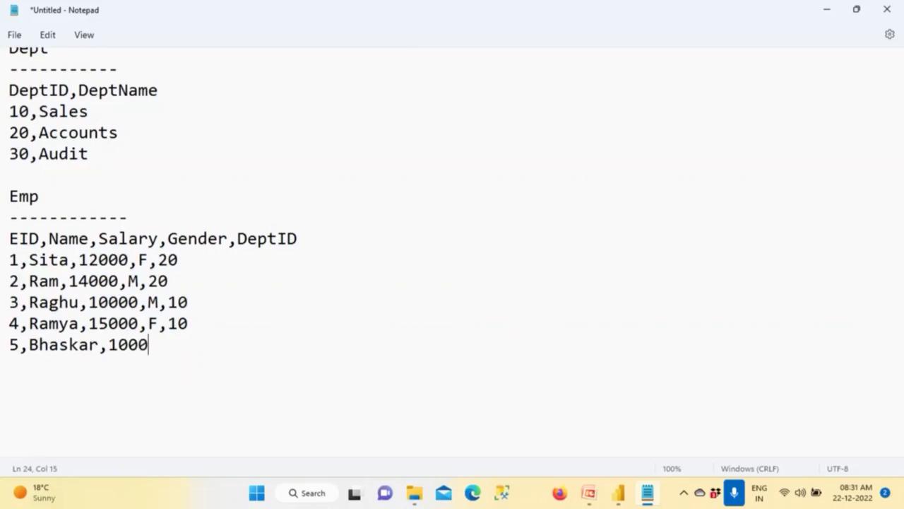
text(0,M,null)
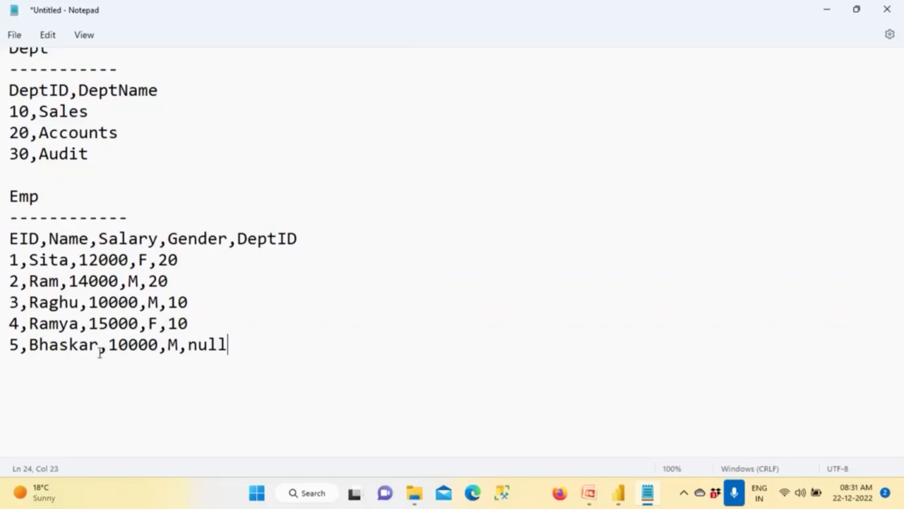
Clear the DeptID of the EID 5 row and re-enter it as null.
drag(100, 345, 10, 344)
drag(89, 154, 6, 110)
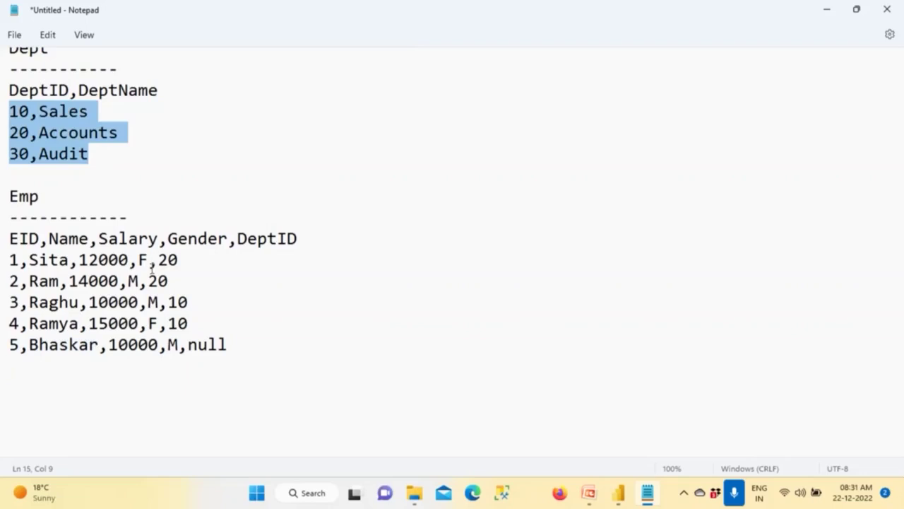
double_click(68, 344)
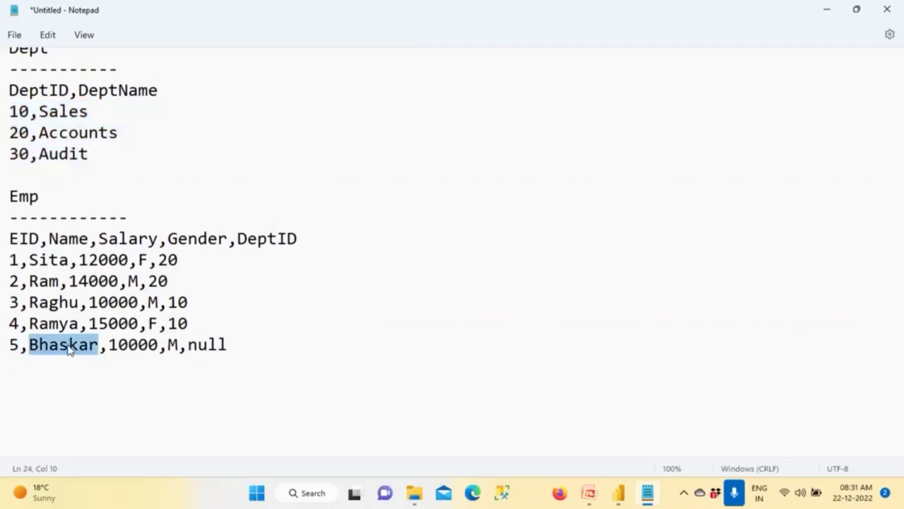
drag(190, 344, 276, 349)
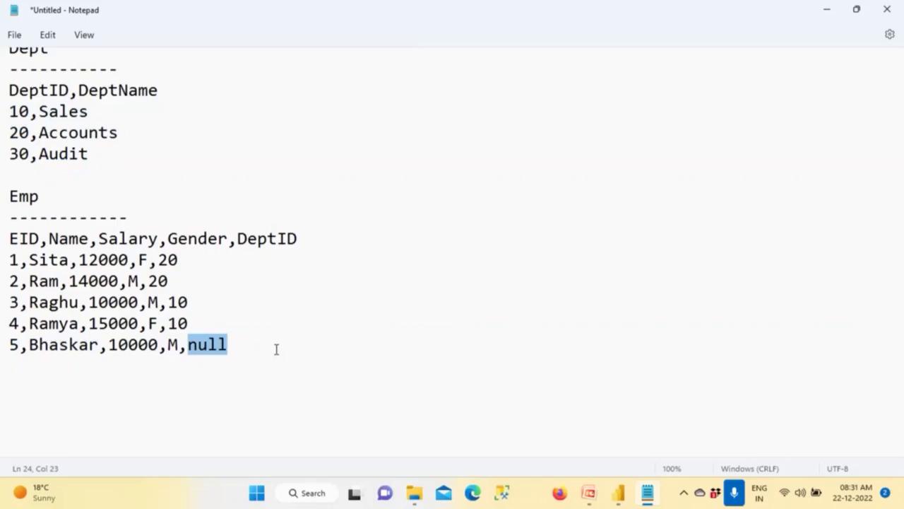
key(BackSpace)
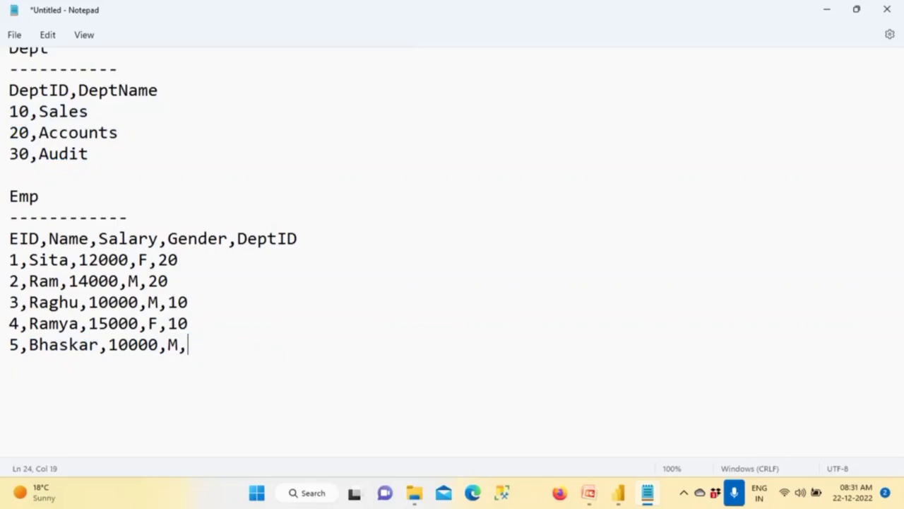
text(null)
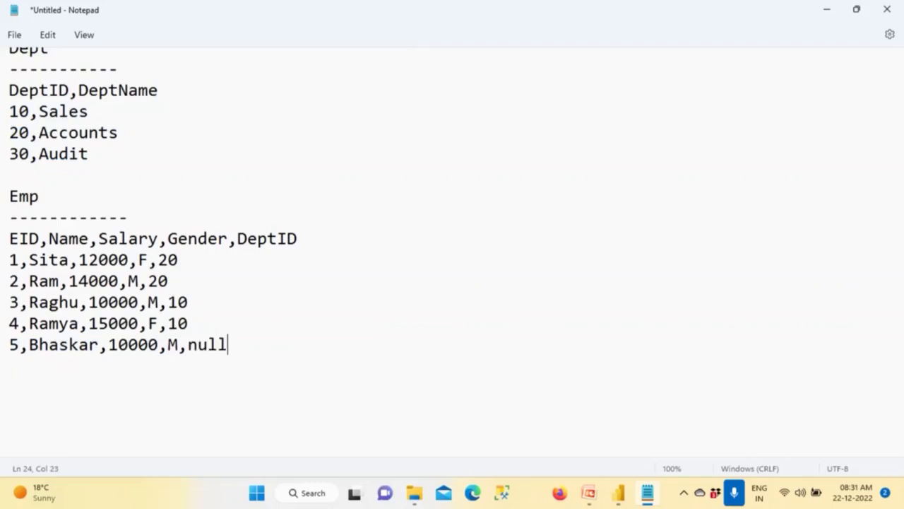
key(BackSpace)
key(BackSpace)
key(BackSpace)
key(BackSpace)
text(null)
Compare the Dept rows with the Emp rows, checking department 30 for employees and EID 5 for a department.
drag(87, 153, 9, 111)
click(87, 172)
drag(12, 154, 130, 156)
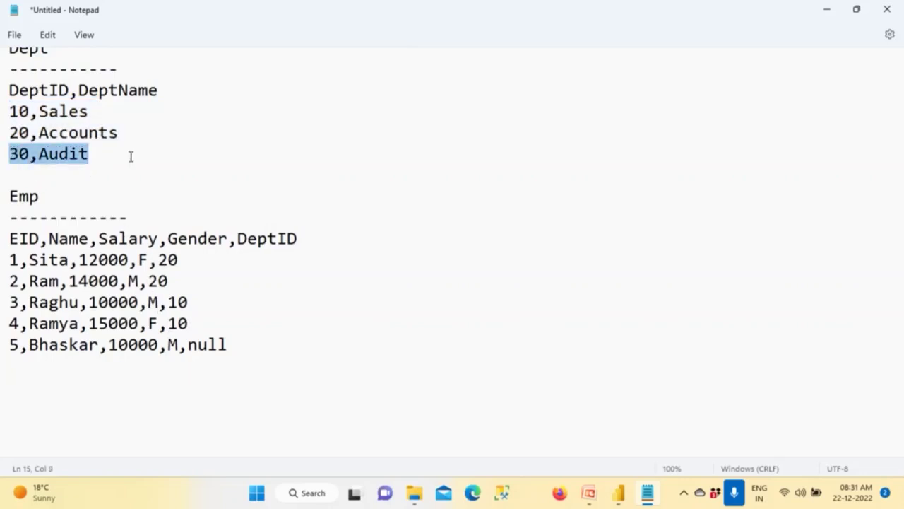
drag(258, 347, 10, 262)
click(139, 402)
double_click(73, 346)
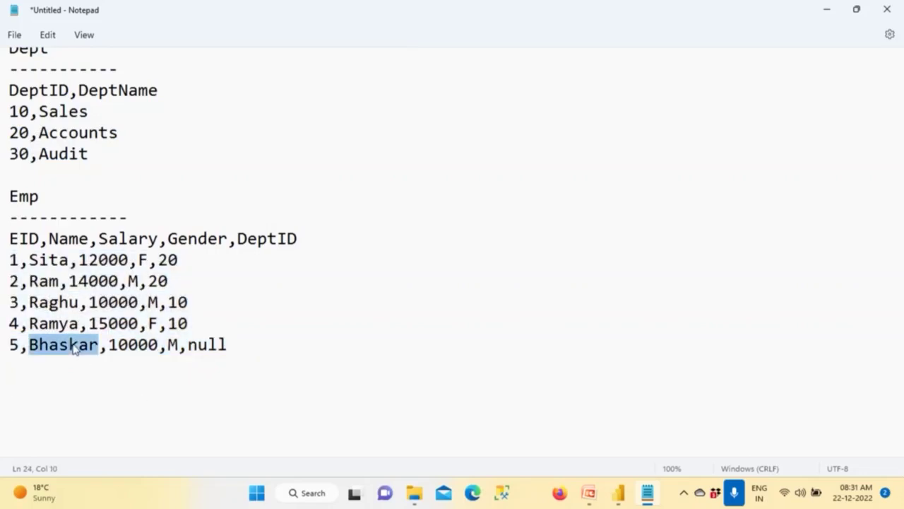
drag(98, 156, 10, 112)
Add two named Emp rows: EID 6 with salary 12000, gender M, DeptID null, and EID 7 with 14000, M, 10.
click(244, 345)
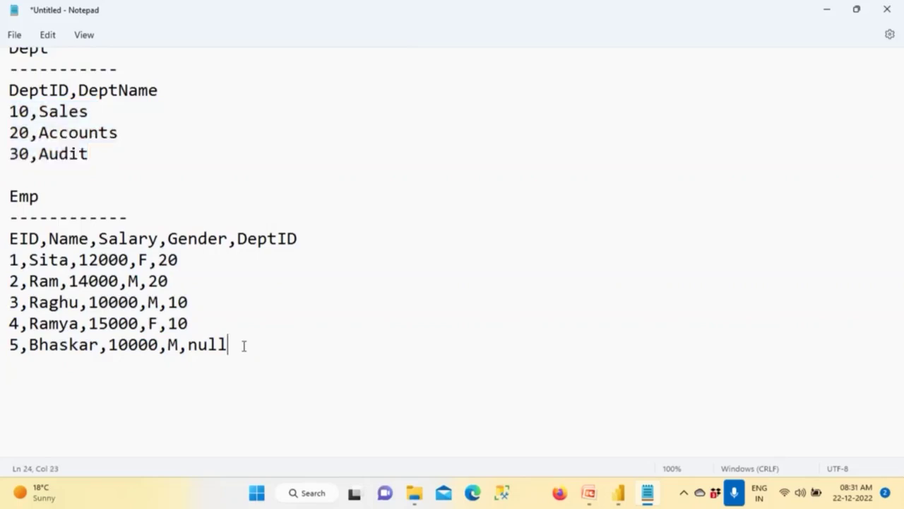
key(Return)
text(6,Kira)
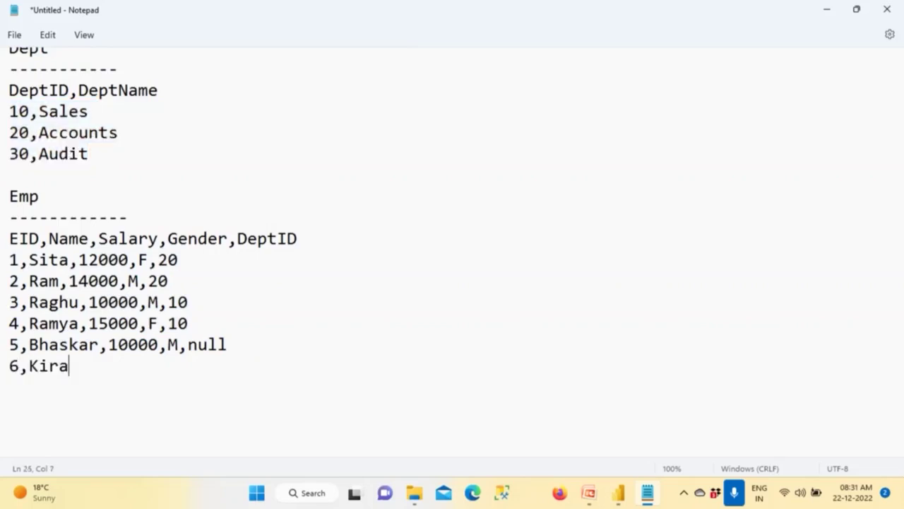
text(n,120)
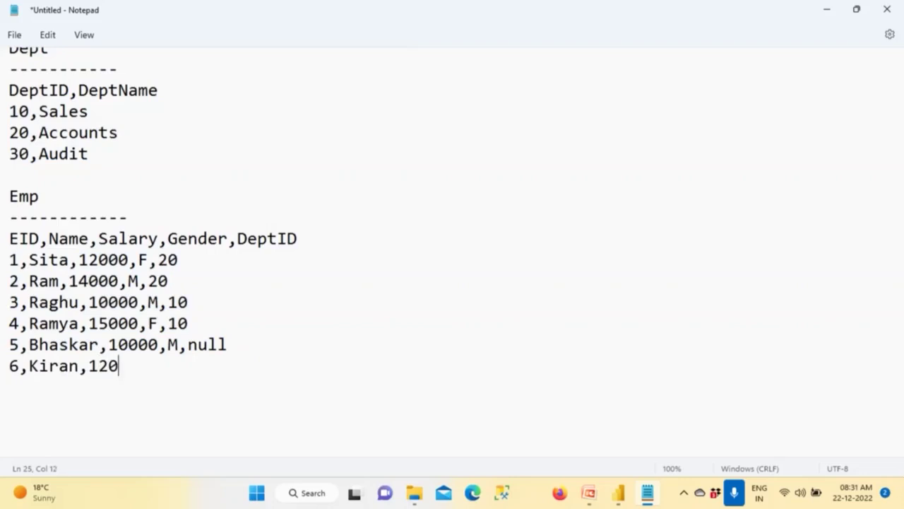
text(00,M,null)
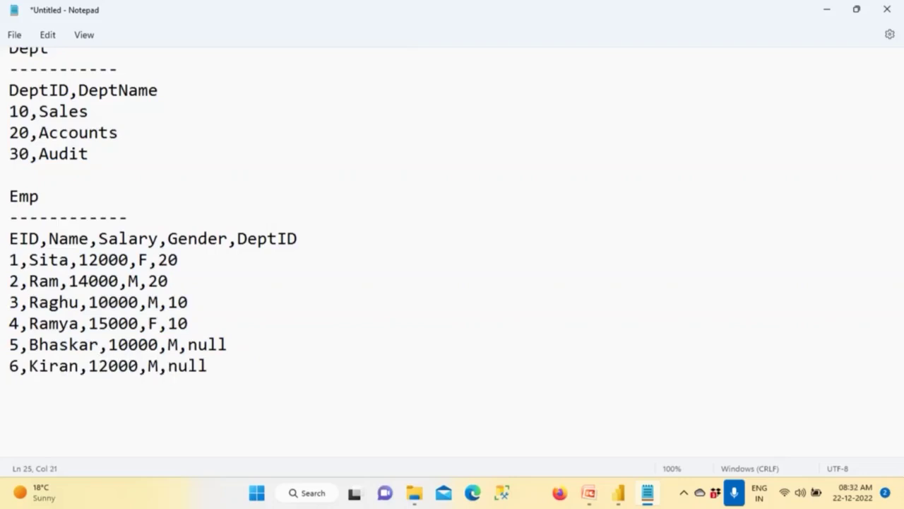
key(Return)
text(7,John,14000,M,10)
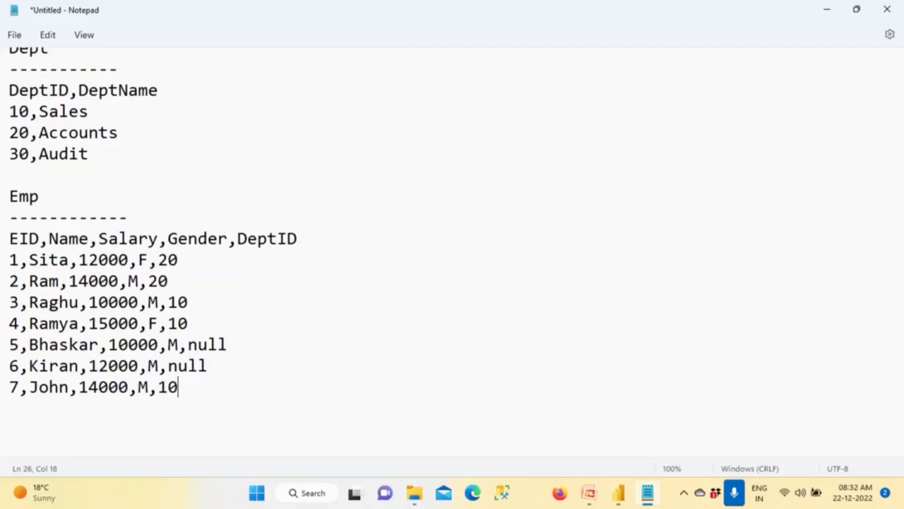
Examine the Emp rows with null DeptID and the 30,Audit row for missing matches between the two tables.
drag(228, 366, 8, 344)
drag(91, 155, 9, 154)
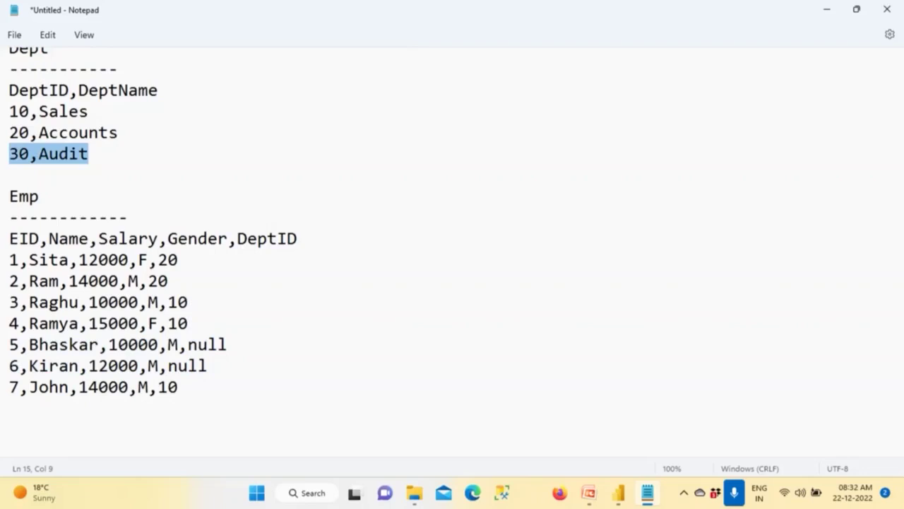
key(shift+Down)
click(30, 176)
drag(30, 154, 10, 154)
drag(157, 261, 148, 280)
drag(167, 365, 218, 364)
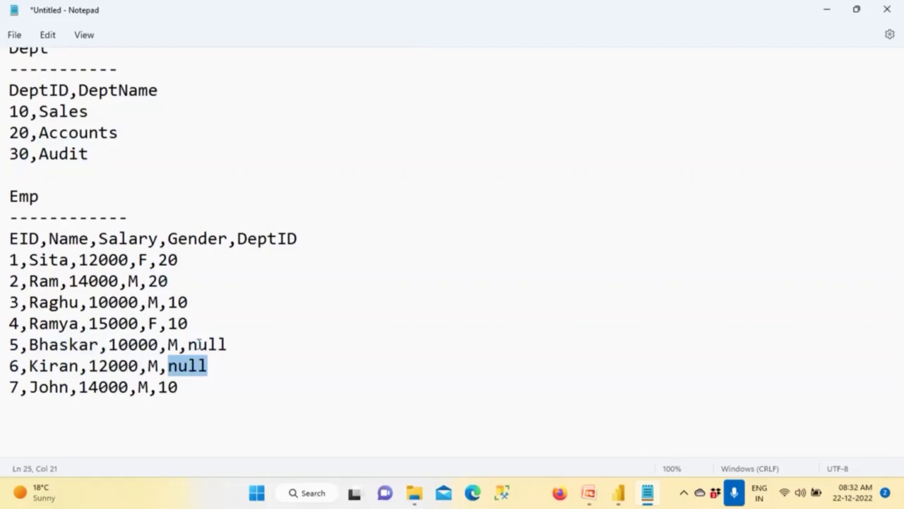
double_click(240, 342)
drag(95, 154, 9, 111)
click(118, 173)
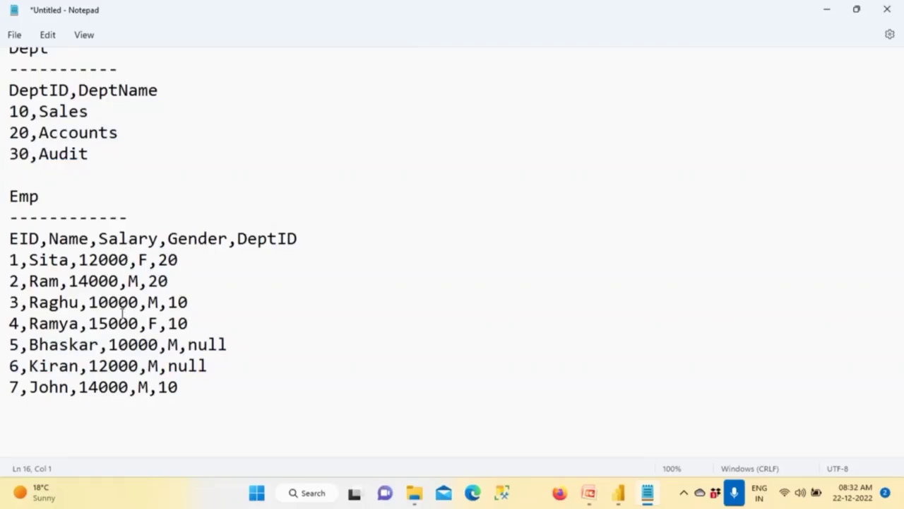
Trace the EID 1 row's DeptID to its Dept row, and review the department names and the note on why joins are used.
scroll(122, 315, up, 1)
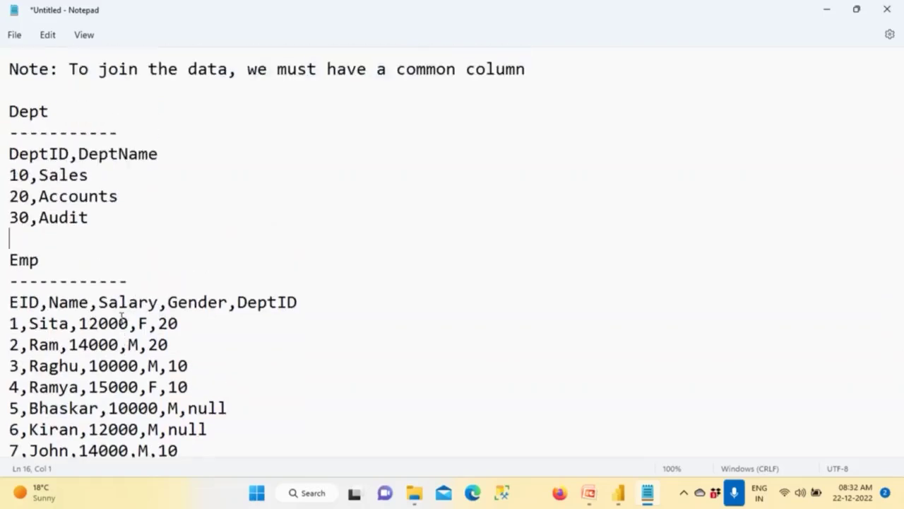
scroll(121, 317, down, 1)
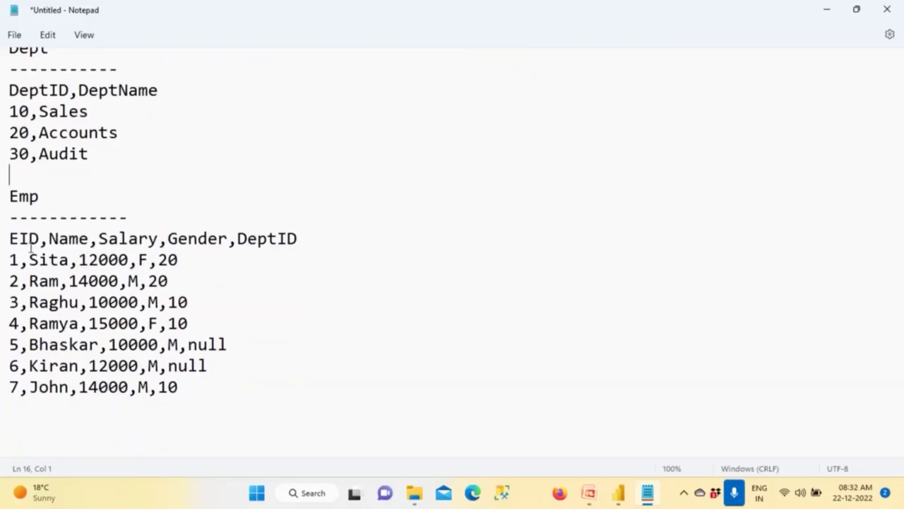
triple_click(11, 264)
click(258, 275)
drag(158, 261, 202, 261)
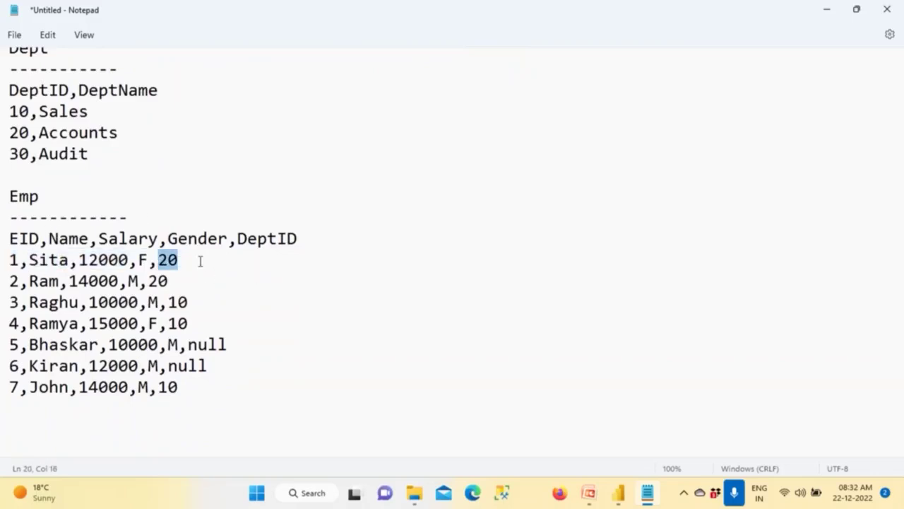
drag(21, 133, 149, 135)
drag(9, 238, 297, 263)
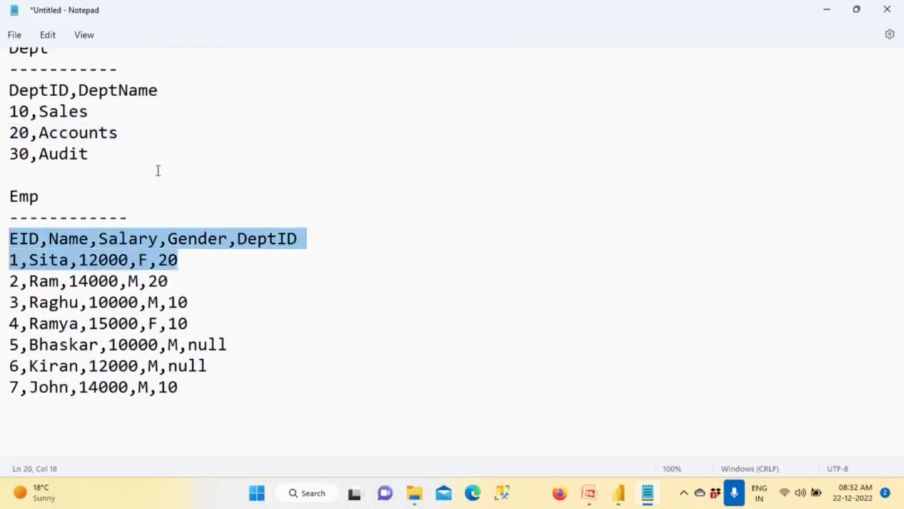
click(39, 133)
double_click(73, 133)
drag(39, 111, 100, 112)
click(39, 154)
double_click(106, 158)
scroll(126, 244, up, 3)
drag(41, 176, 391, 193)
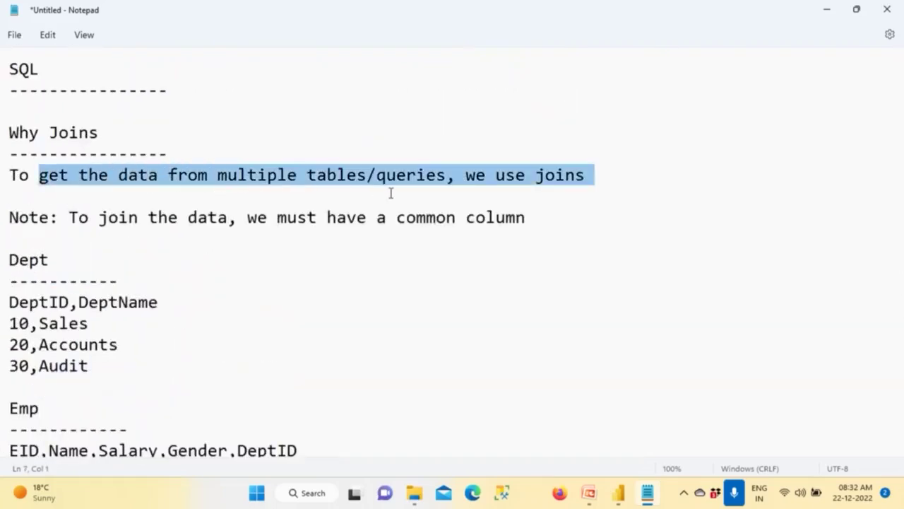
Review all the Emp rows and the Sales entry in the Dept table.
click(494, 187)
scroll(455, 319, down, 4)
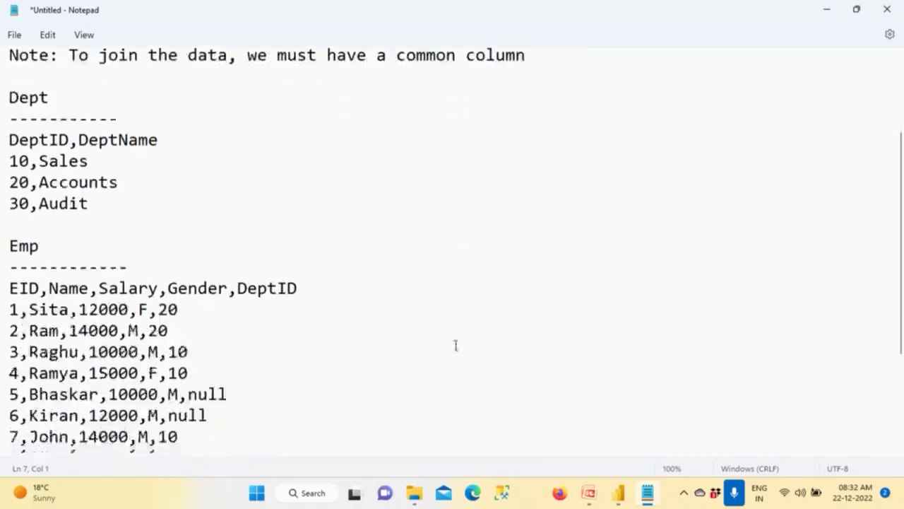
drag(176, 382, 9, 259)
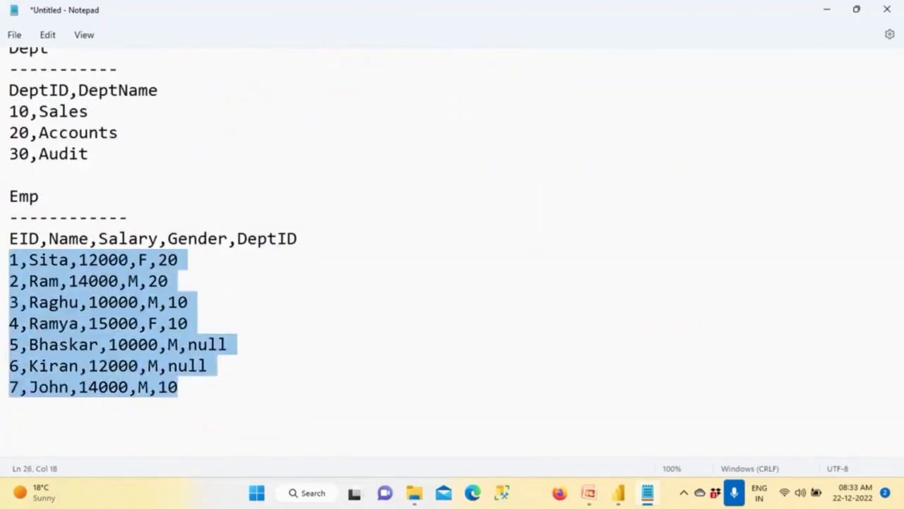
double_click(55, 110)
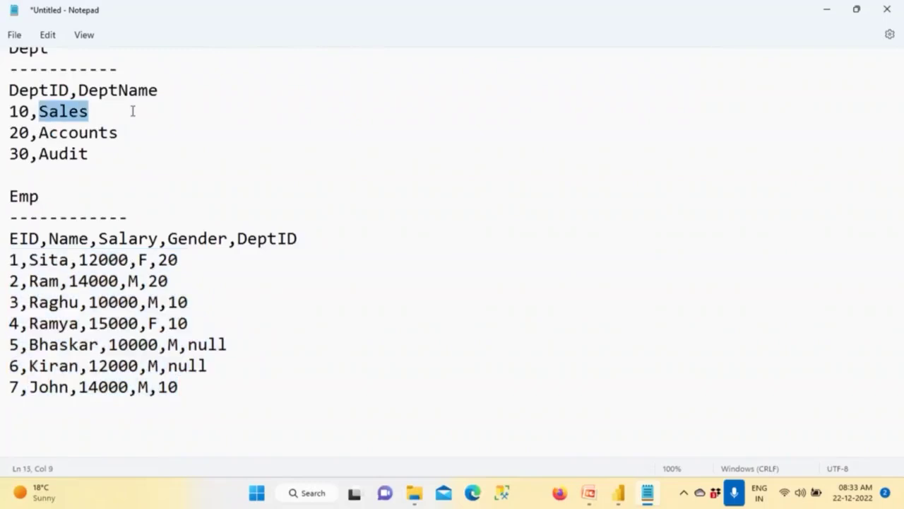
Remove DeptID from the Emp header to illustrate two tables without a common column, then revisit the Dept rows.
drag(236, 238, 321, 237)
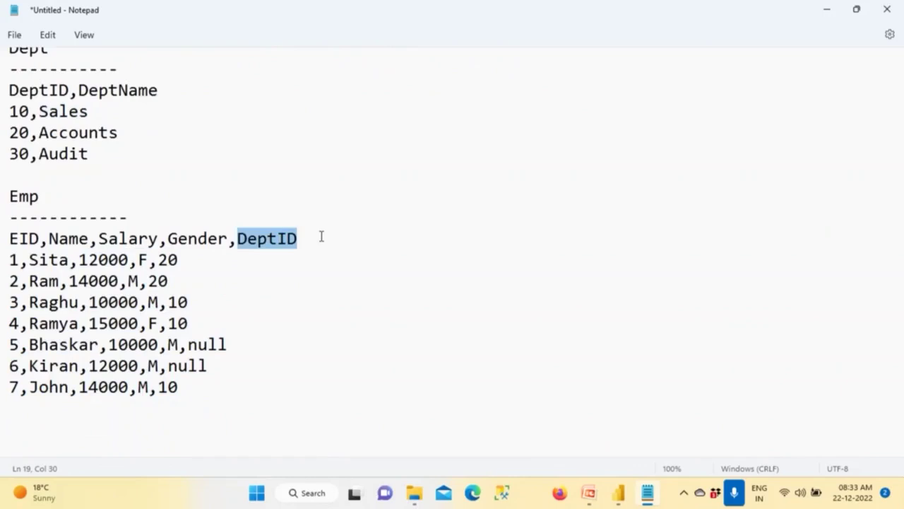
key(BackSpace)
key(Down)
double_click(168, 259)
drag(90, 154, 11, 51)
scroll(109, 342, down, 2)
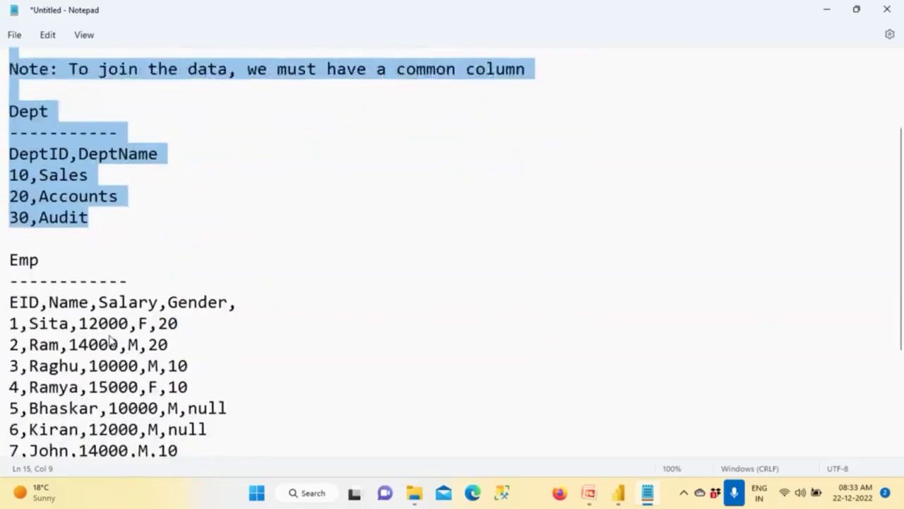
key(ctrl+z)
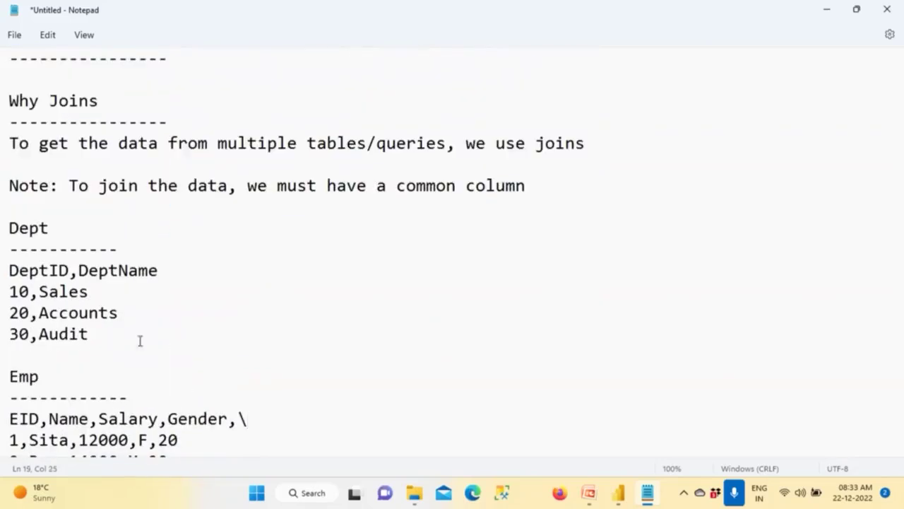
Restore the last Emp header column by copying DeptID from the Dept header in place of the stray backslash.
drag(74, 270, 9, 271)
key(ctrl+c)
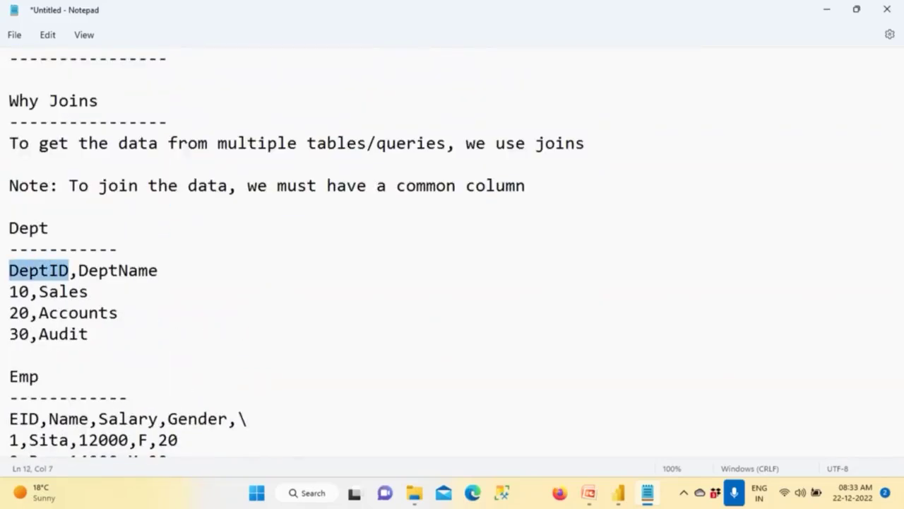
double_click(243, 419)
key(ctrl+v)
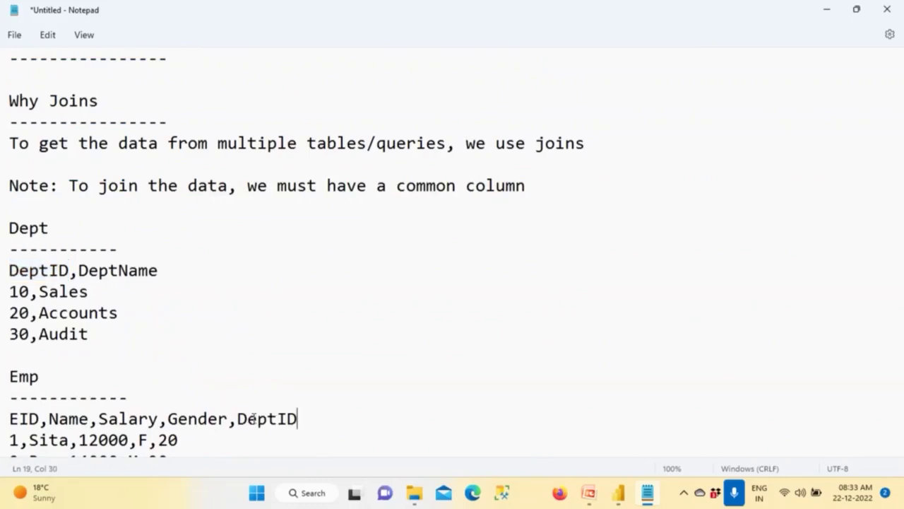
Sketch a database cylinder over the notes with six boxes inside it representing tables.
drag(68, 185, 142, 188)
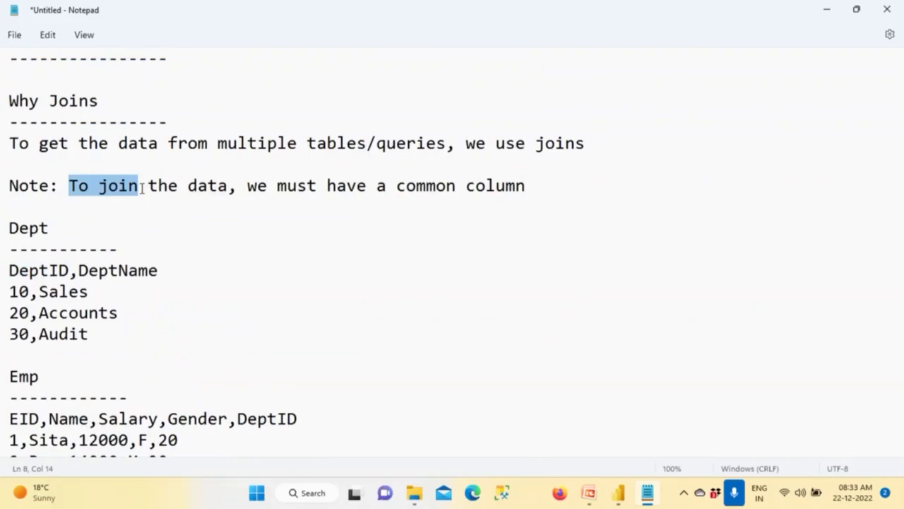
click(591, 12)
mouse_move(526, 217)
mouse_down()
mouse_move(596, 265)
mouse_move(522, 216)
mouse_up()
mouse_move(668, 206)
mouse_down()
mouse_move(674, 252)
mouse_move(751, 259)
mouse_move(655, 202)
mouse_up()
mouse_move(682, 303)
mouse_down()
mouse_move(760, 333)
mouse_move(753, 302)
mouse_up()
mouse_move(550, 346)
mouse_down()
mouse_move(613, 399)
mouse_move(539, 347)
mouse_up()
mouse_move(447, 289)
mouse_down()
mouse_move(488, 337)
mouse_move(464, 287)
mouse_move(445, 286)
mouse_up()
mouse_move(406, 251)
mouse_down()
mouse_move(468, 248)
mouse_move(419, 209)
mouse_move(404, 250)
mouse_up()
mouse_move(389, 172)
mouse_down()
mouse_move(521, 185)
mouse_move(579, 121)
mouse_move(368, 161)
mouse_move(452, 466)
mouse_move(898, 457)
mouse_move(890, 145)
mouse_move(884, 152)
mouse_up()
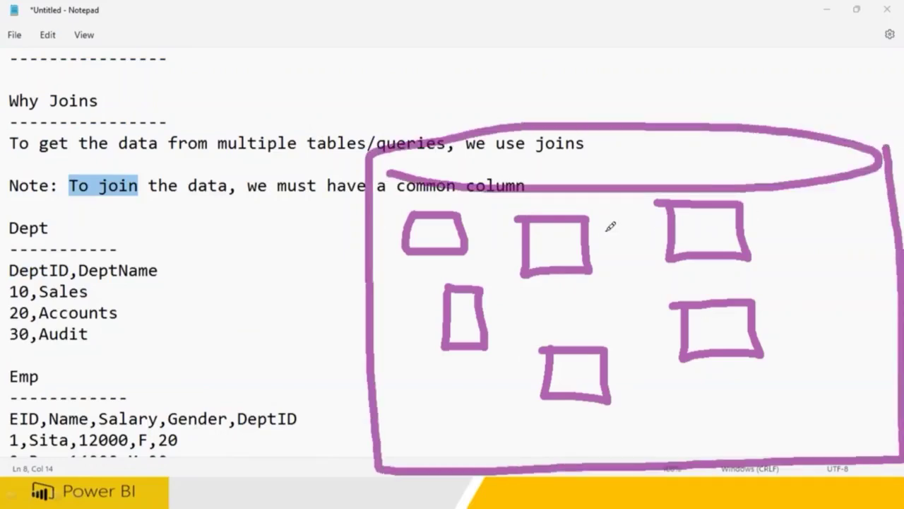
Link related table boxes with lines and add two more boxes, connecting only the lower one to its neighbour.
drag(592, 237, 689, 233)
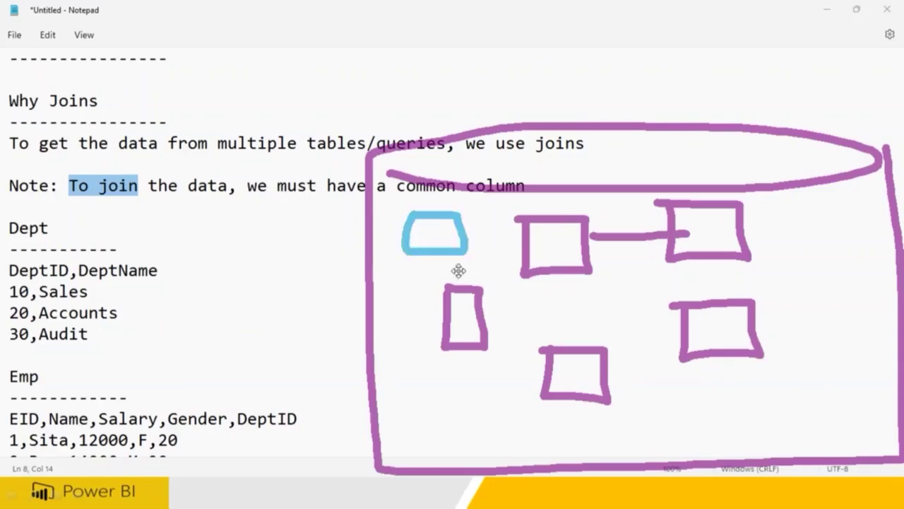
drag(455, 246, 464, 286)
mouse_move(469, 225)
mouse_down()
mouse_move(500, 266)
mouse_move(530, 359)
mouse_move(544, 368)
mouse_up()
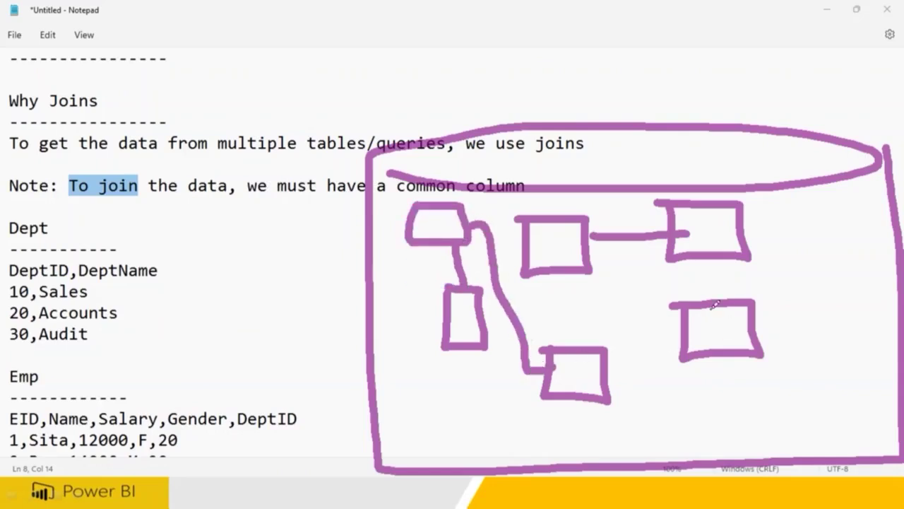
mouse_move(690, 397)
mouse_down()
mouse_move(761, 421)
mouse_move(765, 387)
mouse_up()
mouse_move(823, 260)
mouse_down()
mouse_move(822, 318)
mouse_move(857, 257)
mouse_move(820, 258)
mouse_up()
drag(717, 239, 592, 360)
drag(728, 331, 727, 392)
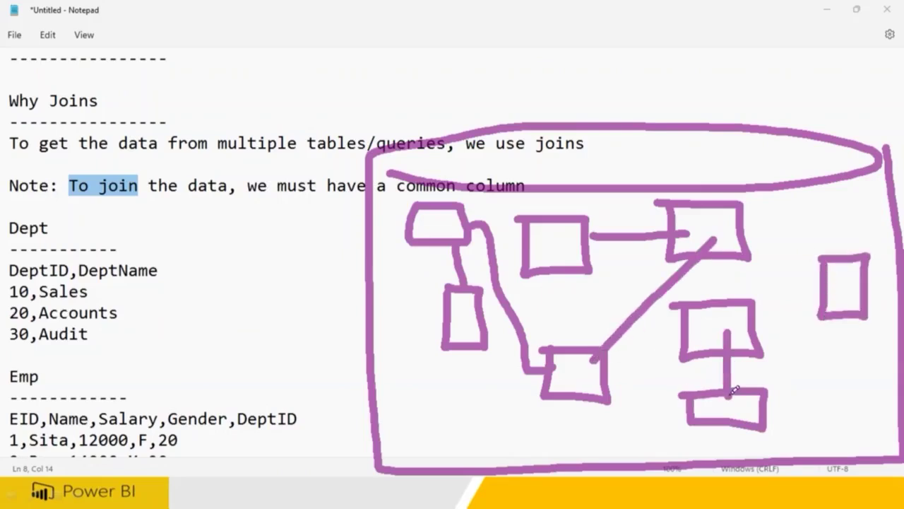
Draw another unlinked table box low in the cylinder and mark both unlinked boxes with a short stroke.
mouse_move(432, 406)
mouse_down()
mouse_move(436, 433)
mouse_move(483, 444)
mouse_up()
drag(483, 397, 484, 444)
drag(483, 397, 429, 398)
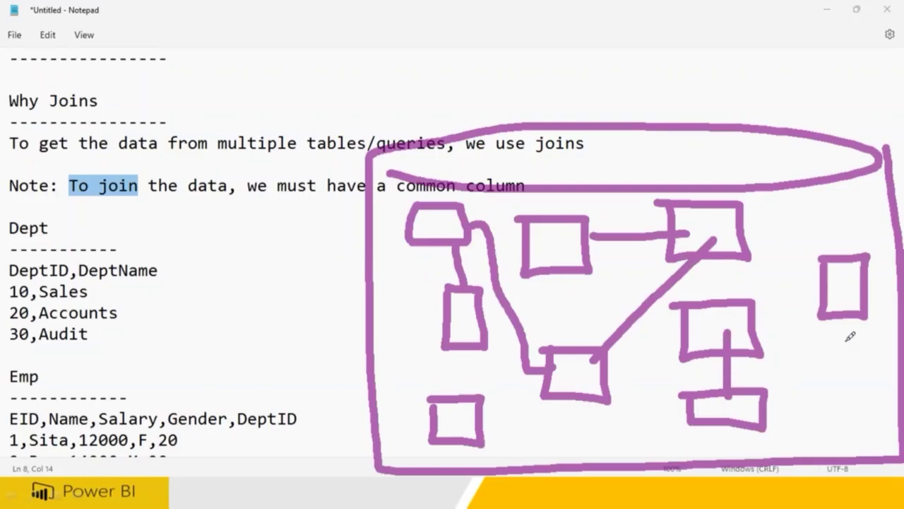
drag(894, 328, 825, 339)
drag(496, 426, 537, 442)
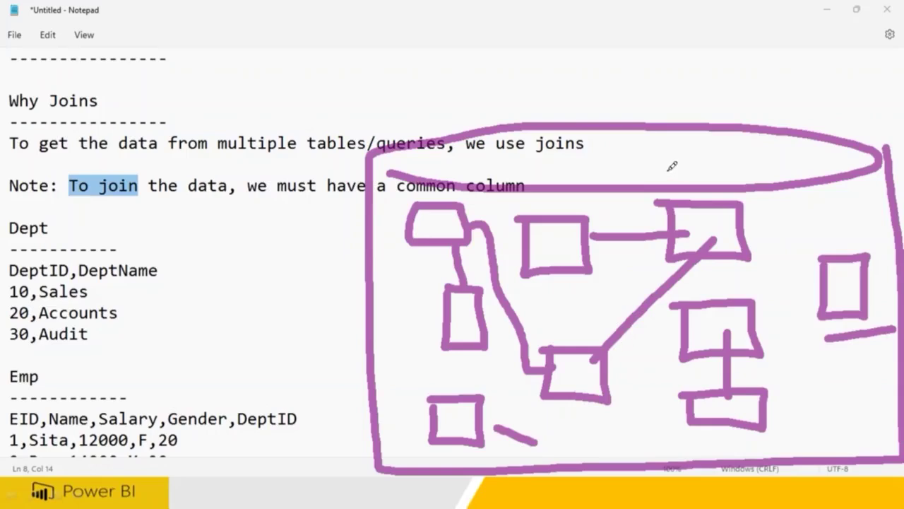
Draw a callout line from the linked table boxes and label it 80%.
drag(632, 217, 703, 113)
mouse_move(738, 69)
mouse_down()
mouse_move(714, 91)
mouse_move(735, 88)
mouse_move(742, 67)
mouse_move(767, 70)
mouse_move(785, 100)
mouse_up()
drag(779, 65, 780, 80)
drag(797, 70, 800, 82)
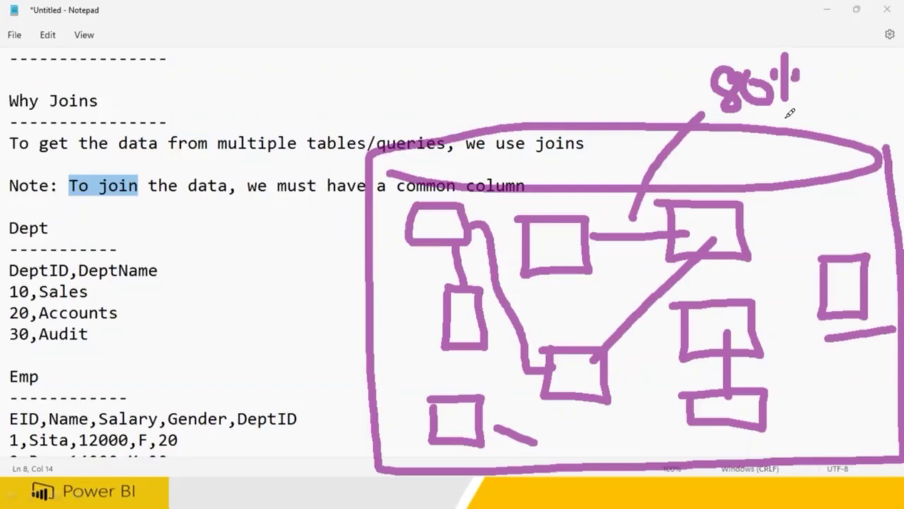
Label the unlinked table boxes 20% with arrows leading from both of them, and clear the sketch.
drag(452, 416, 298, 415)
mouse_move(260, 368)
mouse_down()
mouse_move(286, 387)
mouse_move(303, 358)
mouse_up()
drag(331, 327, 327, 387)
mouse_move(318, 352)
mouse_down()
mouse_move(321, 366)
mouse_move(342, 363)
mouse_up()
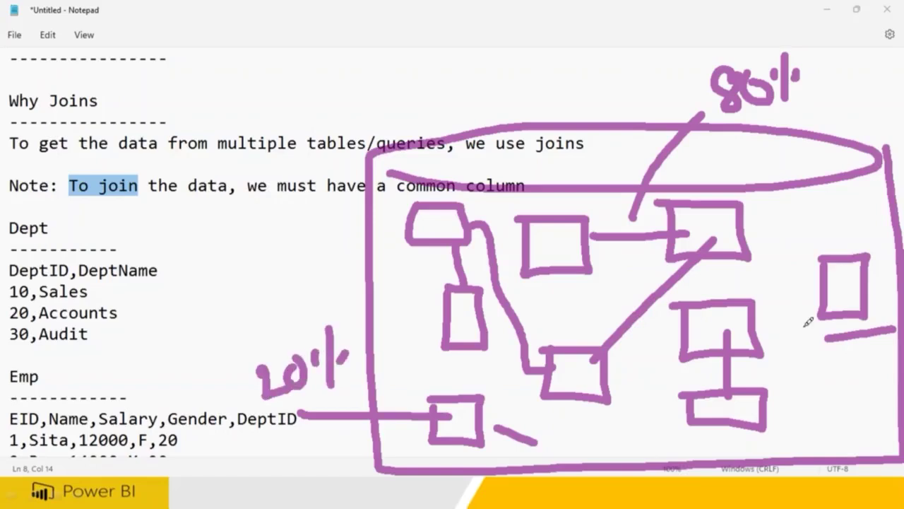
mouse_move(851, 290)
mouse_down()
mouse_move(821, 369)
mouse_move(573, 493)
mouse_move(384, 452)
mouse_move(289, 417)
mouse_move(309, 436)
mouse_up()
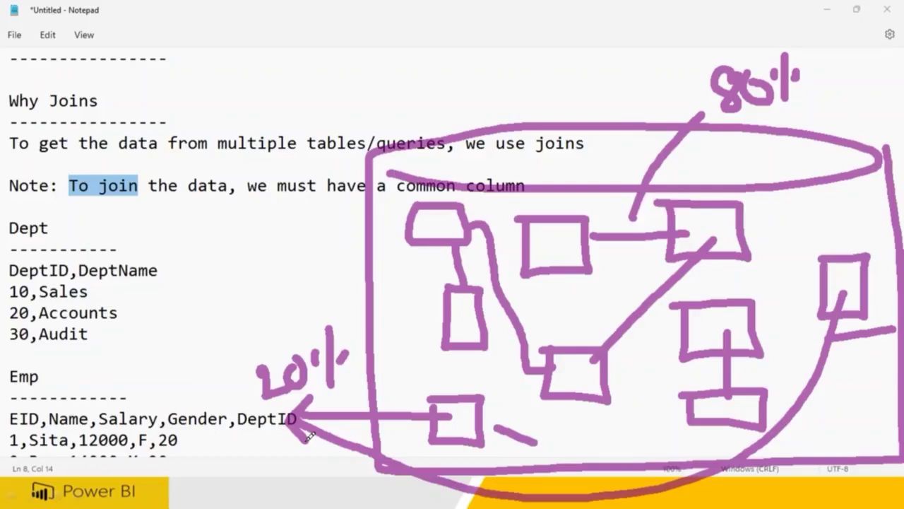
key(Escape)
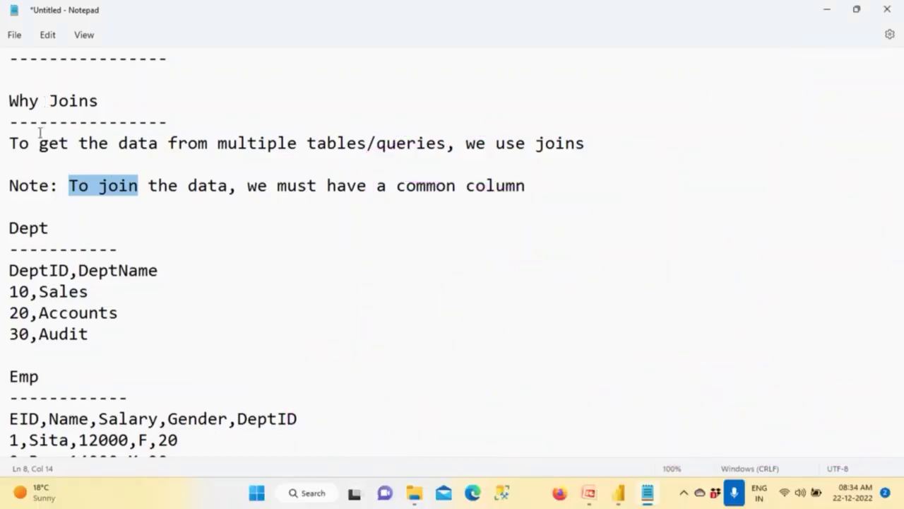
Compare DeptID in the Dept and Emp headers with the notes on the common column and the use of joins.
double_click(68, 270)
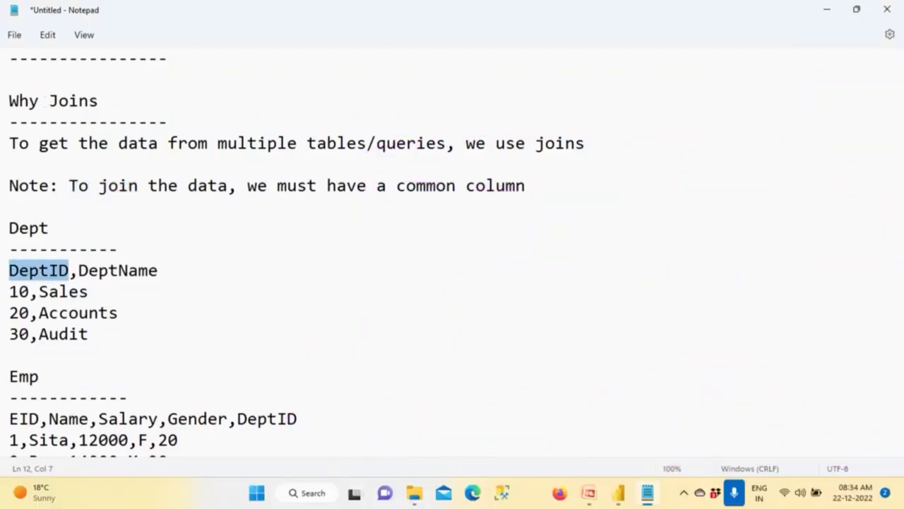
double_click(274, 418)
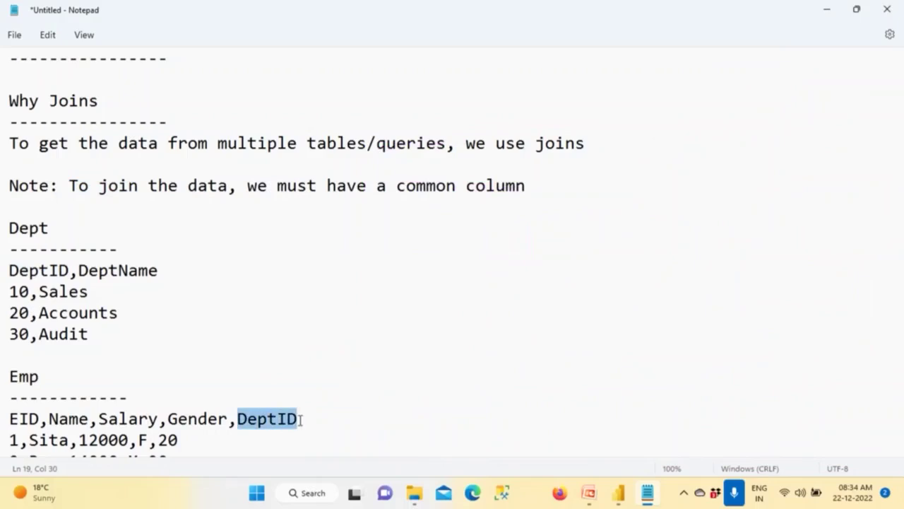
drag(69, 271, 9, 270)
drag(239, 419, 341, 418)
drag(380, 186, 531, 186)
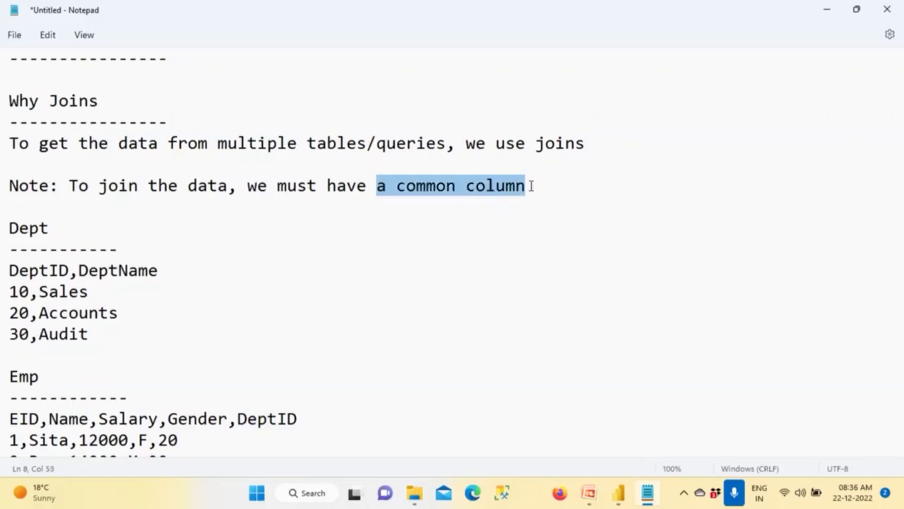
click(529, 185)
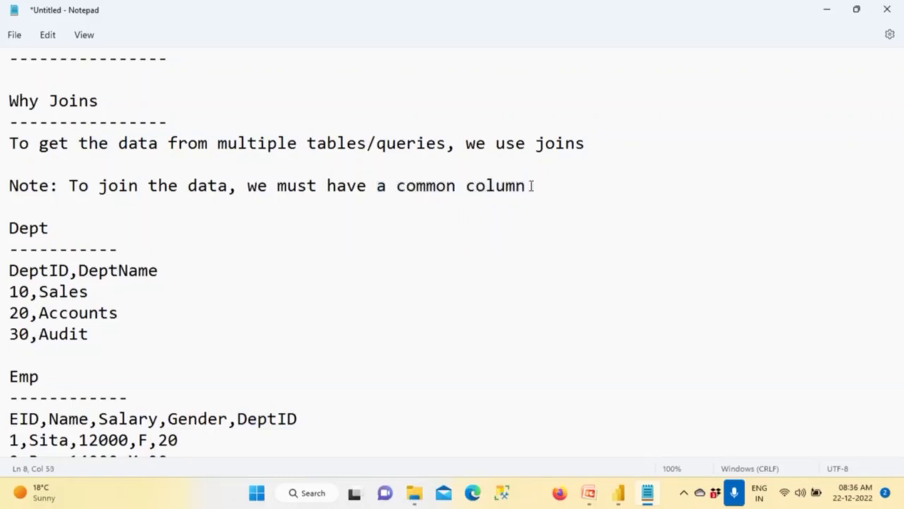
drag(466, 144, 587, 142)
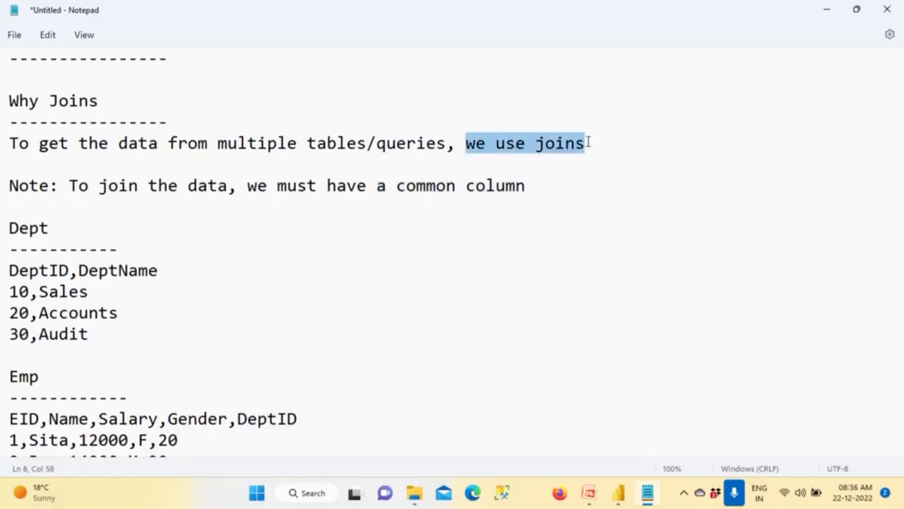
Examine the Emp rows and the whole Dept table, including the Sales department name.
scroll(377, 231, down, 3)
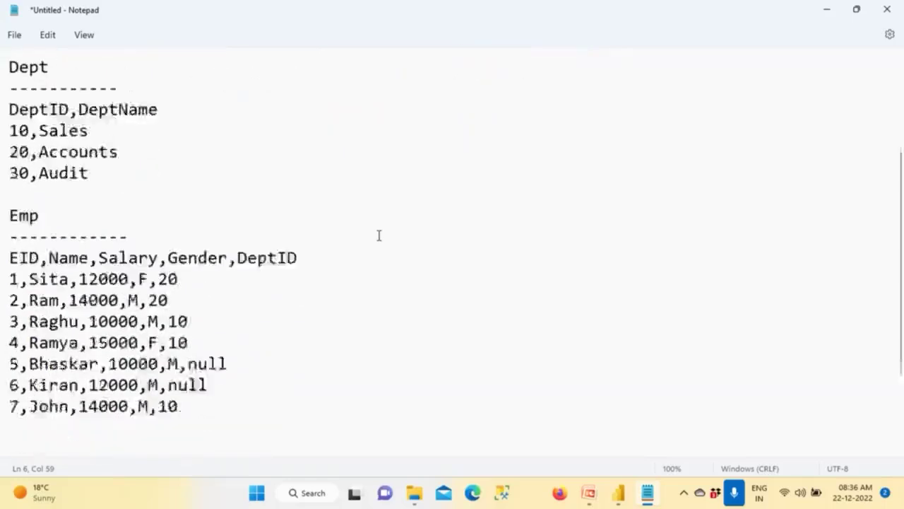
drag(198, 313, 9, 185)
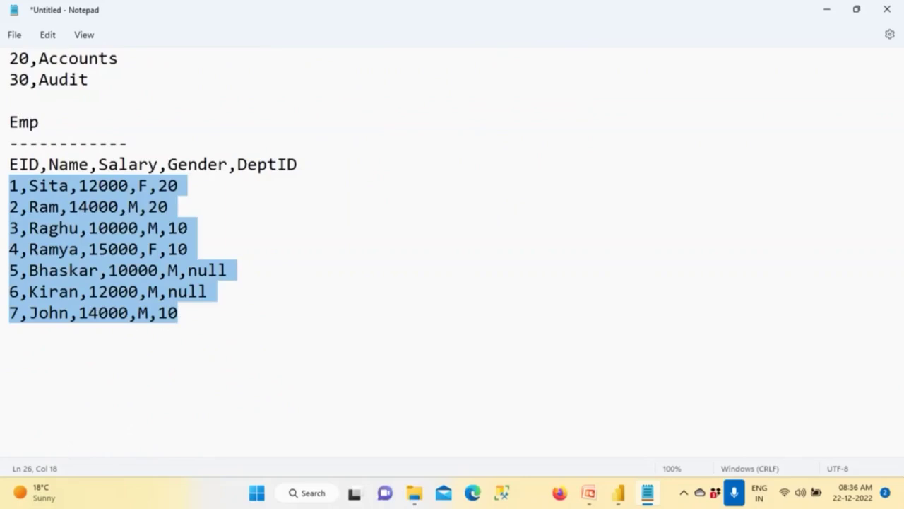
scroll(109, 199, up, 3)
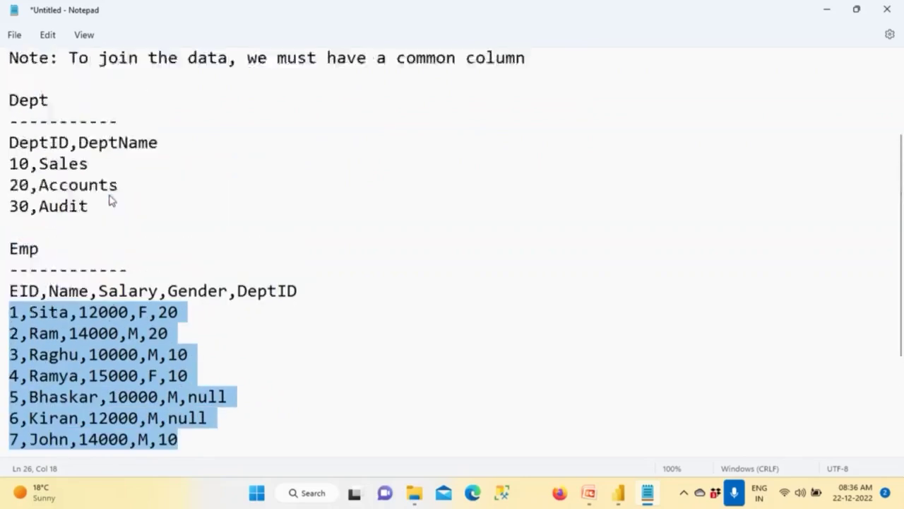
drag(99, 272, 8, 206)
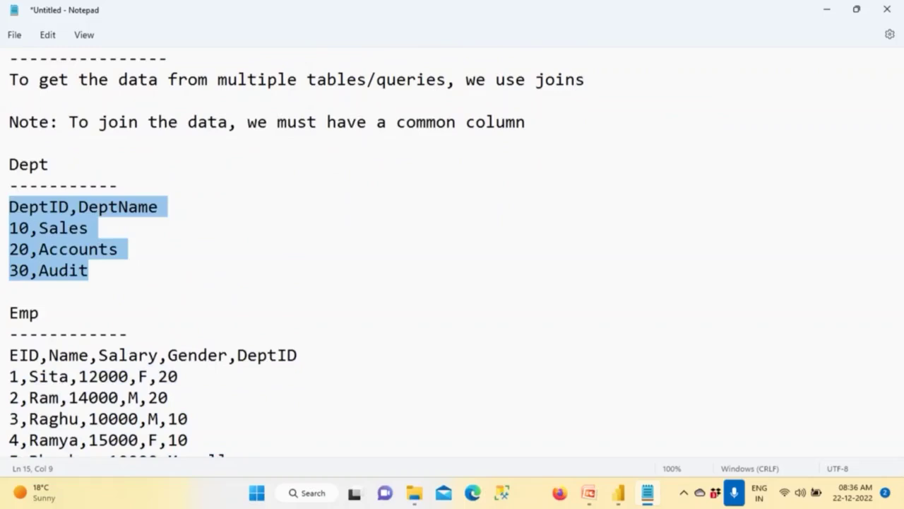
click(67, 229)
drag(39, 228, 99, 227)
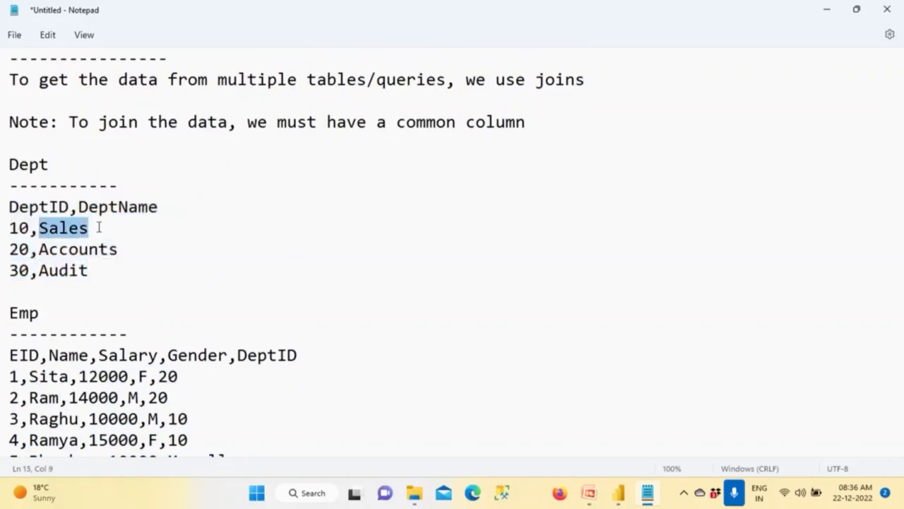
Review the employee records again and identify DeptID as the column shared by both table headers.
scroll(99, 228, down, 1)
click(183, 439)
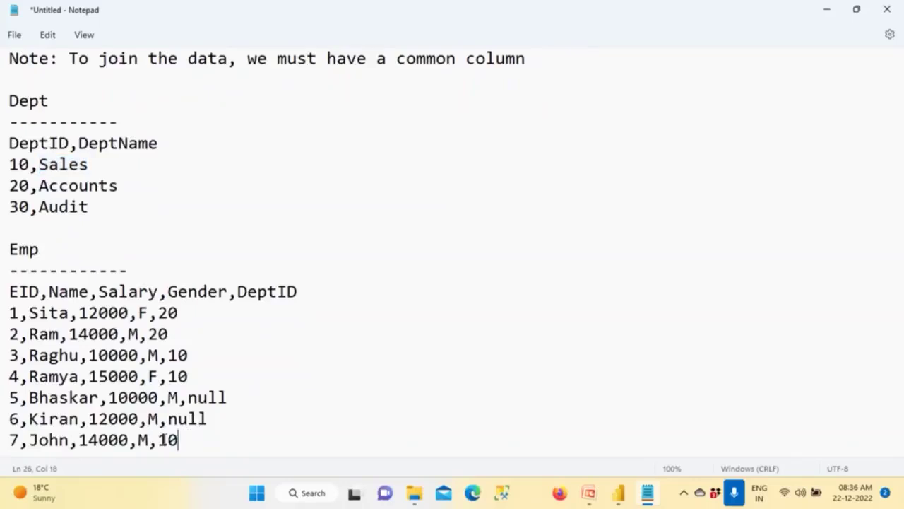
drag(182, 439, 48, 397)
drag(25, 367, 8, 312)
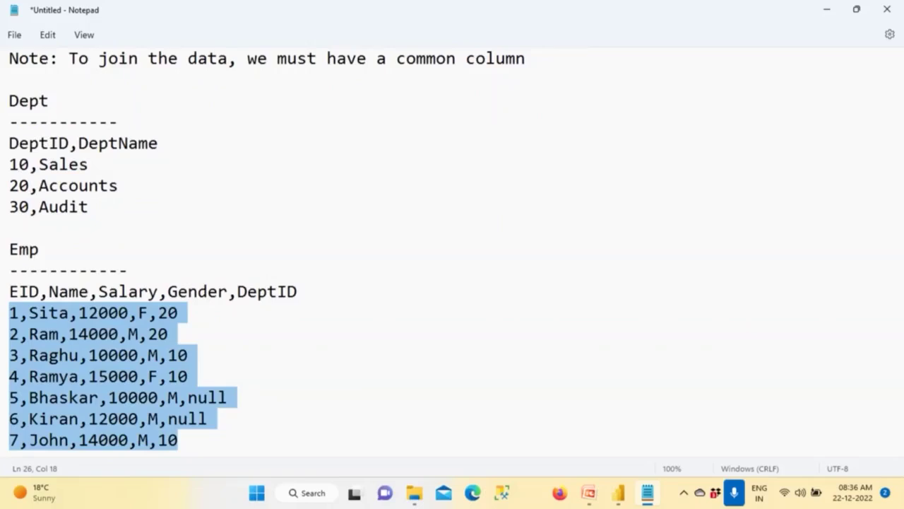
drag(70, 143, 9, 142)
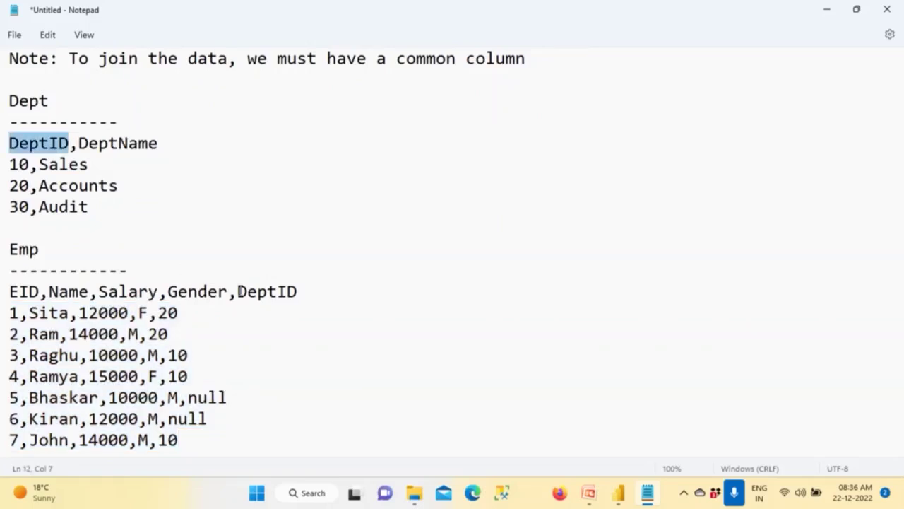
drag(238, 291, 352, 291)
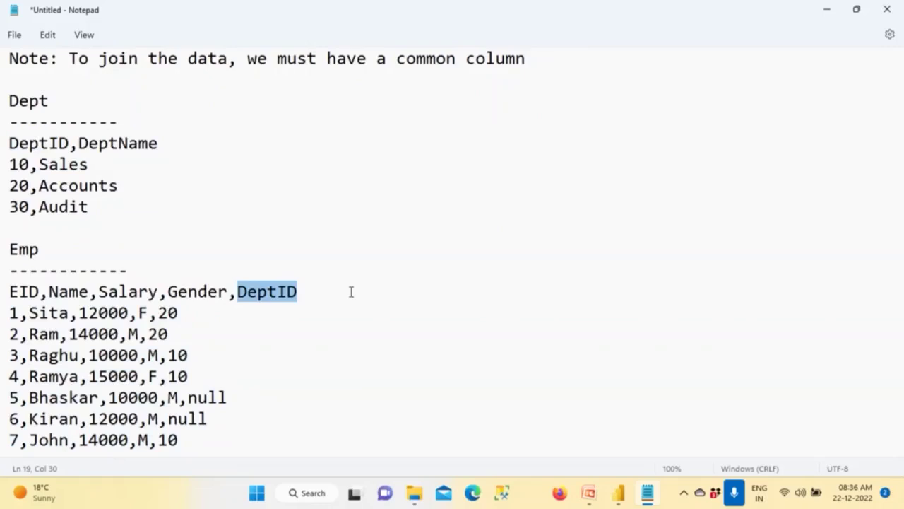
click(351, 291)
Reread the Why Joins heading and the statement on getting data from multiple tables/queries.
scroll(351, 291, up, 3)
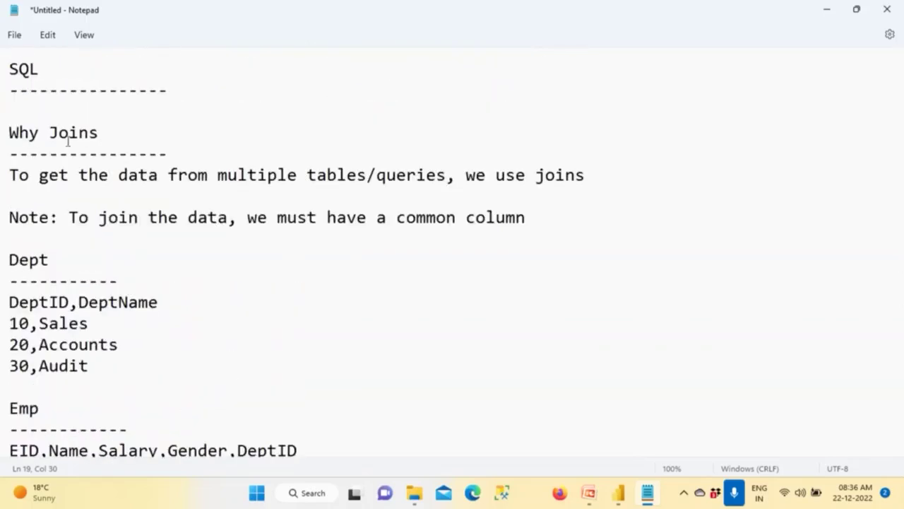
drag(49, 132, 129, 131)
click(84, 168)
drag(150, 175, 593, 226)
click(593, 239)
drag(366, 175, 447, 180)
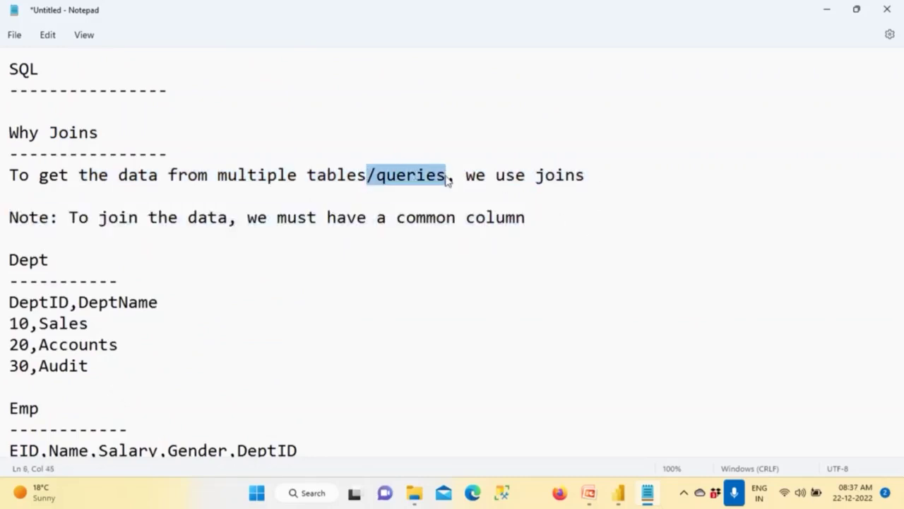
Remove "/queries" from the joins statement and add the line "Max 255 tables can be joined" under the common column note.
key(BackSpace)
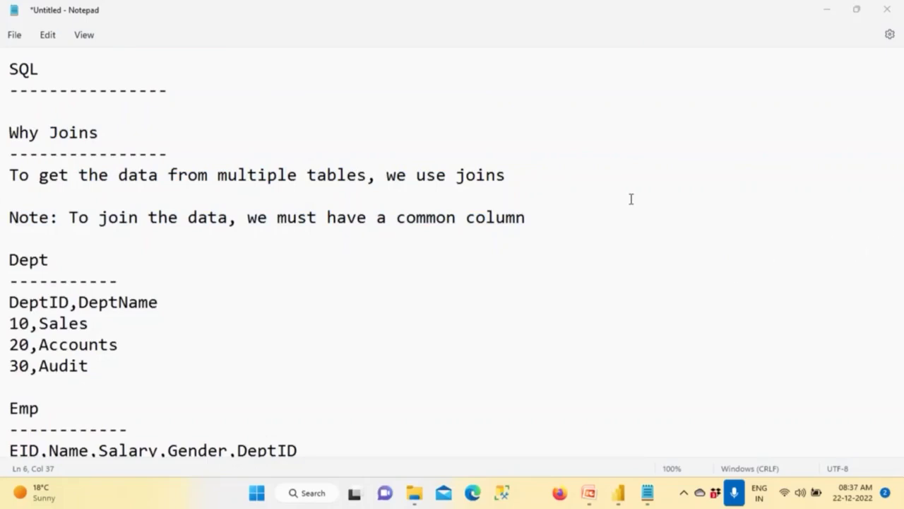
click(69, 216)
click(549, 218)
key(Return)
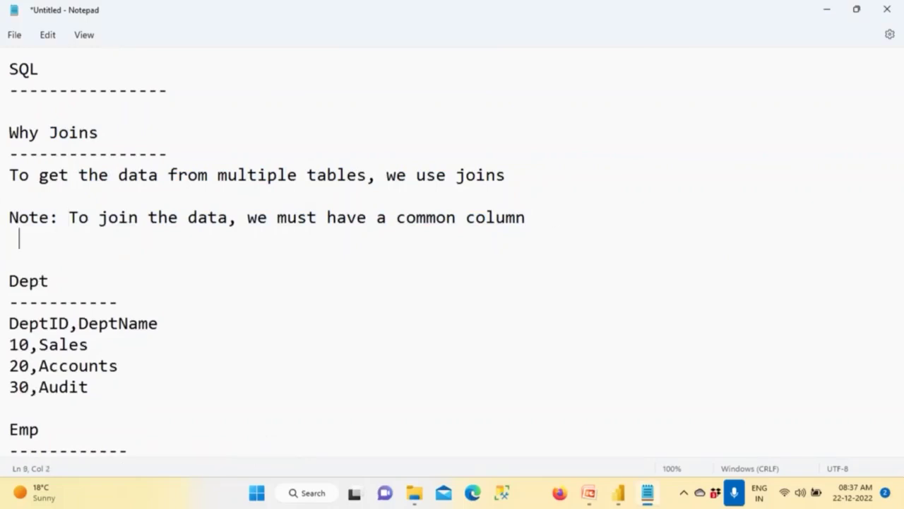
text(Maz=x)
key(BackSpace)
key(BackSpace)
key(BackSpace)
text(x 255 ta)
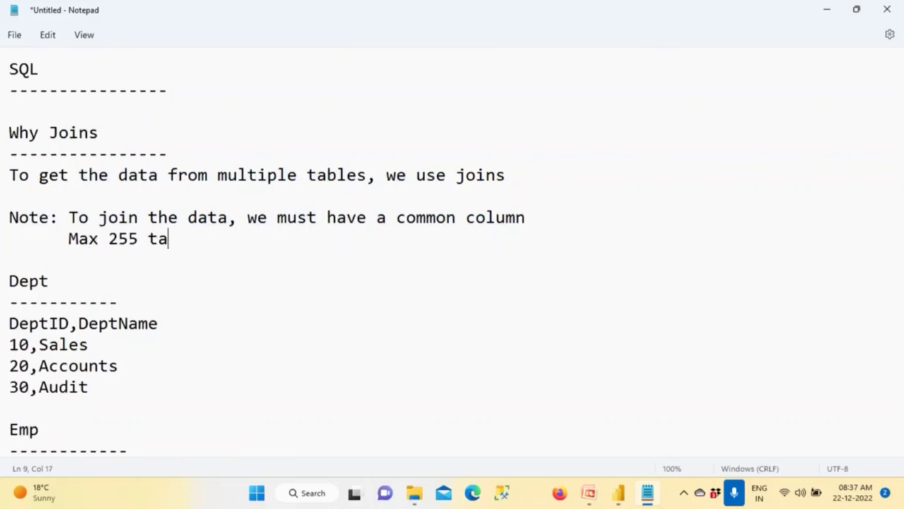
text(bles can be)
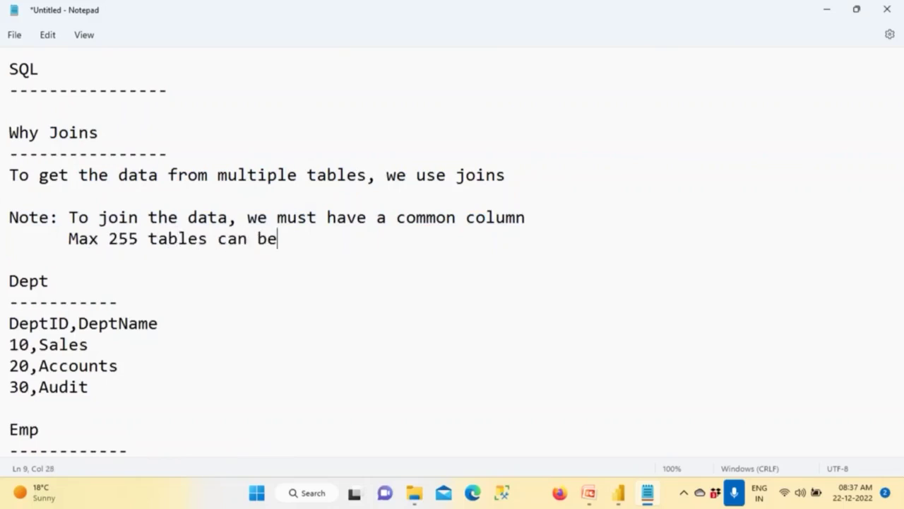
text( joined)
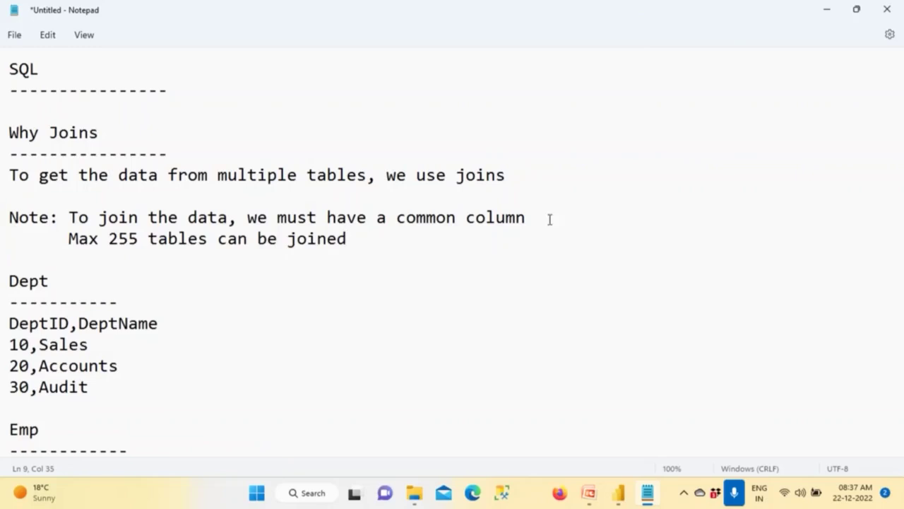
Extend the SQL heading at the start of the notes to read "SQL/RDBMS".
click(35, 71)
key(shift+Home)
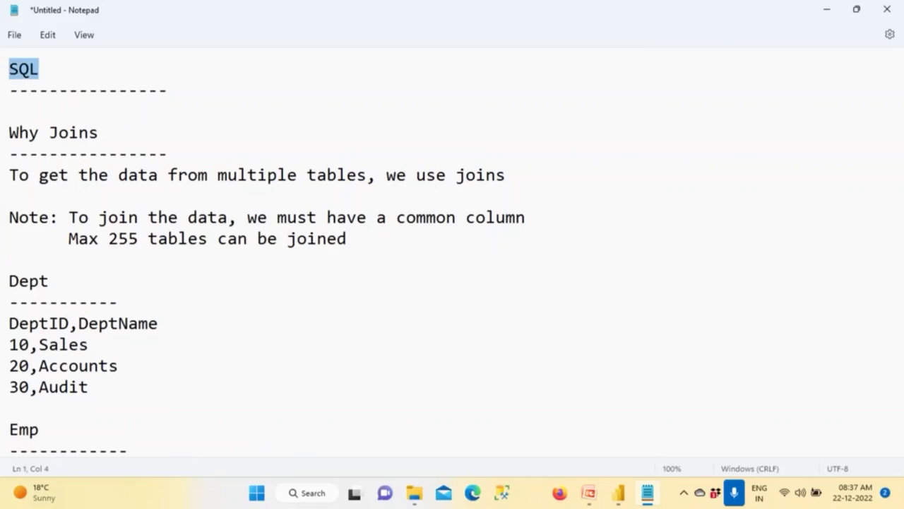
click(51, 69)
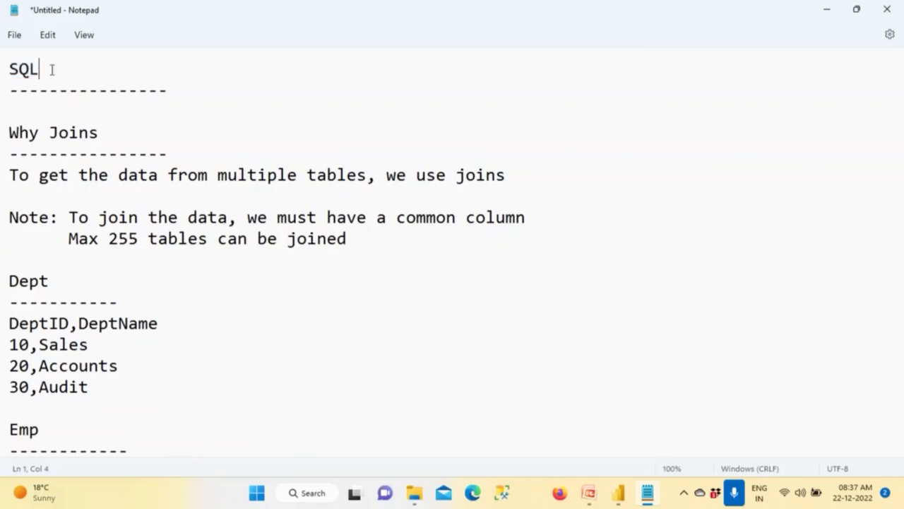
text(/RDBMS)
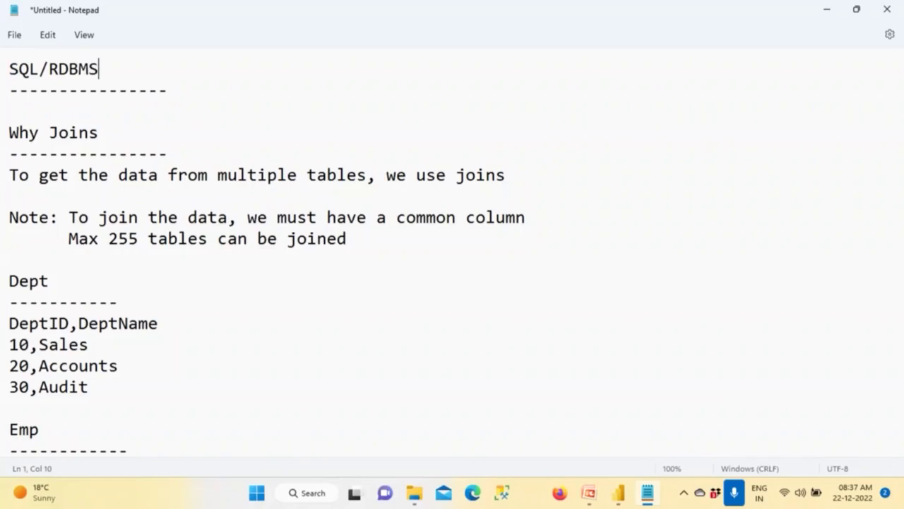
Add a "Types" heading with a dashed underline below the last Emp record, separated by a blank line.
scroll(71, 64, down, 6)
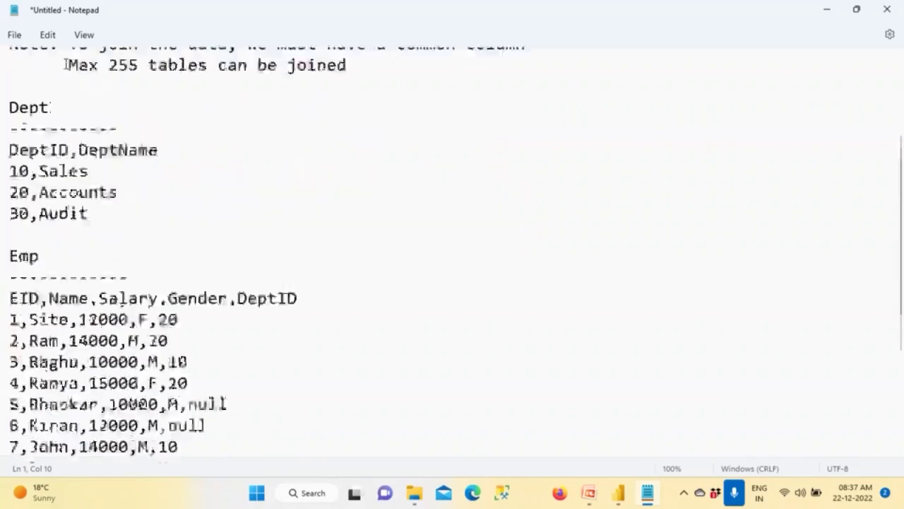
click(191, 256)
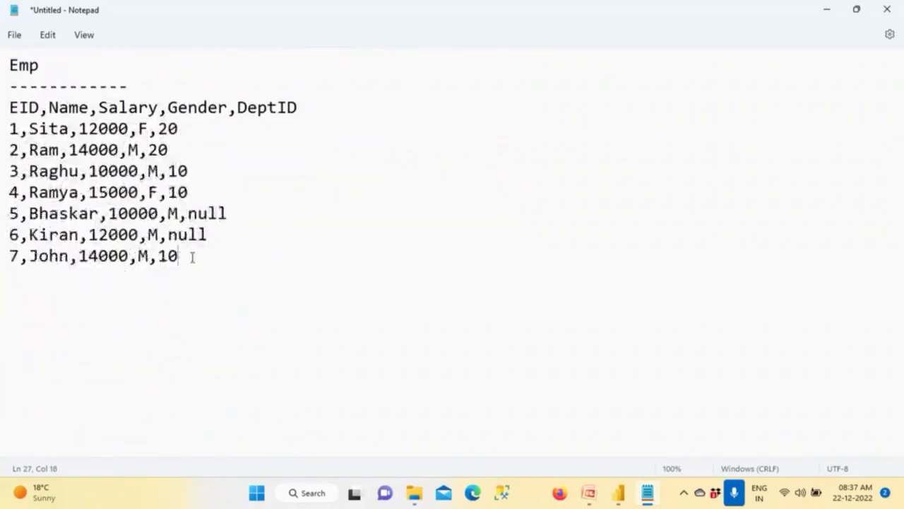
key(Return)
key(Return)
text(Ty)
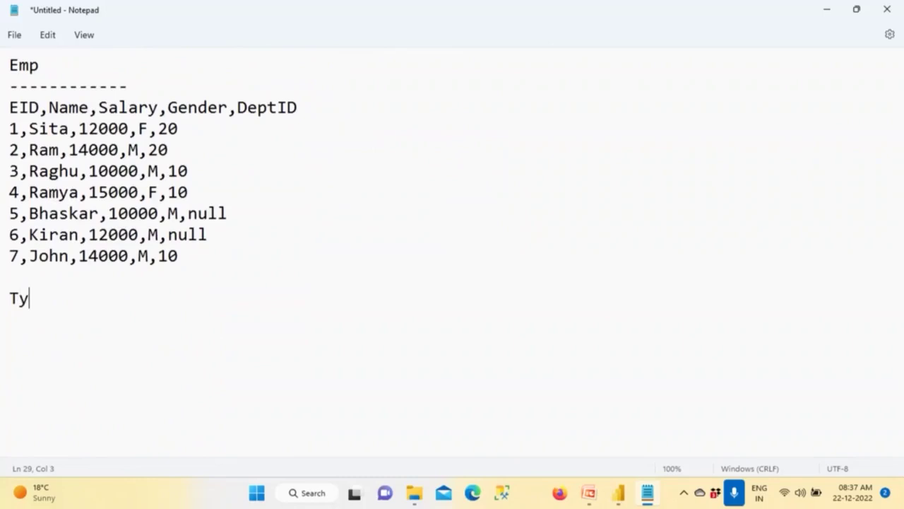
text(pes)
key(Return)
text(-------------------------)
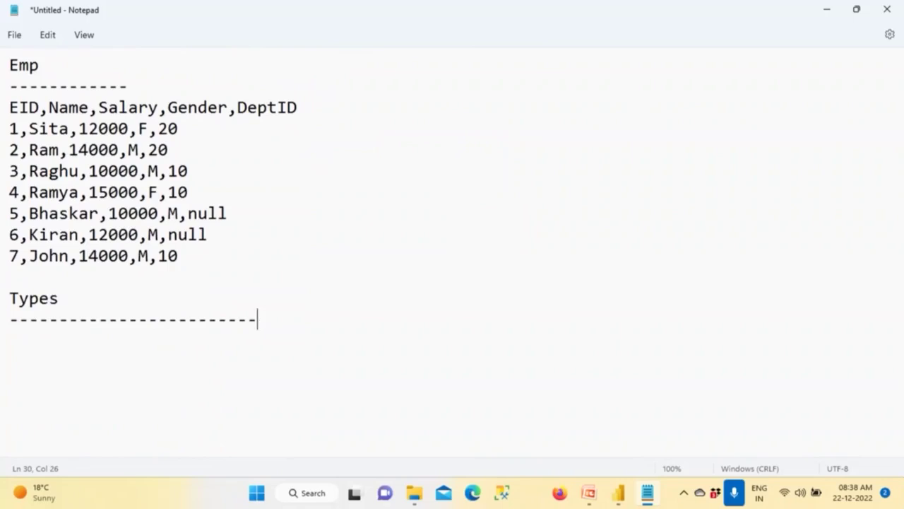
Add the first list entry under the Types heading: "1) Inner Joins / Equi Joins/Natural Joins/Simple Joins".
key(Return)
text(1) Inner Joine)
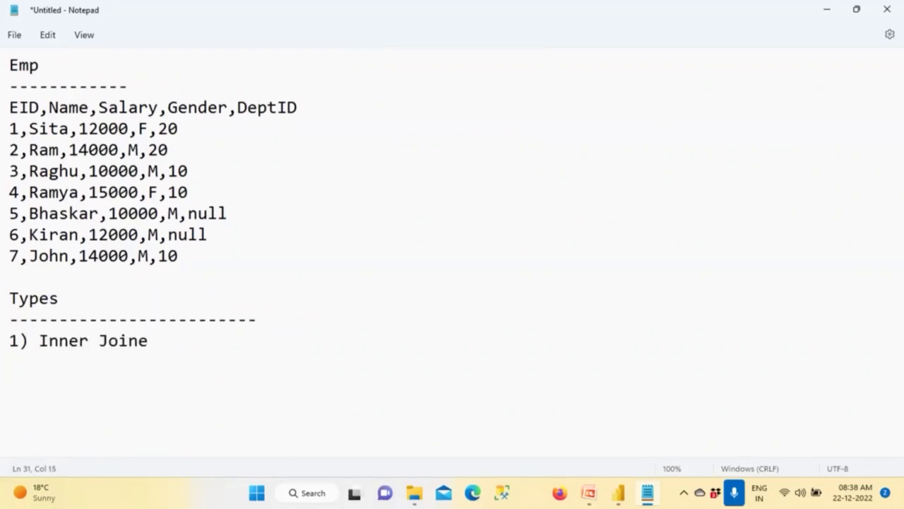
key(BackSpace)
text(s / Equi )
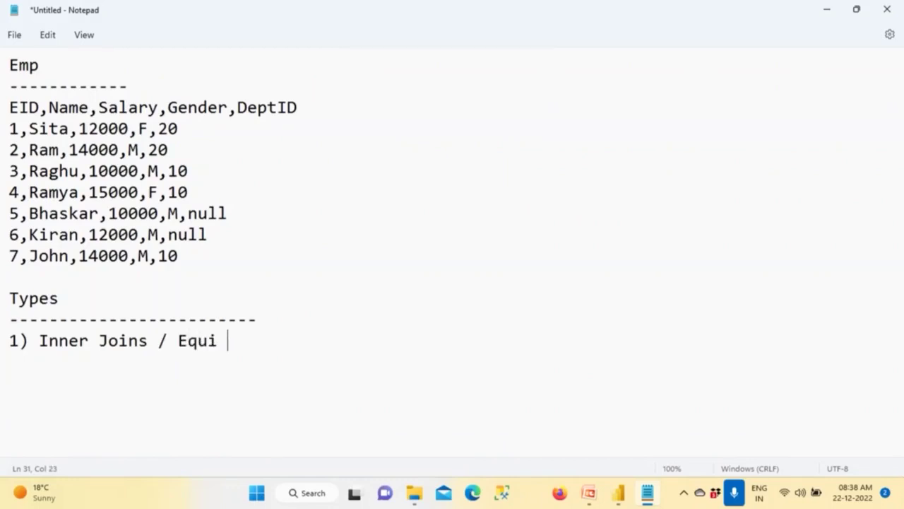
text(Joins)
text(/)
text(Natu)
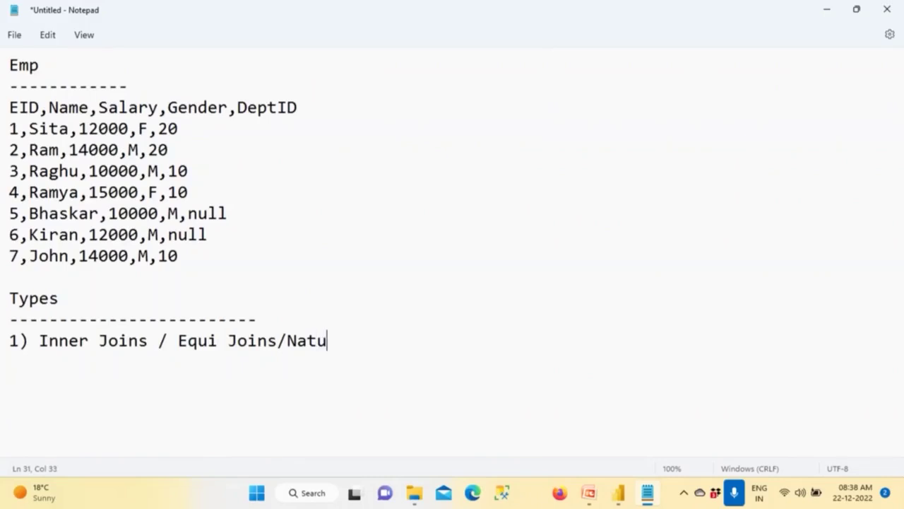
text(ral Joins)
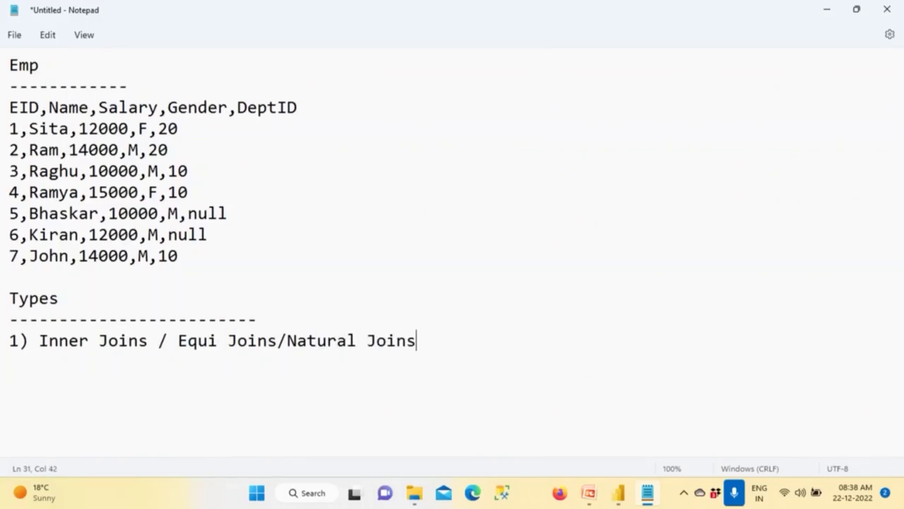
text(/Simple Joins)
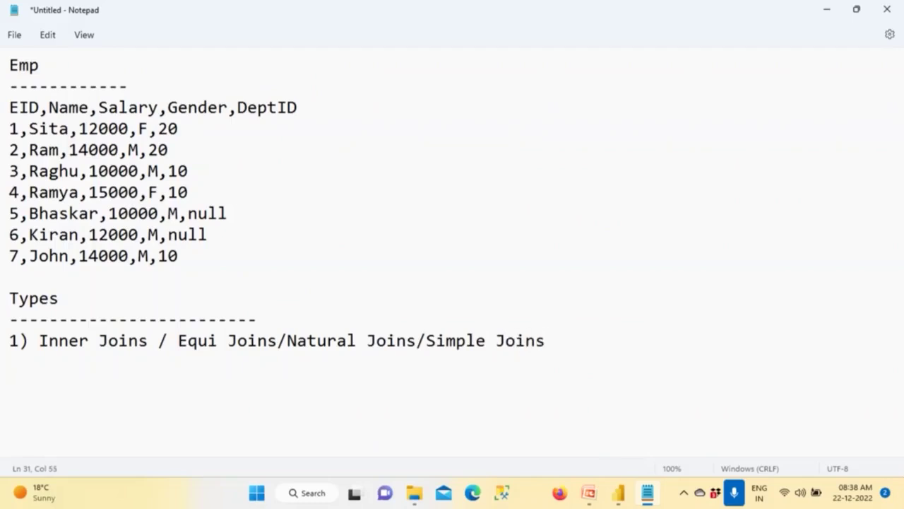
Change the Types heading to "SQL Join Types".
double_click(16, 299)
key(Left)
text(SQL Join)
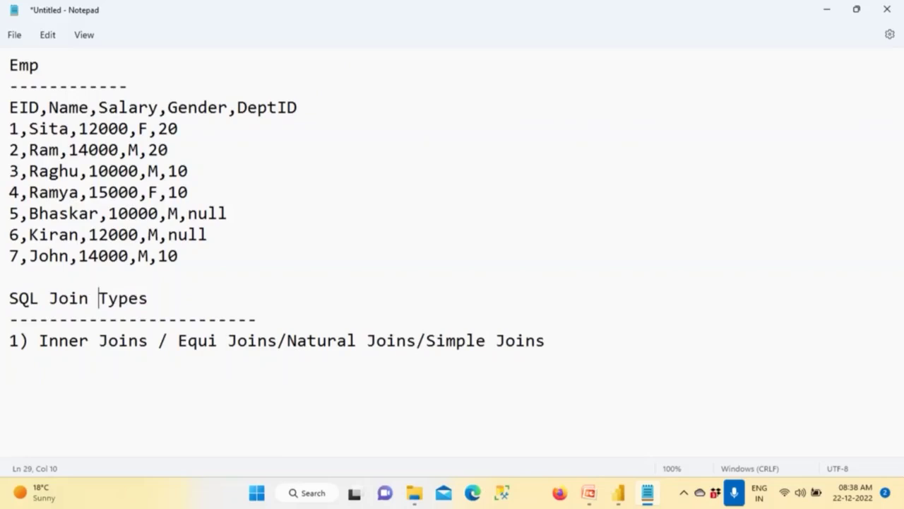
Add the entry "2) Outer Joins" with Left, Right and Full on separate indented lines beneath it.
click(571, 347)
key(Return)
text(2) Outer )
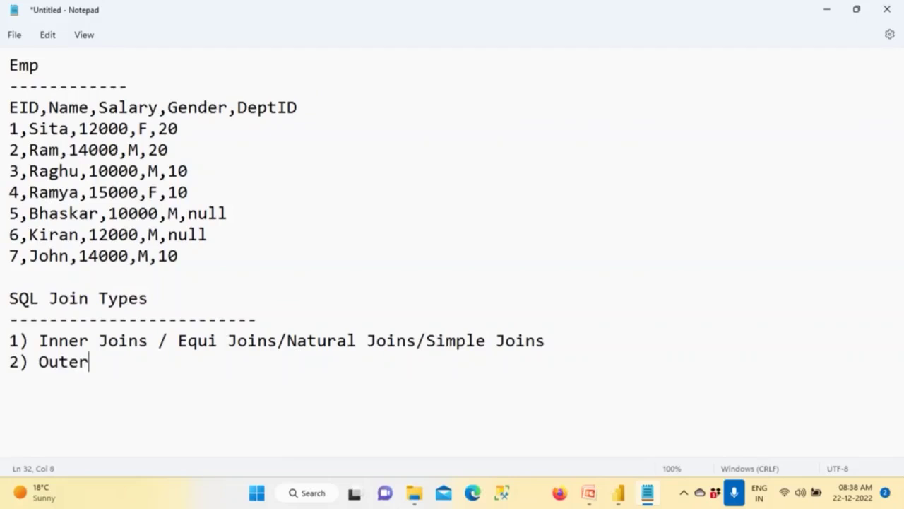
text(Joins)
key(Return)
text(Left)
key(Return)
text(Right)
key(Return)
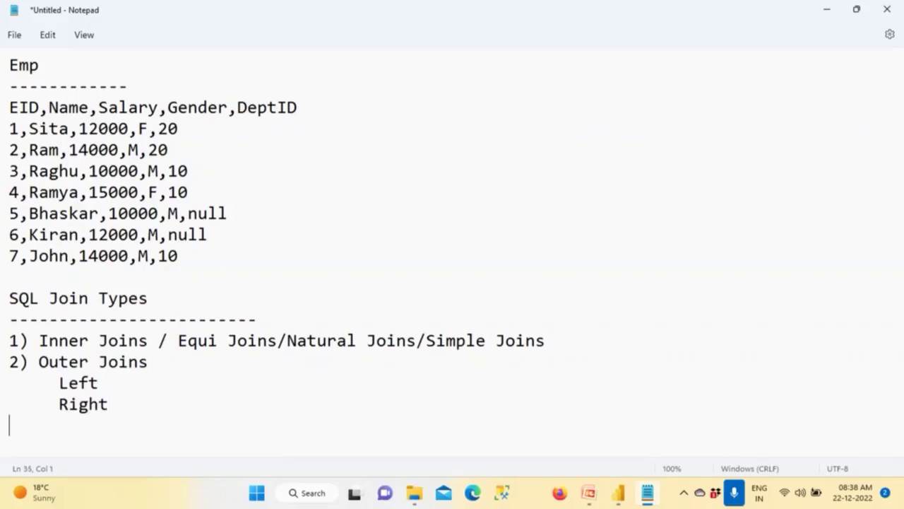
text(Full)
key(Return)
Add the entry "3) Cross Joins (Cartesian Product)" below the outer join types, leaving blank lines after it.
text(3))
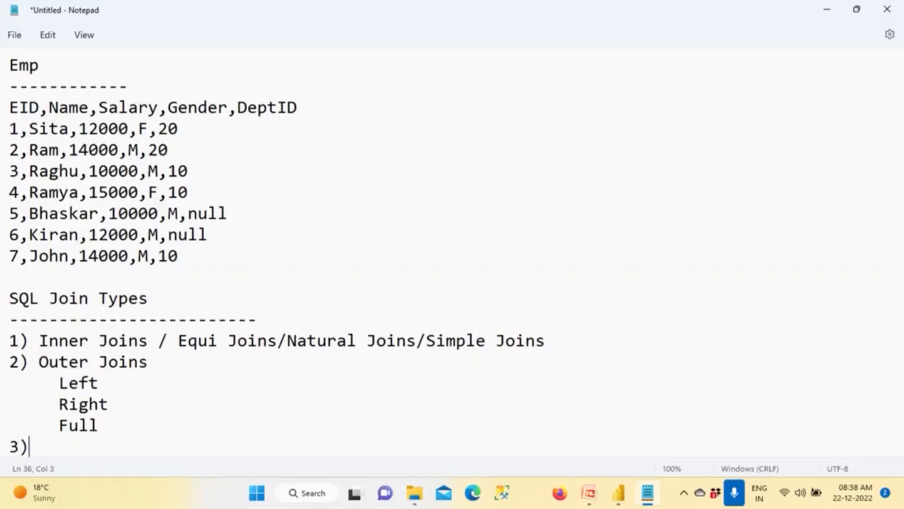
key(Return)
key(Return)
key(Return)
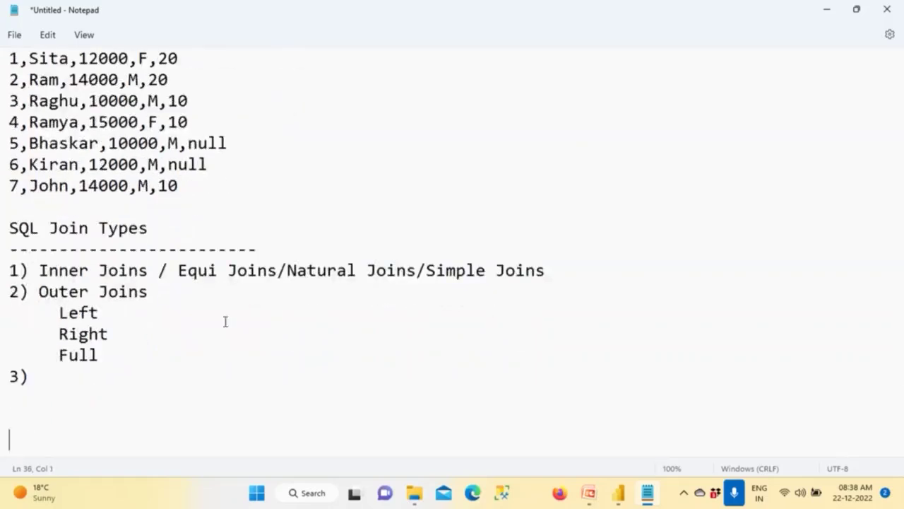
drag(46, 310, 132, 351)
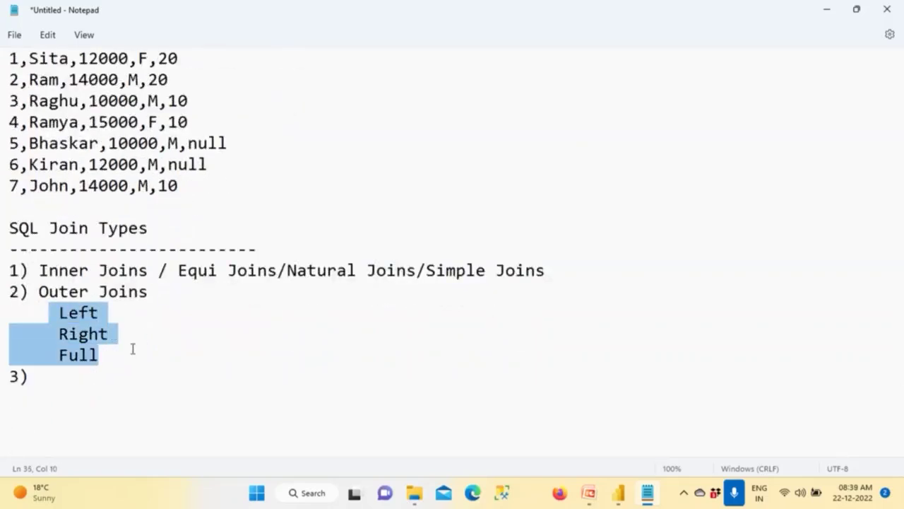
click(63, 376)
text(Cross)
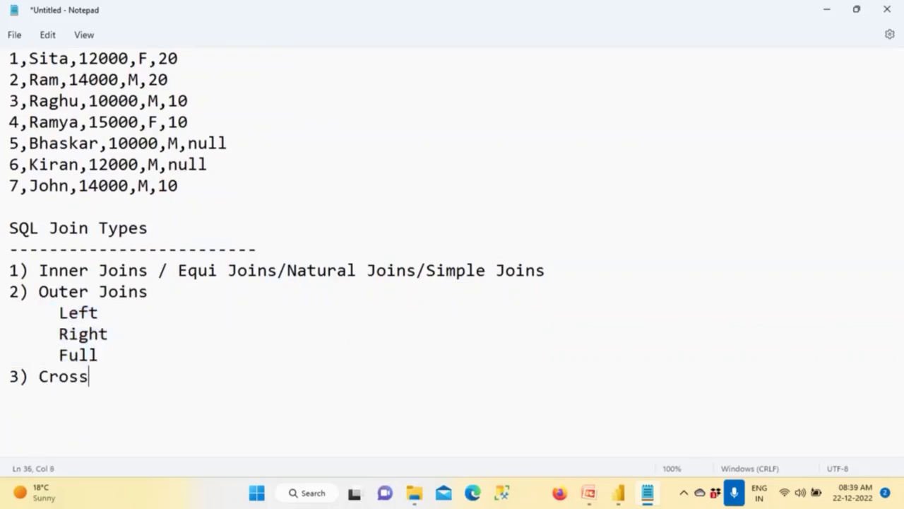
text( Joins )
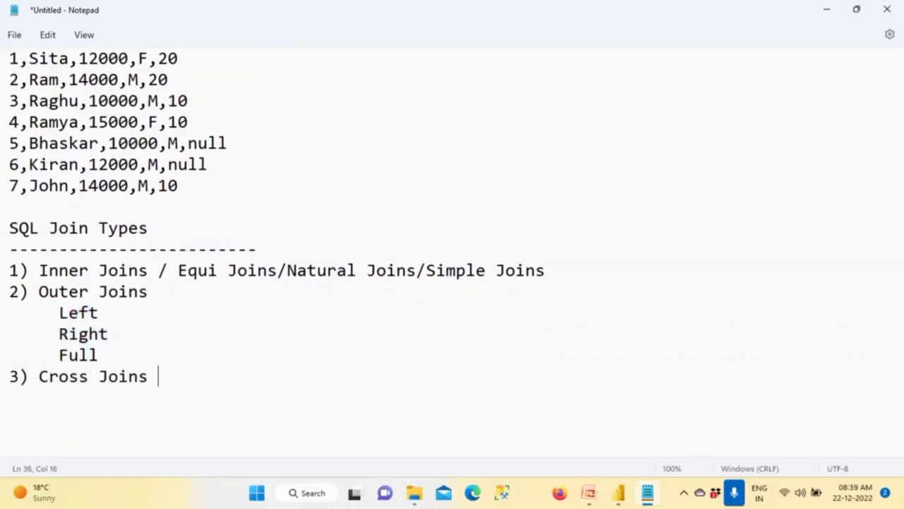
text((Cartesian Prid)
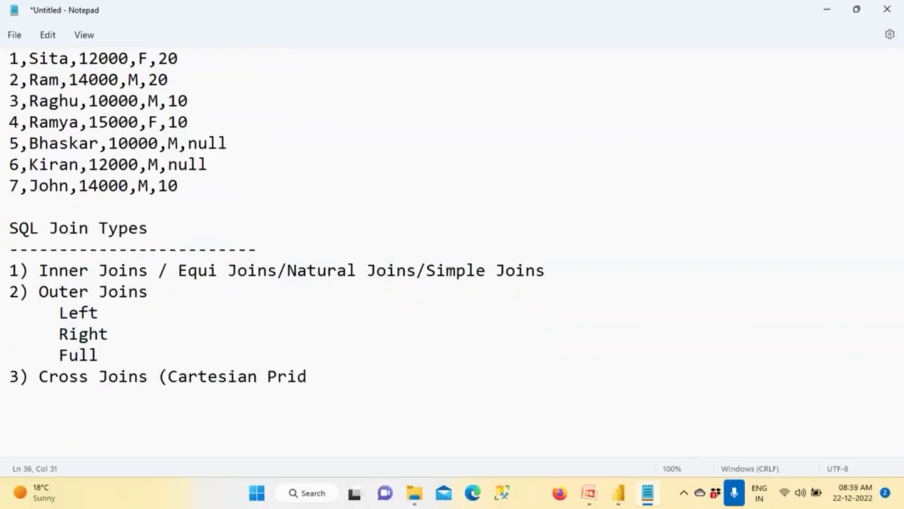
key(BackSpace)
key(BackSpace)
text(oduct))
Add the fourth list entry, "4) Self Joins", directly below the Cross Joins entry.
key(Return)
text(4) Se)
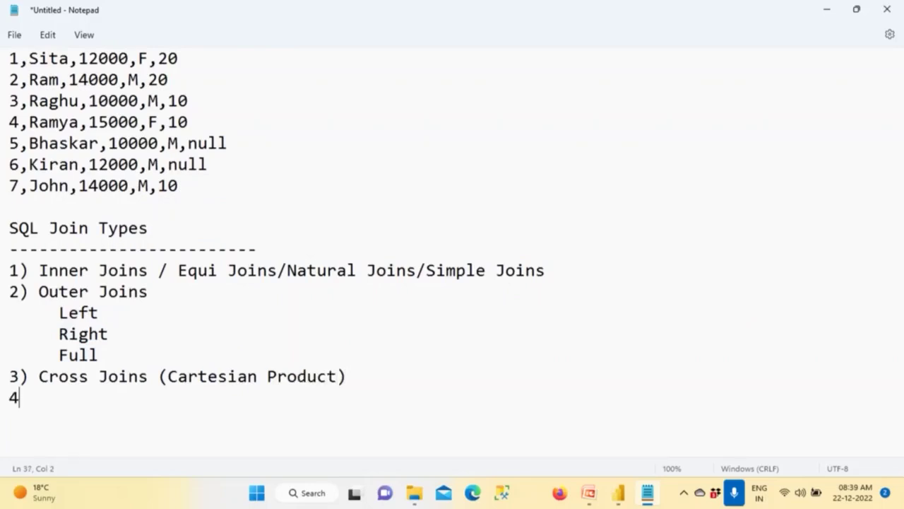
text(lf Joins)
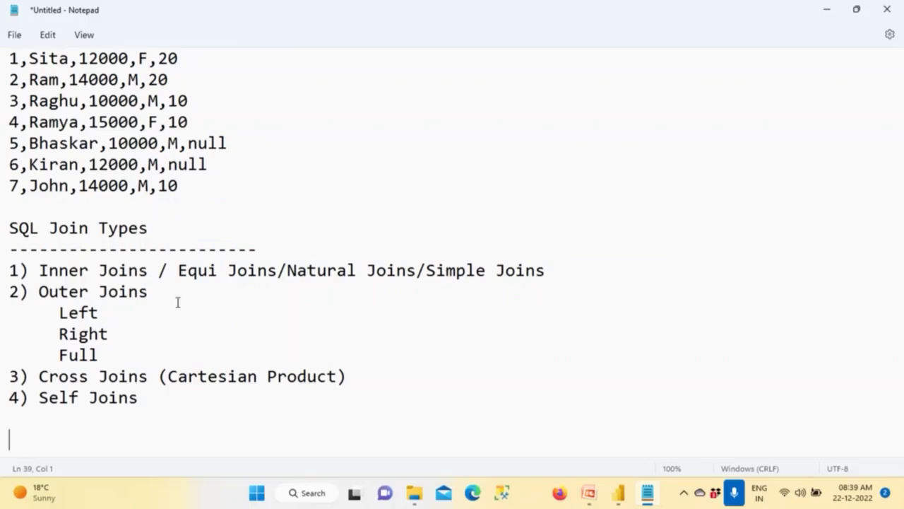
Review the whole SQL Join Types list and reread the Why Joins statement and notes under the SQL/RDBMS heading.
drag(19, 228, 136, 272)
drag(47, 292, 152, 301)
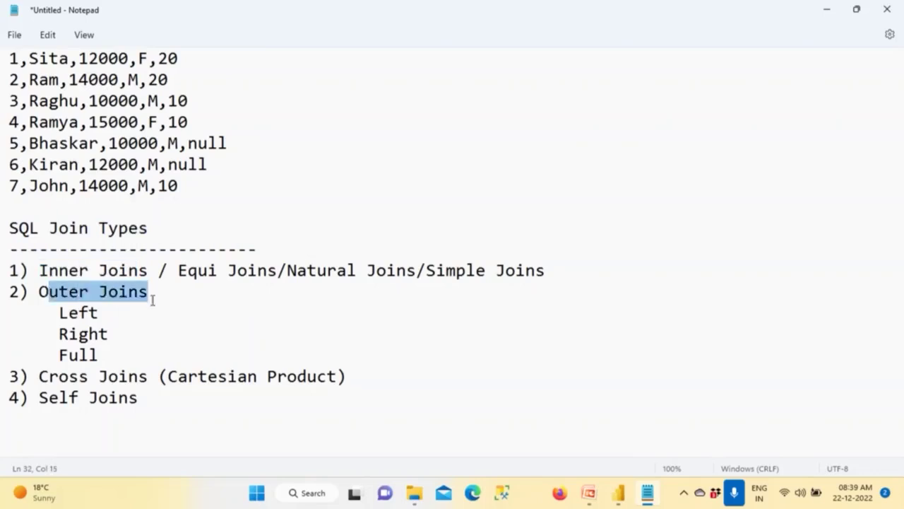
drag(49, 378, 138, 378)
drag(40, 398, 10, 228)
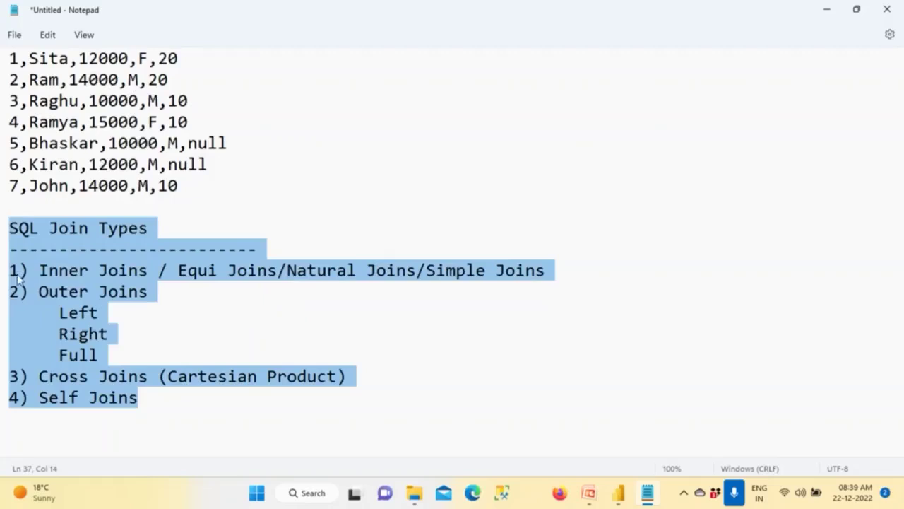
click(36, 233)
scroll(39, 235, up, 1)
scroll(39, 235, up, 7)
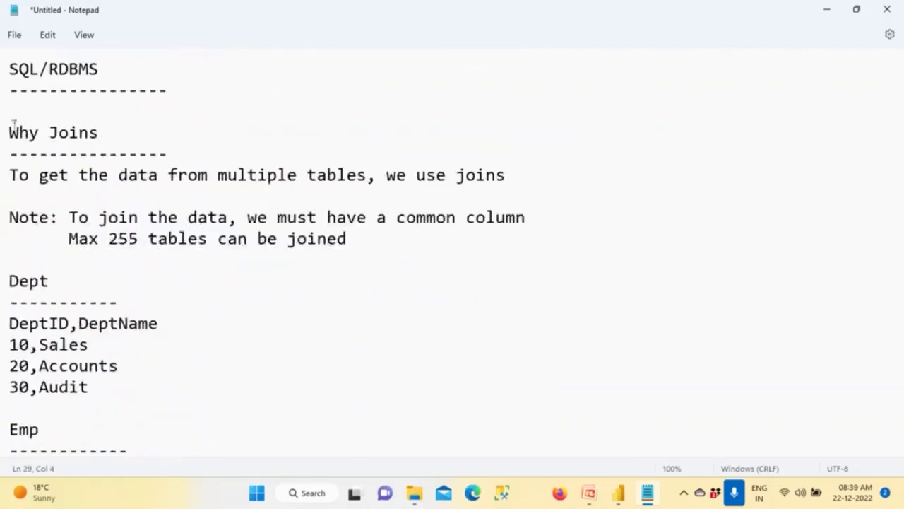
drag(10, 130, 19, 248)
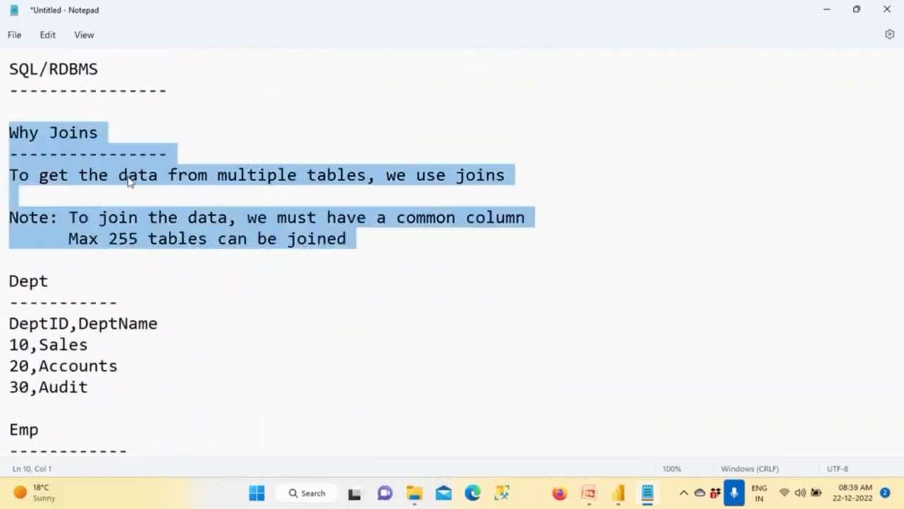
double_click(269, 176)
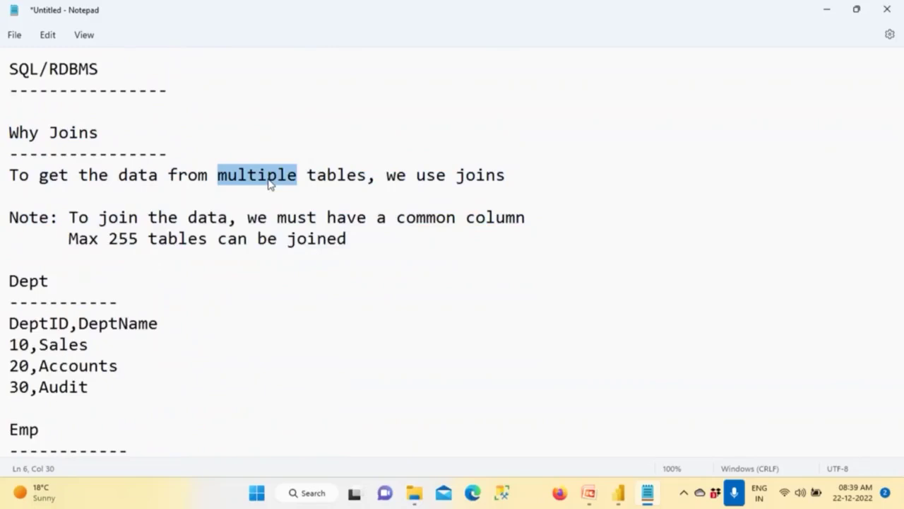
drag(386, 175, 570, 182)
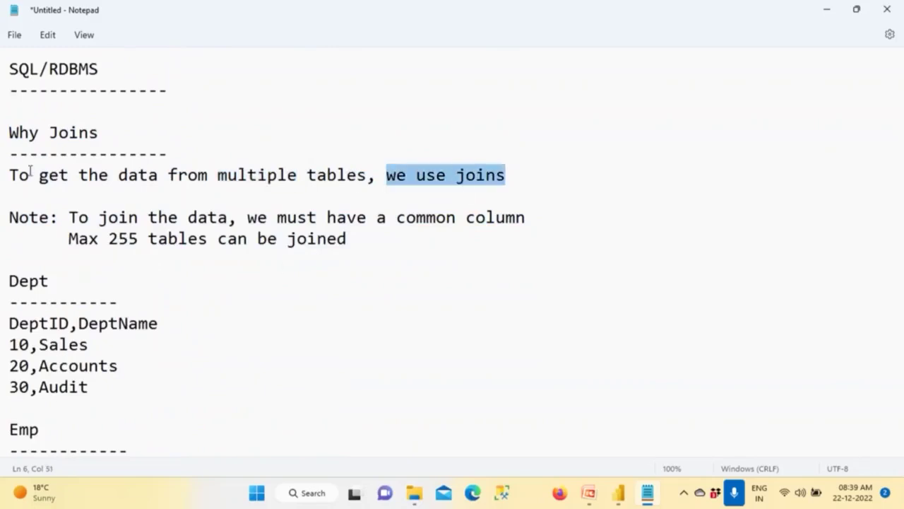
drag(9, 68, 14, 249)
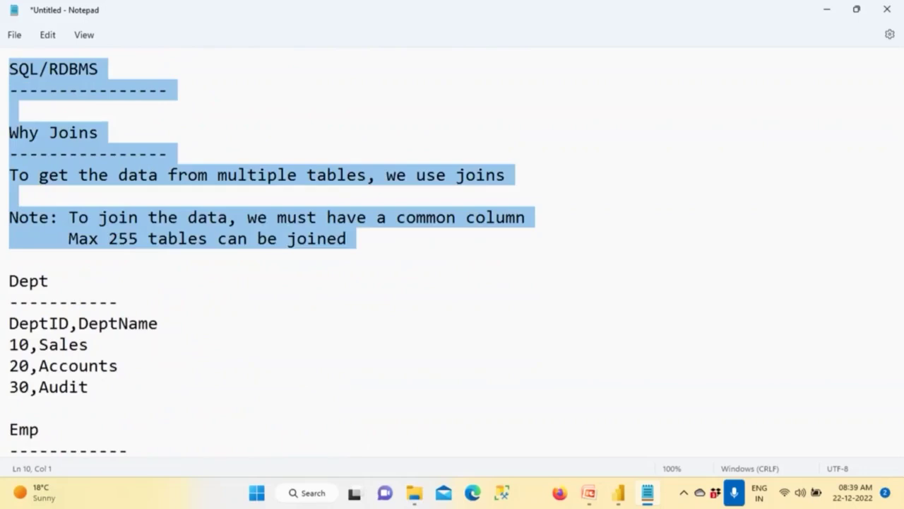
Add the heading "PBI Joins" with a dashed underline below the SQL Join Types list, leaving two blank lines before it.
scroll(452, 247, down, 5)
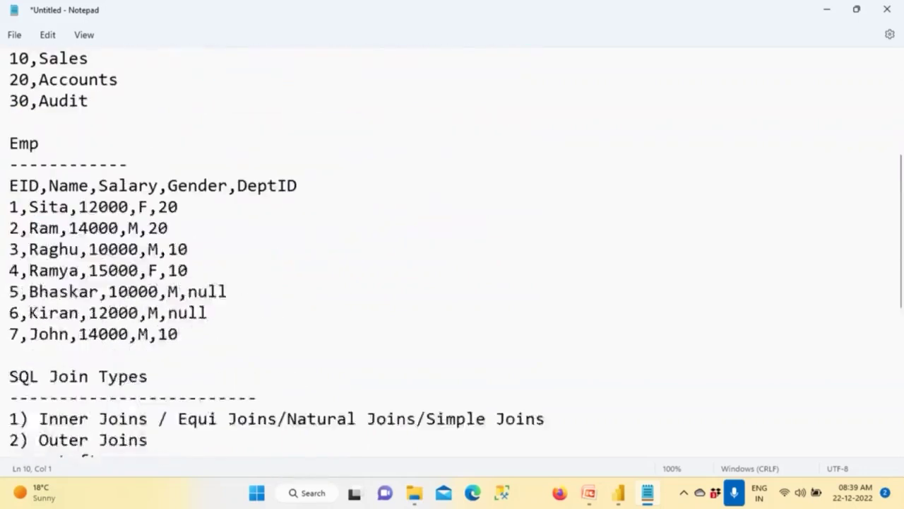
scroll(130, 383, down, 4)
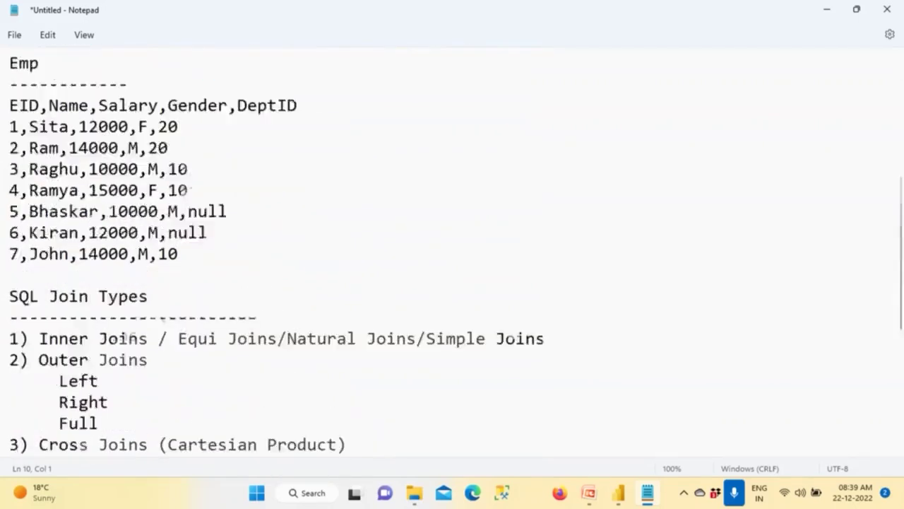
click(173, 296)
key(Return)
key(Return)
key(Return)
text(PBI Joins)
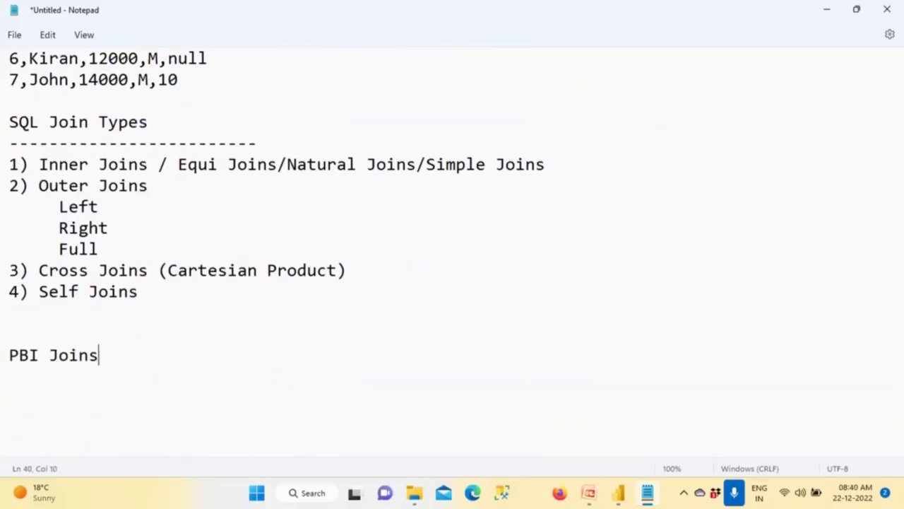
key(Return)
text(----------------)
Copy the Why Joins section with its statement and notes from the SQL/RDBMS part and paste it under the PBI Joins heading.
scroll(254, 222, up, 9)
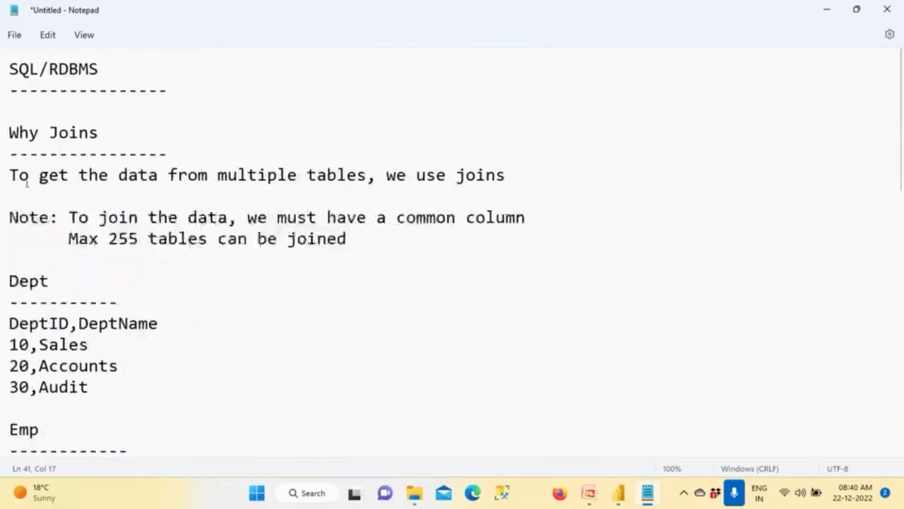
drag(8, 133, 9, 259)
key(ctrl+c)
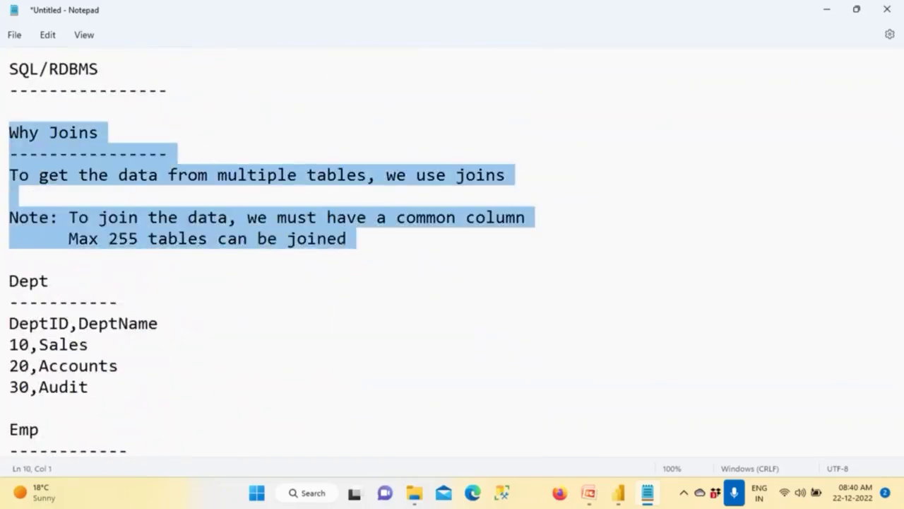
scroll(129, 324, down, 12)
click(21, 191)
key(ctrl+v)
drag(78, 234, 511, 242)
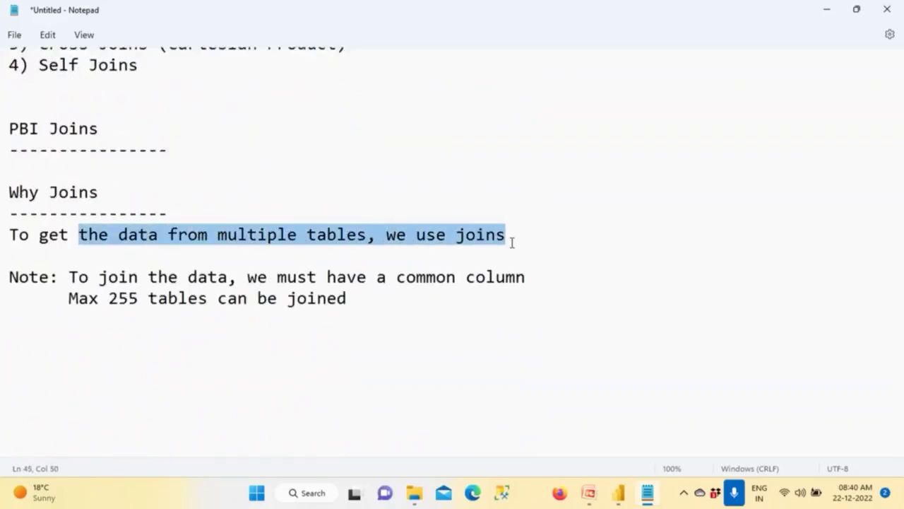
drag(107, 277, 526, 279)
click(464, 319)
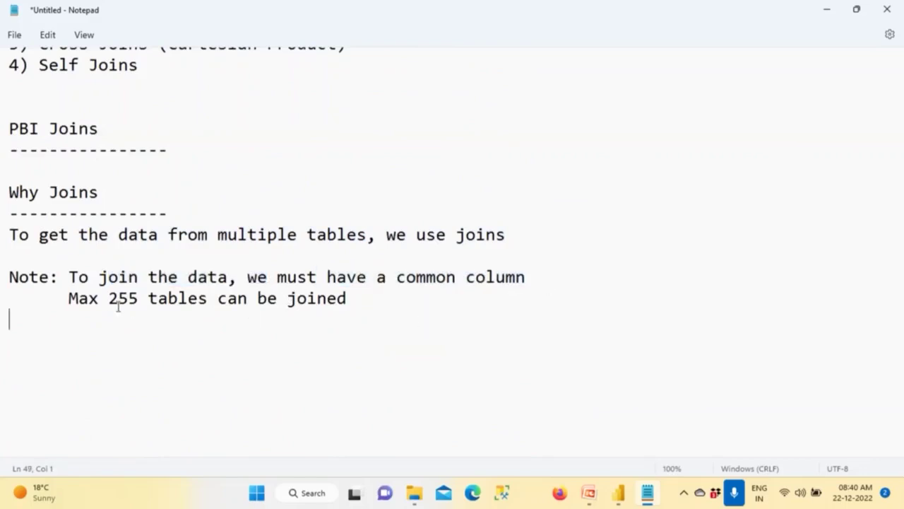
Change the second note in the copied section to "Max 2 tables can be joined in PBI".
drag(109, 298, 141, 298)
key(BackSpace)
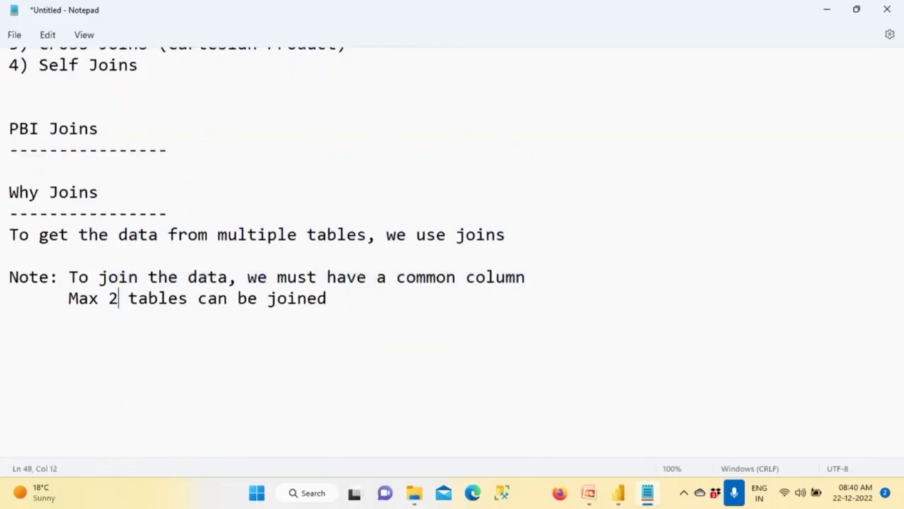
click(372, 299)
text(in PBI)
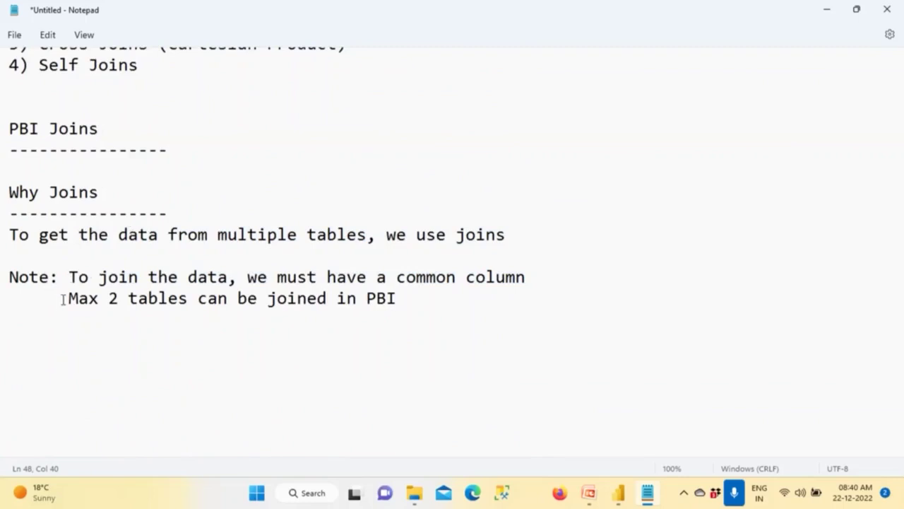
drag(62, 299, 127, 301)
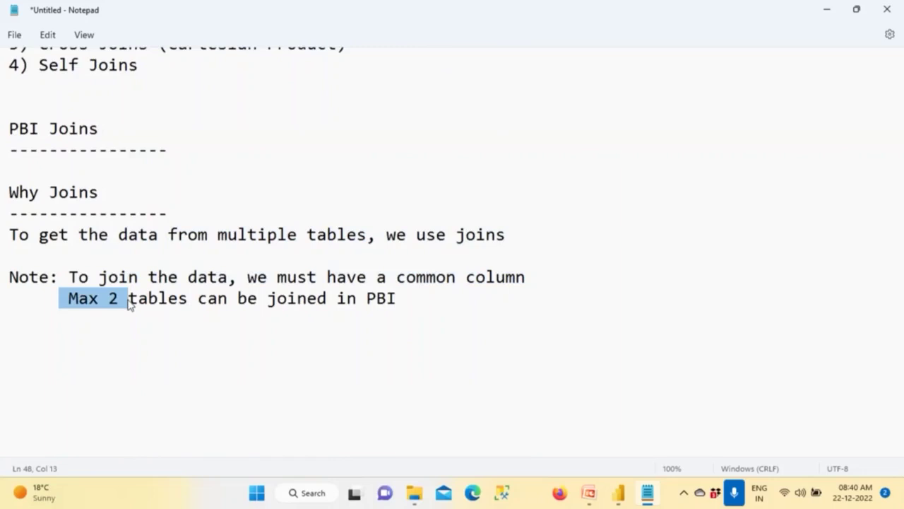
click(98, 348)
Copy the SQL Join Types list below the PBI notes and rename its heading to "PBI Join Types".
scroll(98, 348, up, 5)
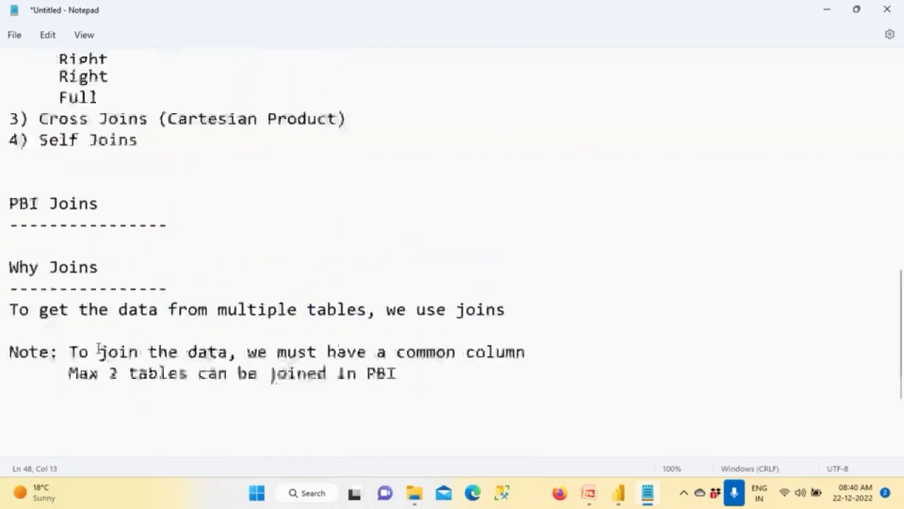
drag(158, 214, 11, 385)
key(ctrl+c)
scroll(12, 389, down, 8)
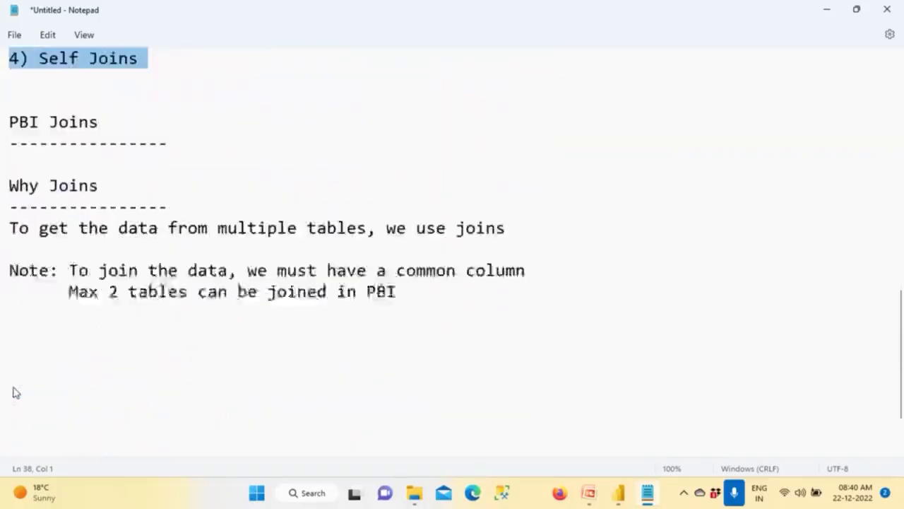
click(39, 232)
key(ctrl+v)
click(38, 233)
double_click(39, 233)
text(PBI)
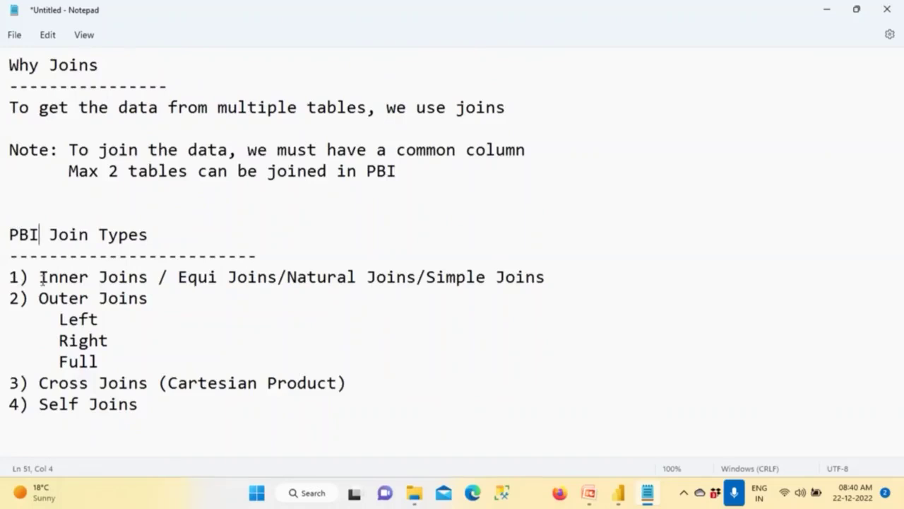
Add "5) Left Anti" and "6) Right Anti" to the PBI Join Types list, separated from Self Joins by a blank line.
drag(40, 278, 175, 290)
click(51, 315)
click(172, 405)
text(5) Left Anti)
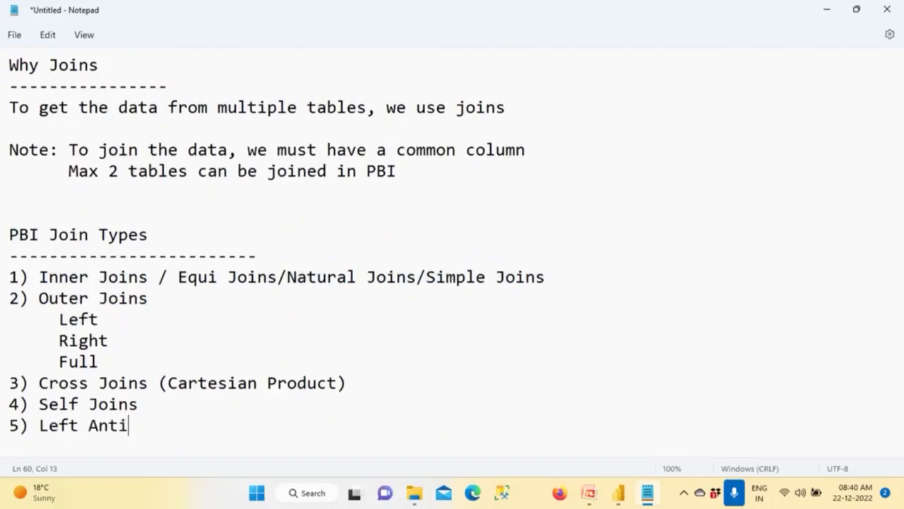
key(Return)
text(6) Right Anti)
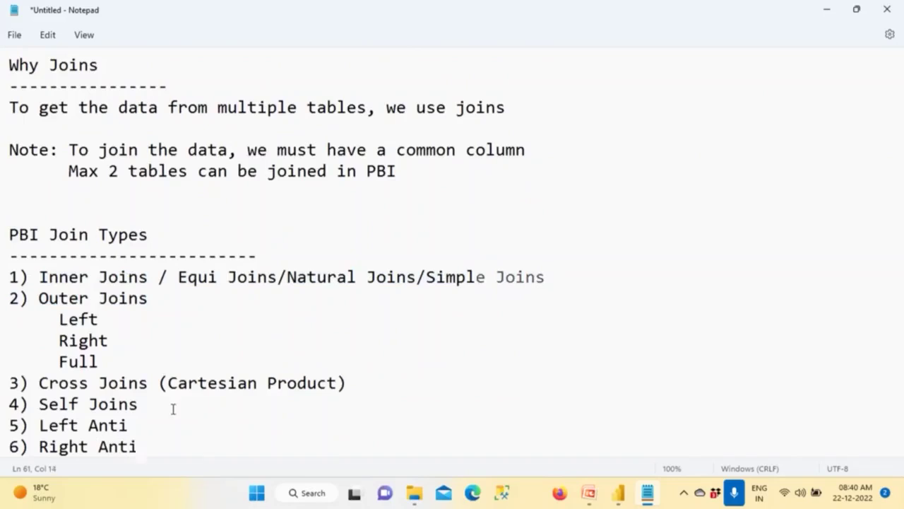
scroll(174, 408, down, 2)
click(151, 284)
key(Return)
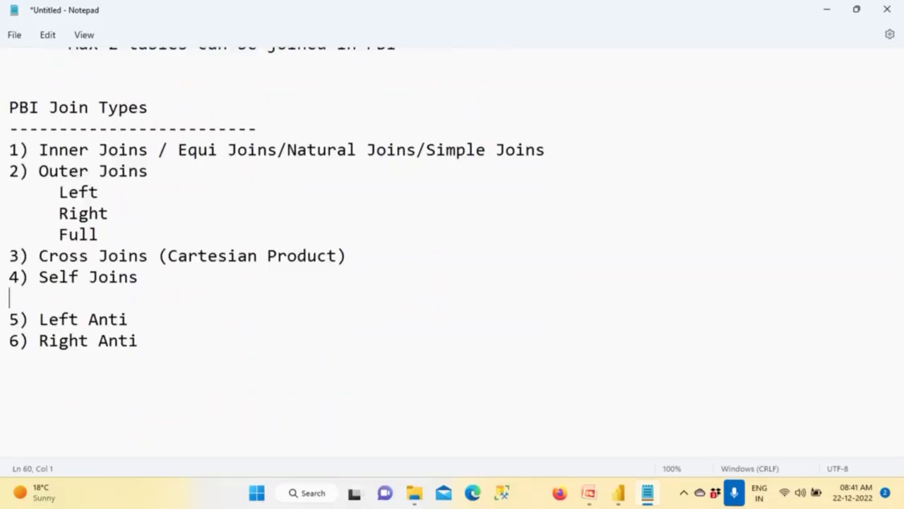
Compare the SQL join types and the SQL limit on joined tables with the corresponding PBI note.
scroll(75, 276, up, 9)
drag(10, 191, 174, 377)
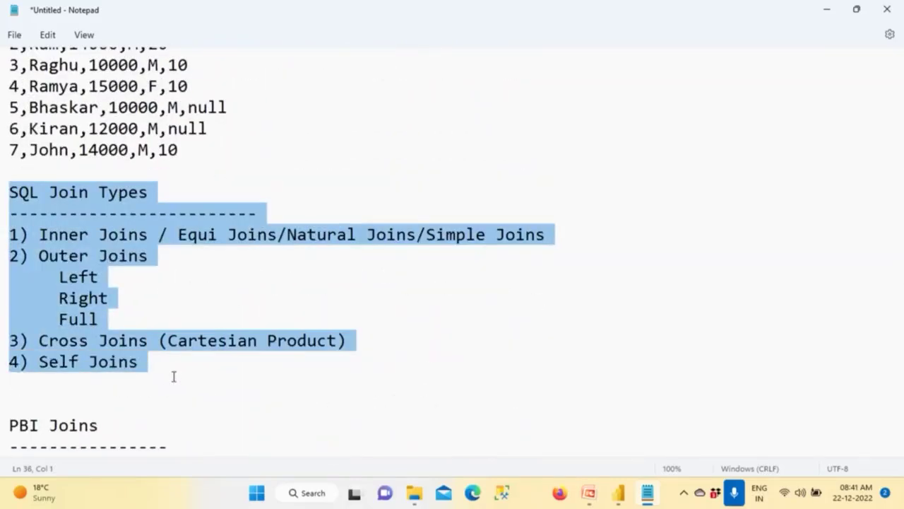
scroll(173, 376, down, 6)
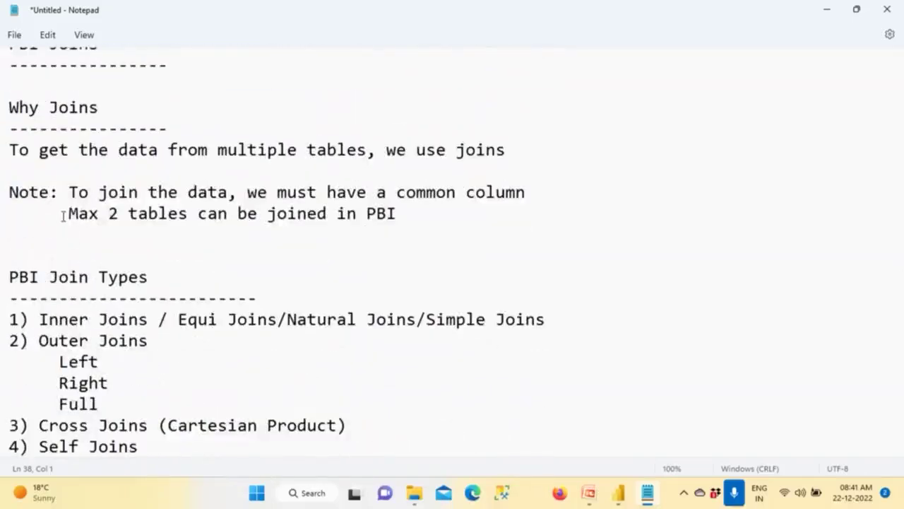
drag(63, 215, 321, 222)
scroll(284, 236, up, 11)
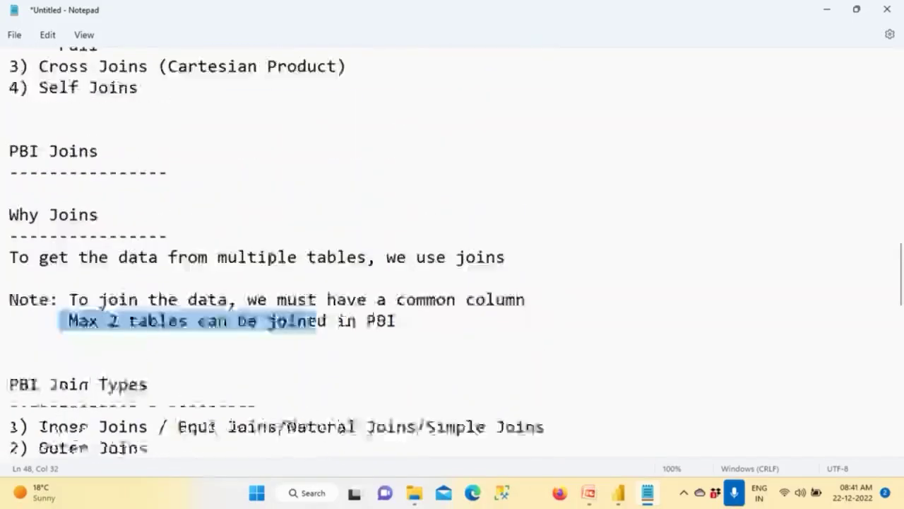
scroll(139, 198, up, 3)
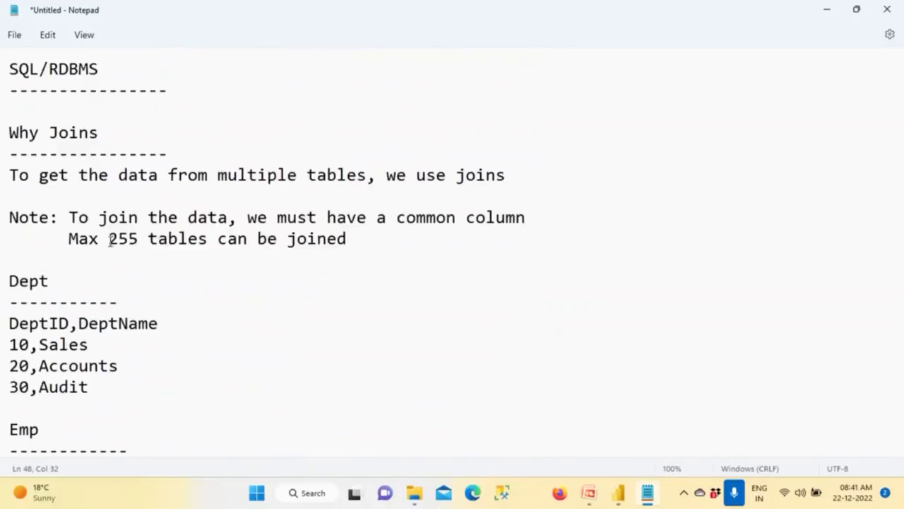
drag(109, 240, 167, 251)
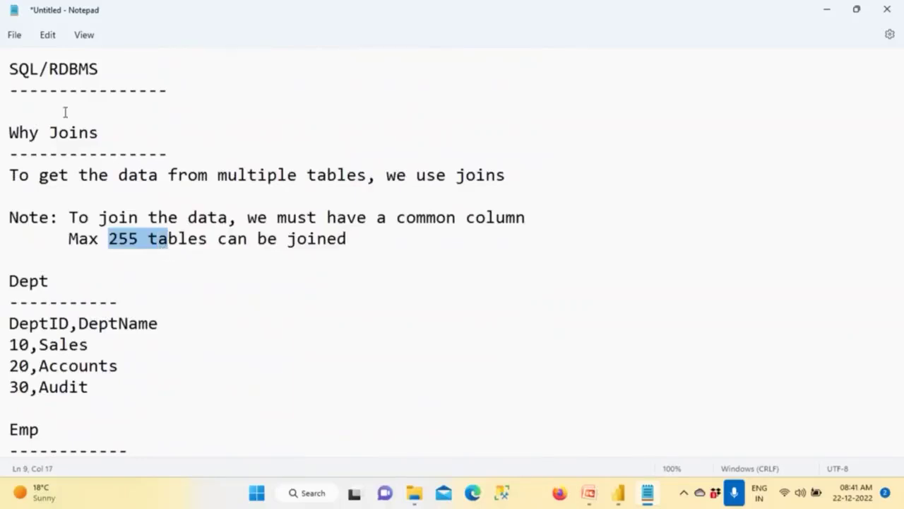
drag(120, 71, 8, 70)
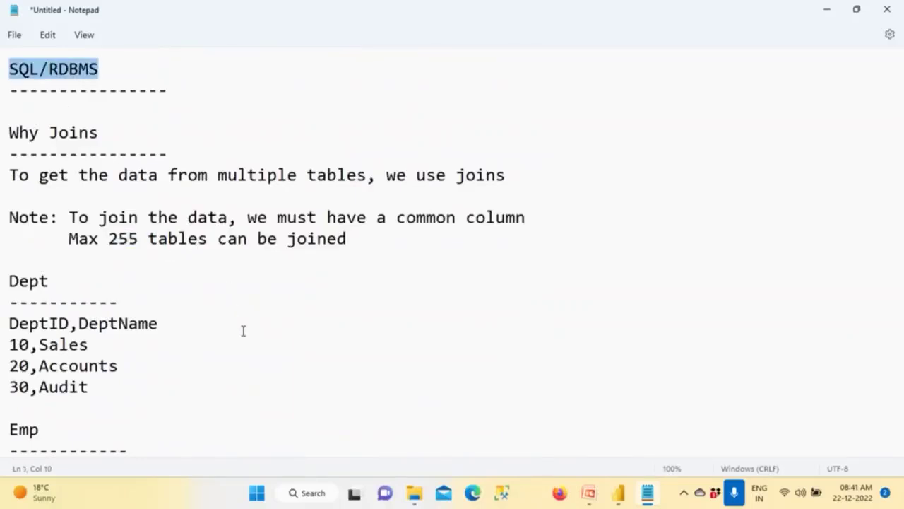
Review the PBI Join Types list, examining the two Anti entries and the Inner Joins entry.
scroll(251, 346, down, 10)
scroll(251, 353, down, 5)
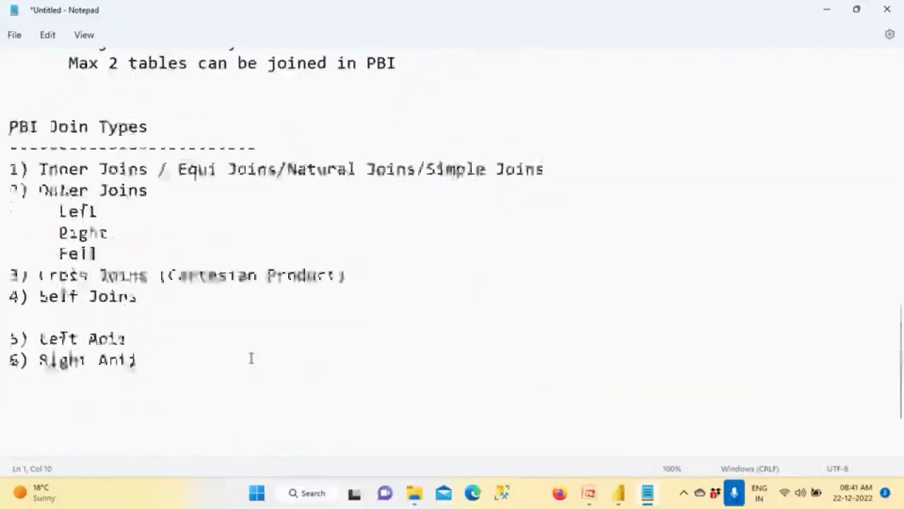
drag(128, 291, 8, 291)
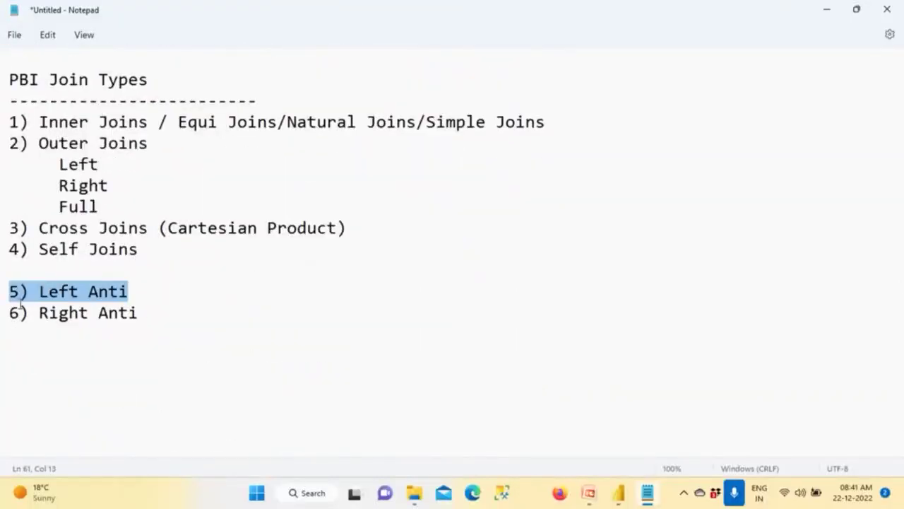
drag(169, 315, 9, 291)
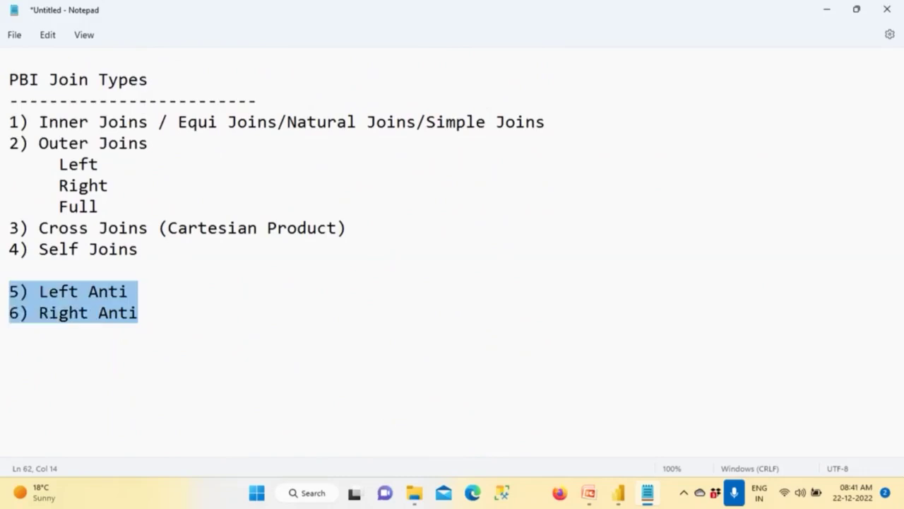
click(75, 349)
click(172, 319)
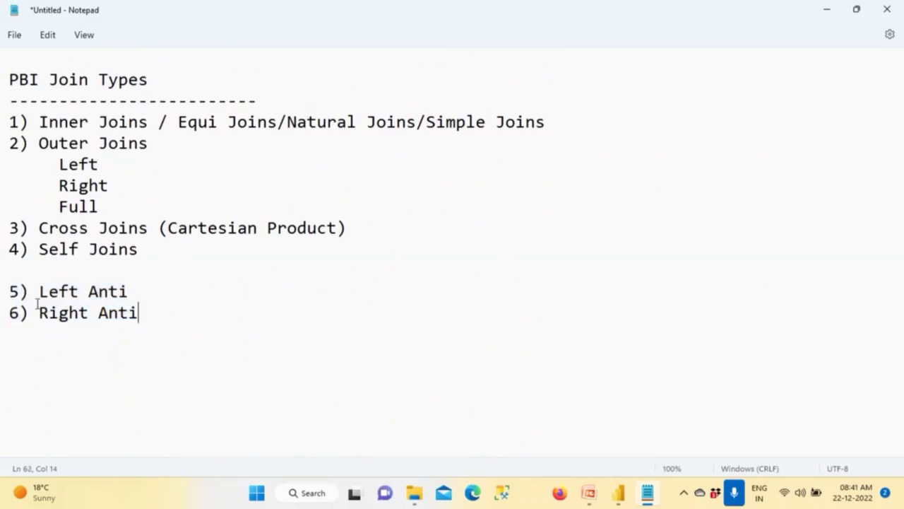
drag(37, 304, 8, 121)
double_click(34, 81)
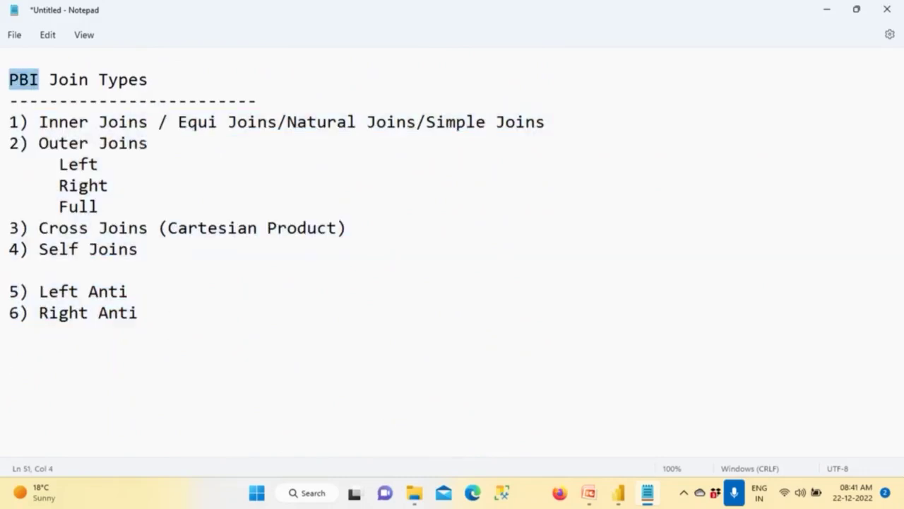
drag(34, 120, 150, 121)
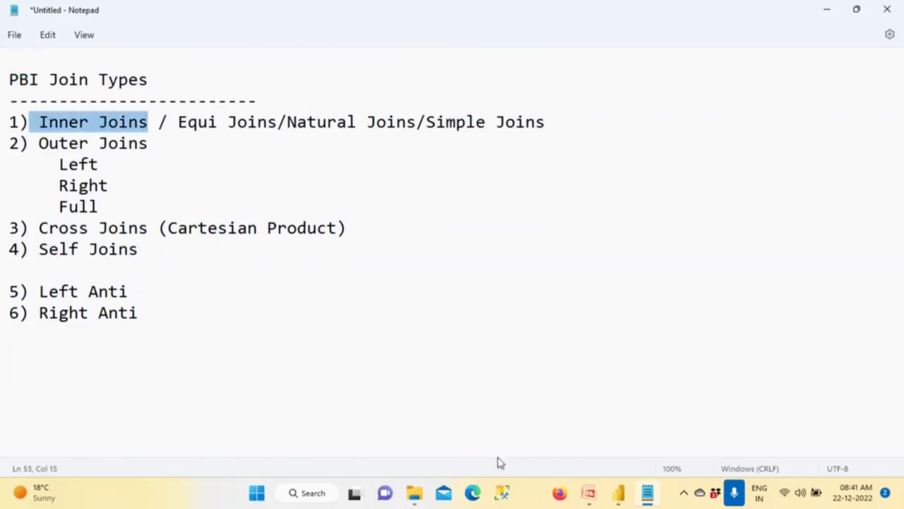
Switch to the Power Query Editor and inspect the Dept and Emp queries, checking Emp's columns for the common DeptID column.
click(623, 498)
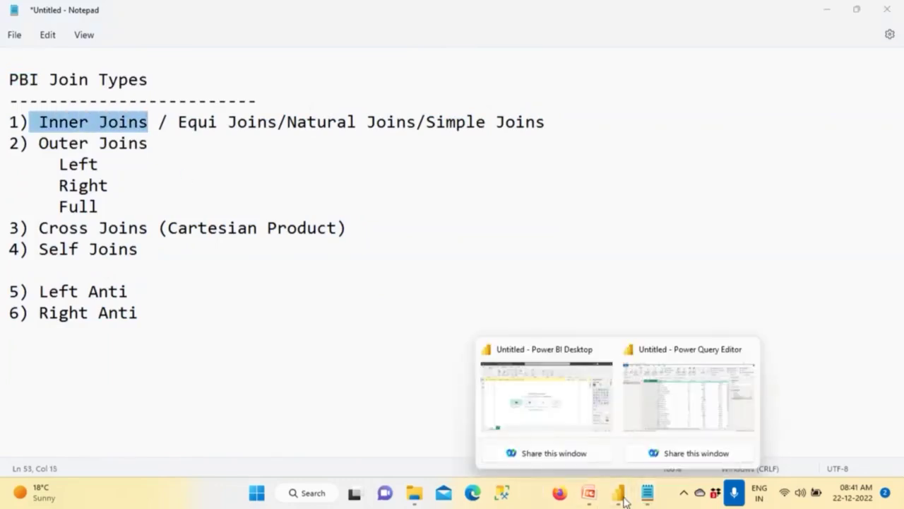
click(655, 407)
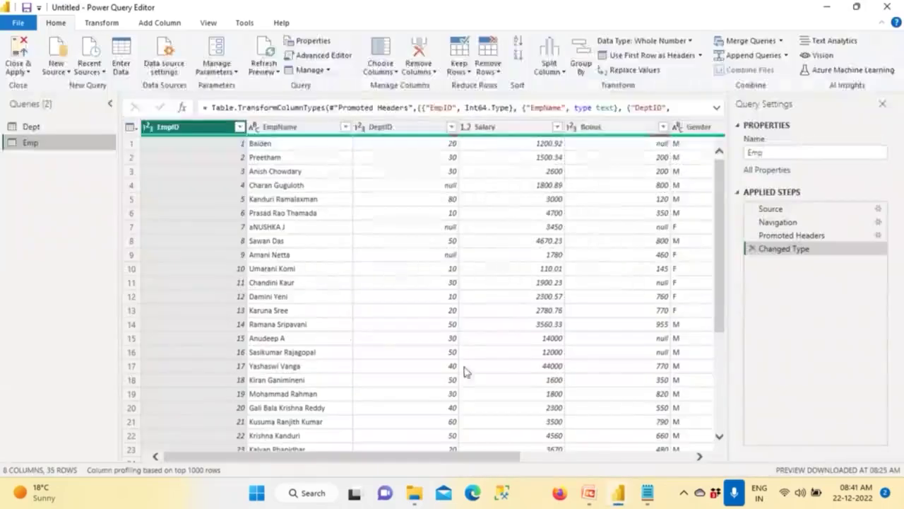
click(30, 128)
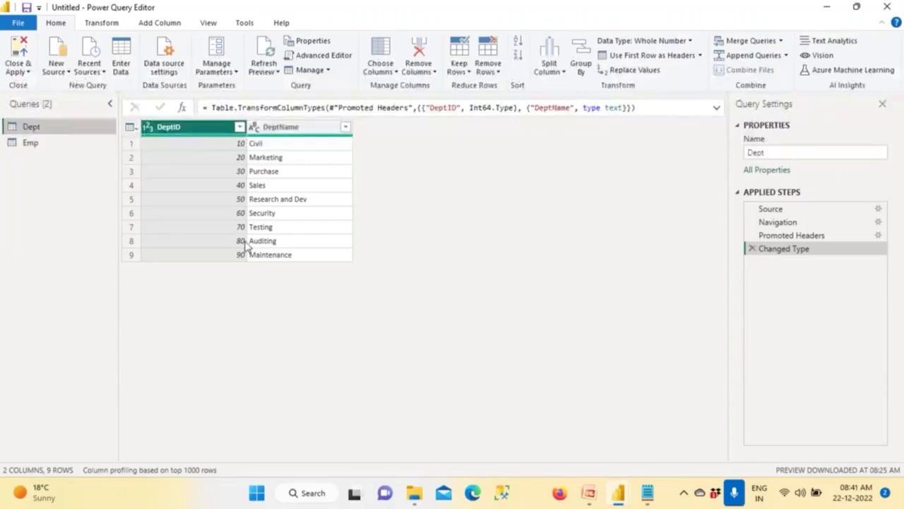
click(39, 146)
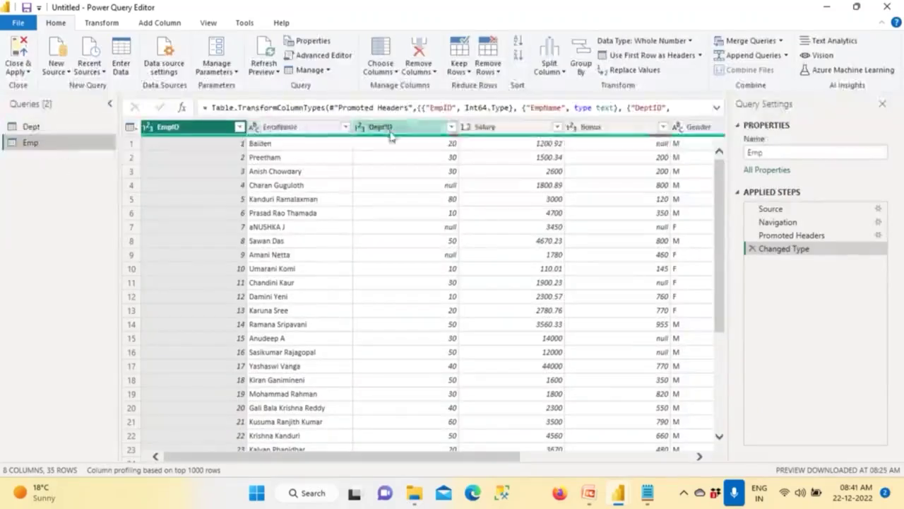
click(390, 131)
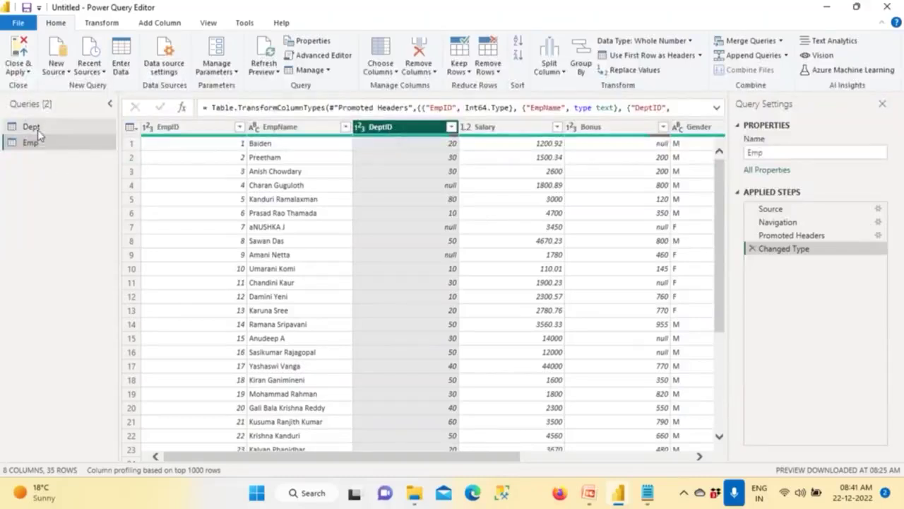
click(212, 129)
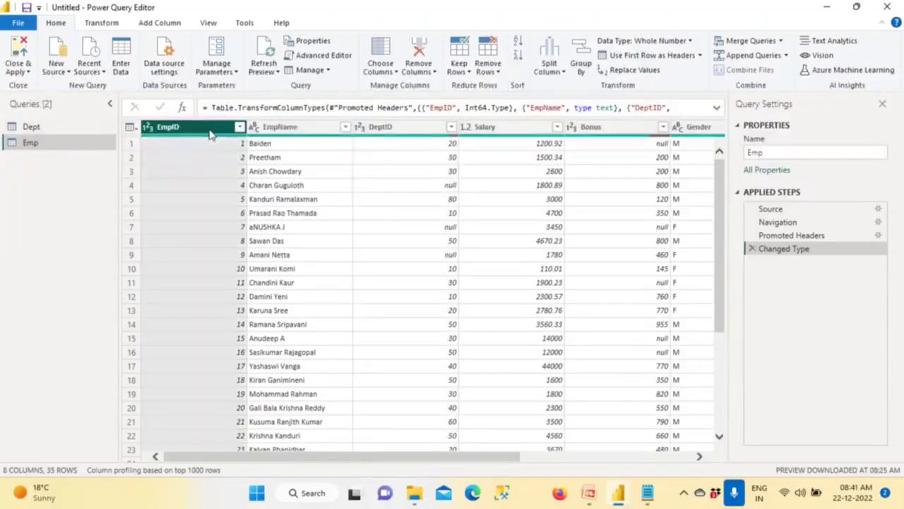
click(281, 127)
click(382, 131)
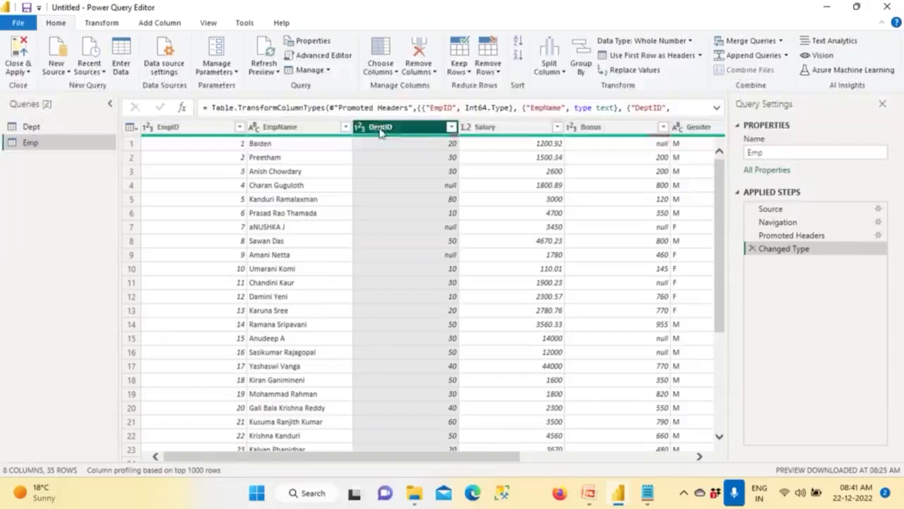
Inspect the remaining columns of the Emp query, from Salary and Bonus through Gender, City and DOJ.
click(478, 133)
click(609, 134)
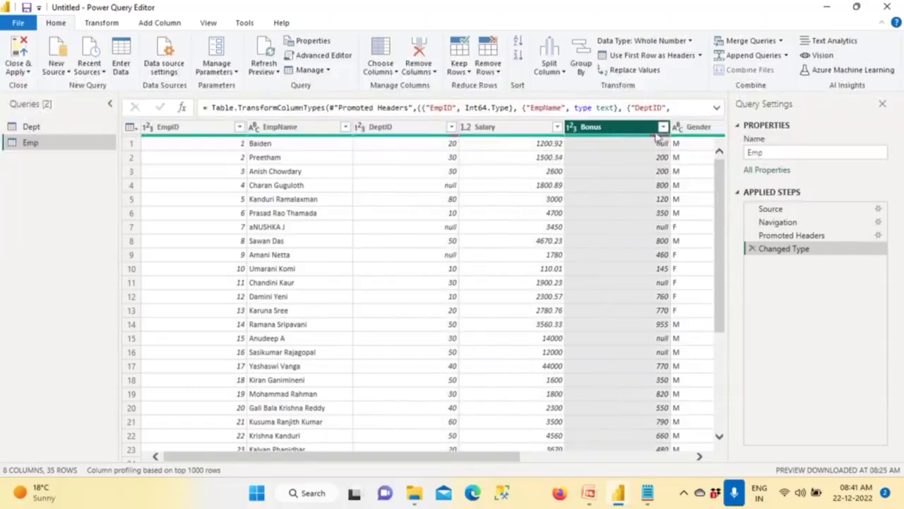
click(699, 134)
drag(551, 456, 653, 456)
click(593, 129)
click(677, 129)
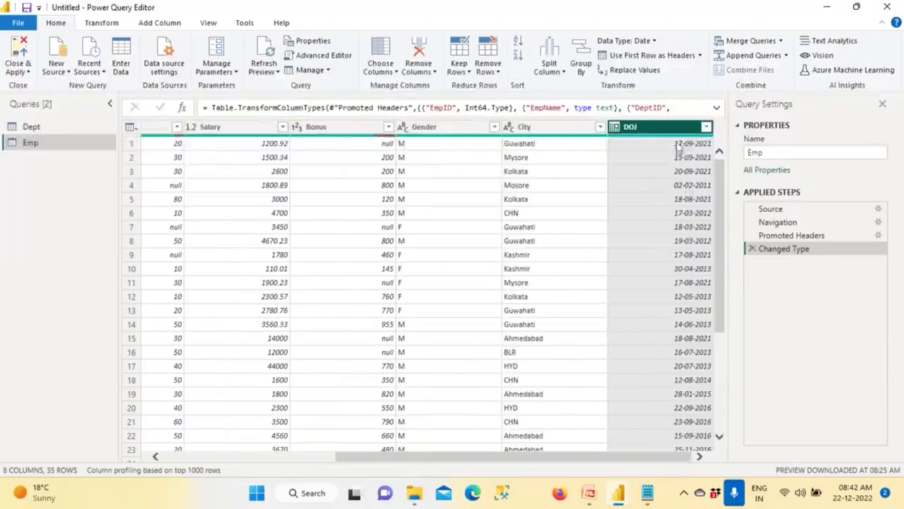
drag(570, 456, 293, 442)
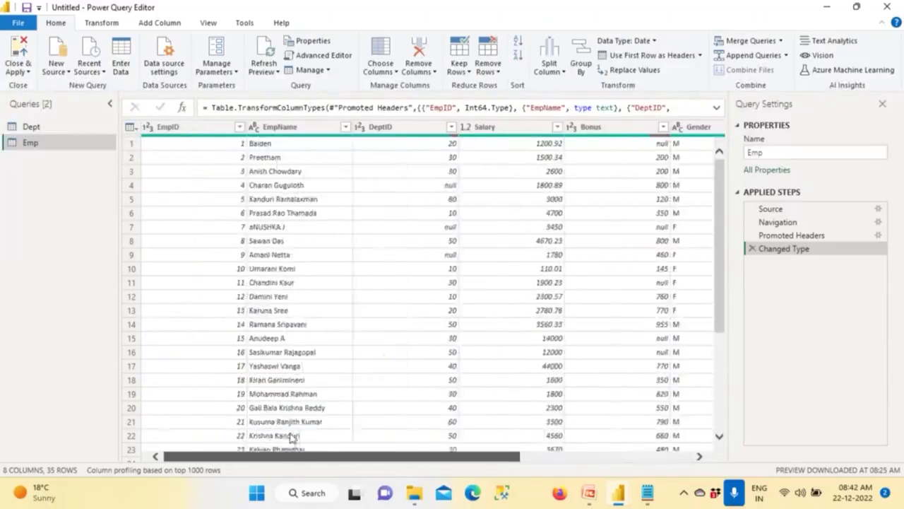
Filter the Emp query's DeptID column to show only the rows with null values.
click(451, 127)
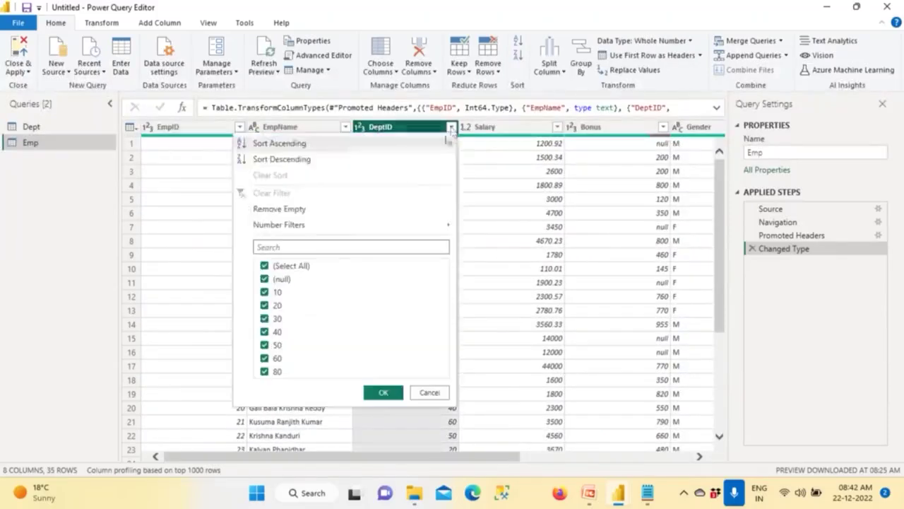
click(264, 265)
click(265, 279)
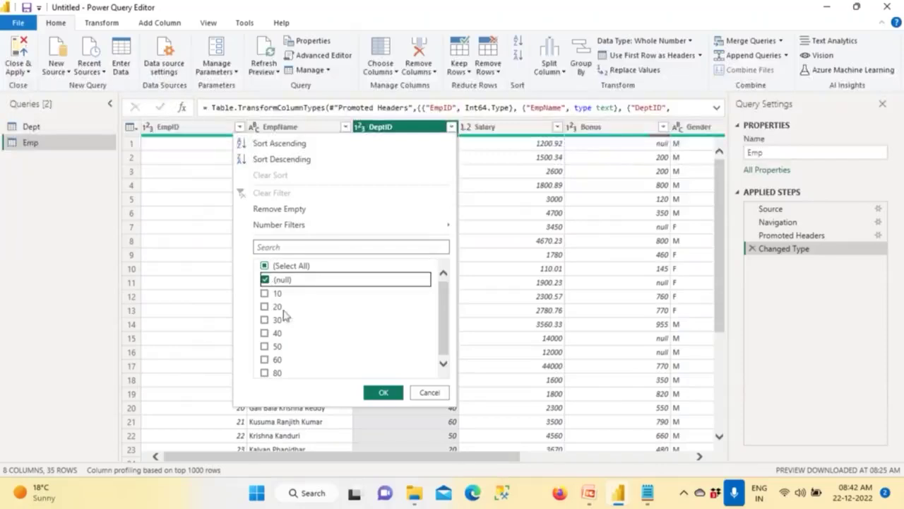
click(382, 393)
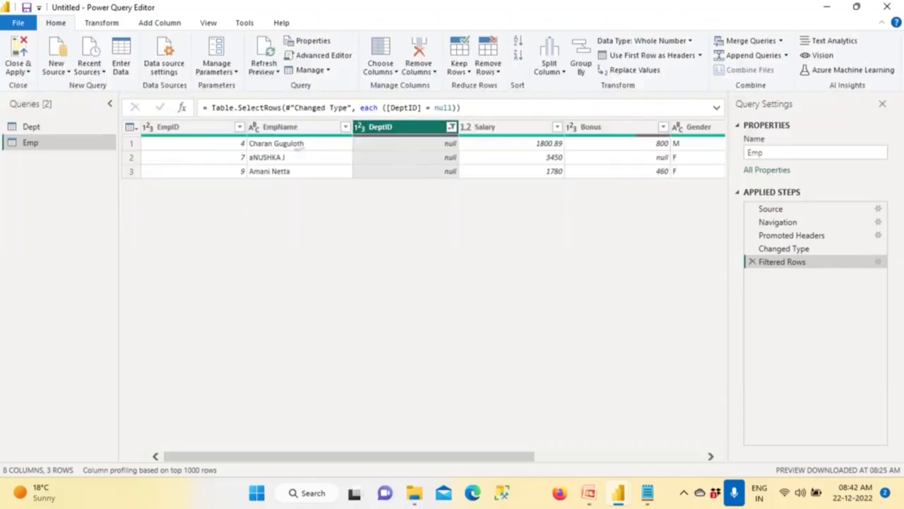
Check the DeptID values in the Dept query, and reselect all values in the Emp query's DeptID filter list.
click(31, 128)
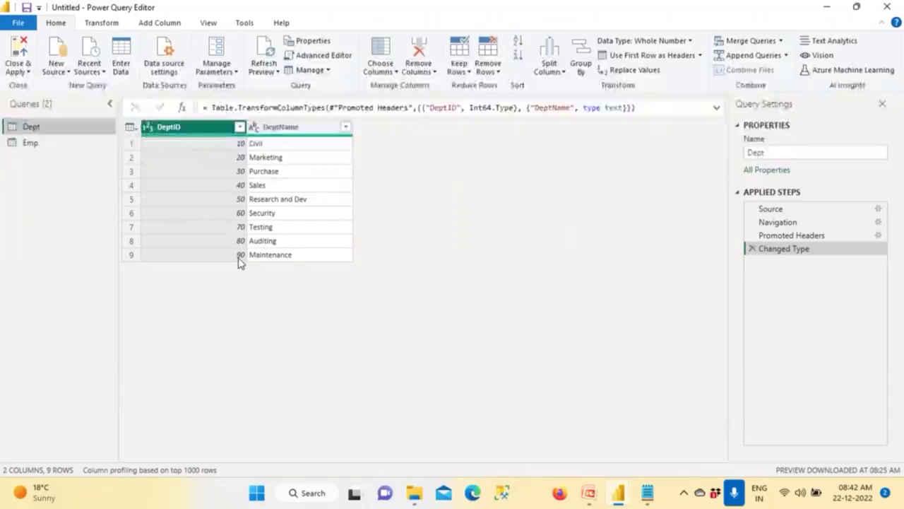
click(29, 142)
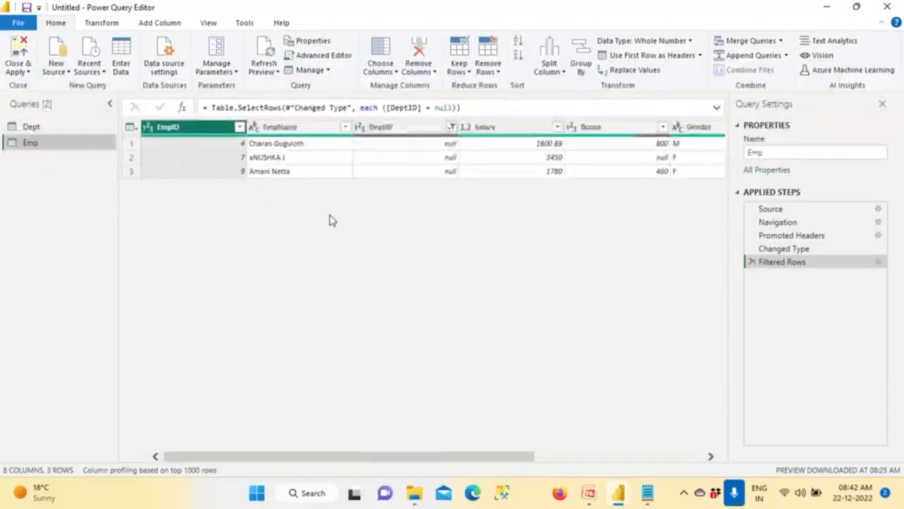
click(452, 127)
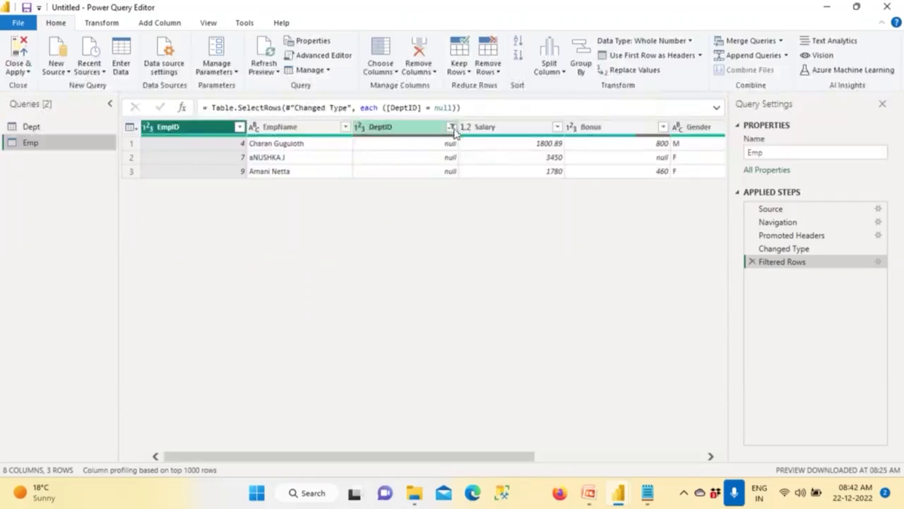
click(265, 266)
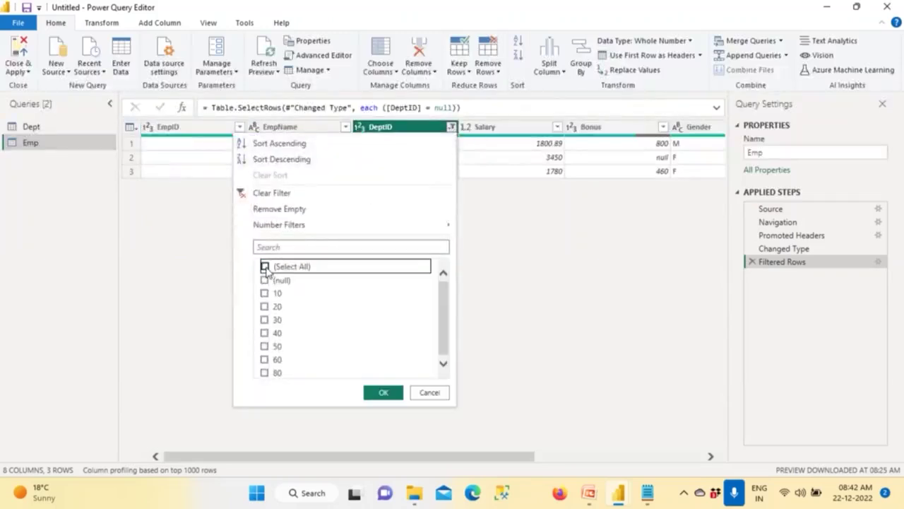
click(265, 266)
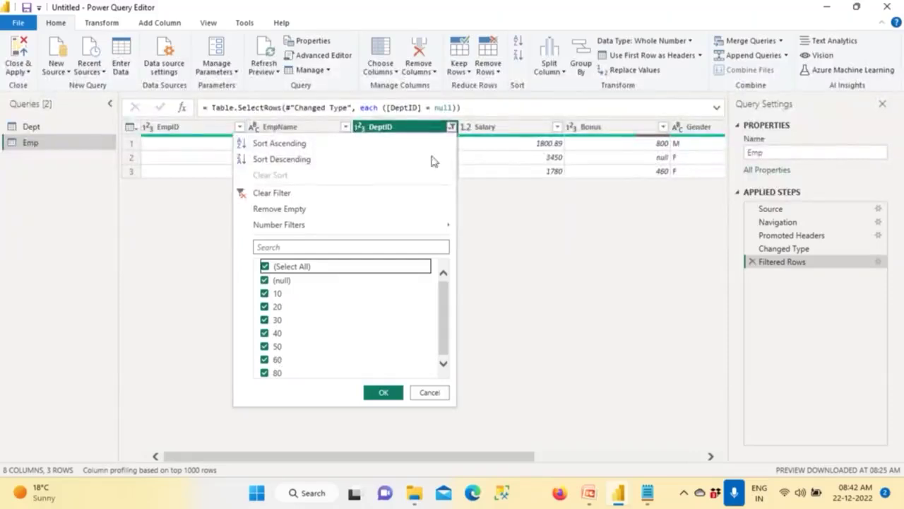
Annotate the screen beside the DeptID filter list with 70 and 90, circle both numbers, and write "No Emp".
mouse_move(428, 311)
mouse_down()
mouse_move(455, 331)
mouse_move(468, 295)
mouse_move(479, 300)
mouse_up()
click(480, 355)
drag(472, 353, 491, 404)
mouse_move(516, 353)
mouse_down()
mouse_move(500, 370)
mouse_move(507, 346)
mouse_up()
drag(496, 300, 548, 279)
drag(535, 365, 573, 347)
drag(302, 262, 301, 417)
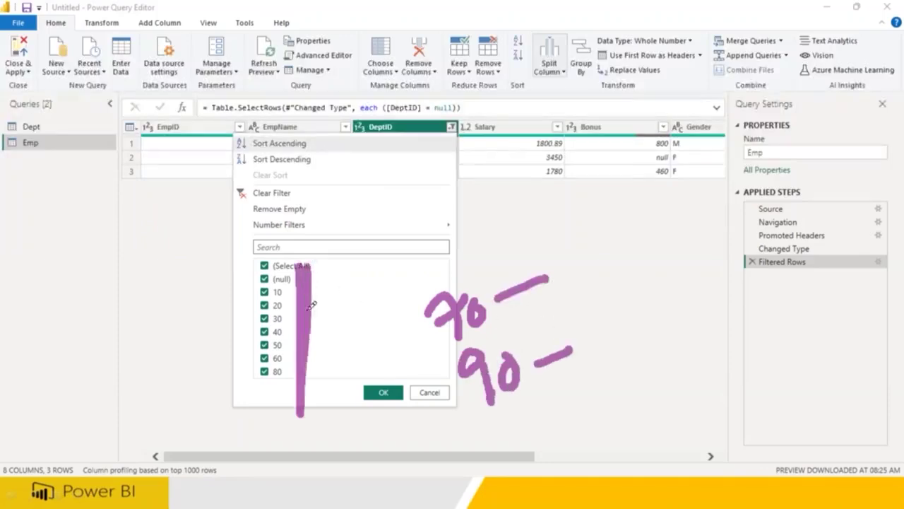
mouse_move(503, 245)
mouse_down()
mouse_move(399, 382)
mouse_move(556, 387)
mouse_move(524, 246)
mouse_move(510, 255)
mouse_up()
mouse_move(631, 311)
mouse_down()
mouse_move(650, 303)
mouse_move(658, 265)
mouse_move(688, 272)
mouse_up()
mouse_move(770, 244)
mouse_down()
mouse_move(754, 261)
mouse_move(818, 283)
mouse_move(851, 265)
mouse_move(840, 277)
mouse_up()
drag(686, 342, 769, 332)
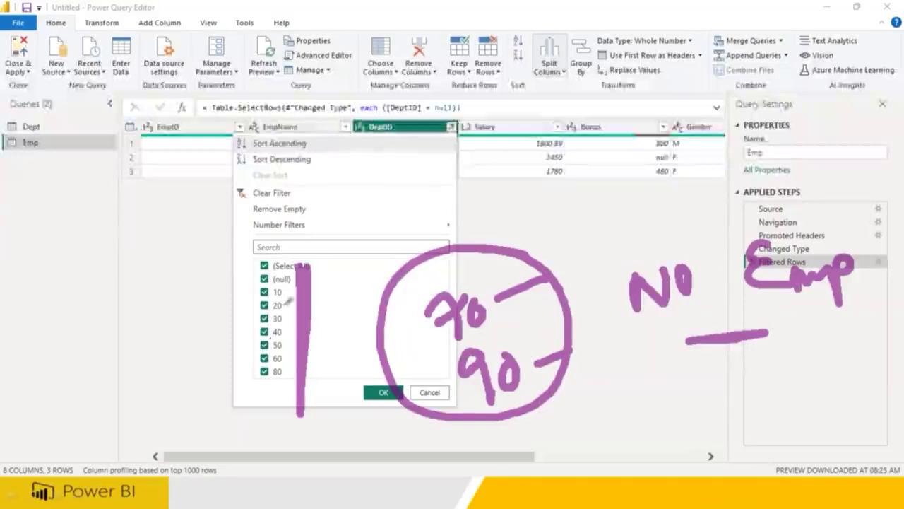
Mark the department numbers in the DeptID filter list with pen strokes and draw a second circle around 70 and 90.
mouse_move(290, 314)
mouse_down()
mouse_move(297, 288)
mouse_move(284, 345)
mouse_move(297, 332)
mouse_move(296, 356)
mouse_up()
drag(378, 346, 402, 358)
drag(295, 375, 286, 359)
drag(433, 373, 450, 391)
drag(451, 375, 434, 392)
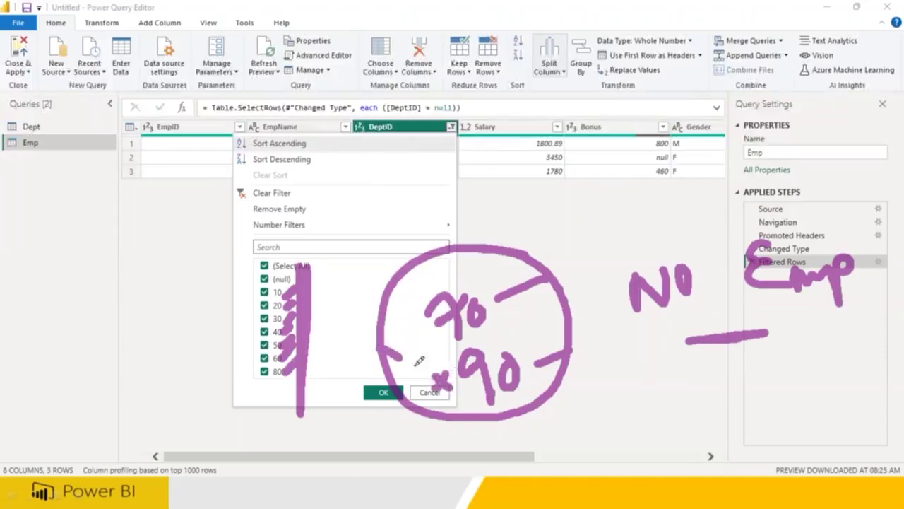
drag(402, 337, 417, 347)
mouse_move(495, 276)
mouse_down()
mouse_move(393, 332)
mouse_move(483, 407)
mouse_up()
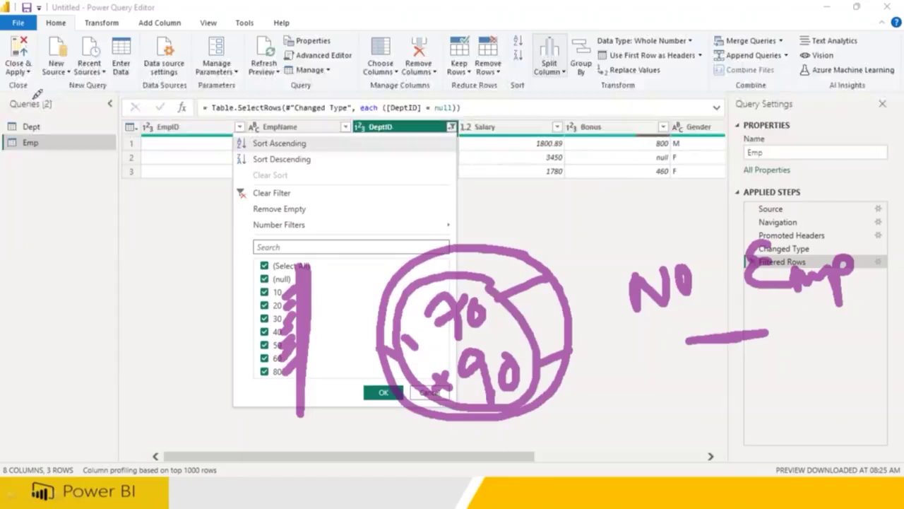
Clear the pen marks, apply Emp's DeptID filter with all values selected, and open the Dept query.
key(Escape)
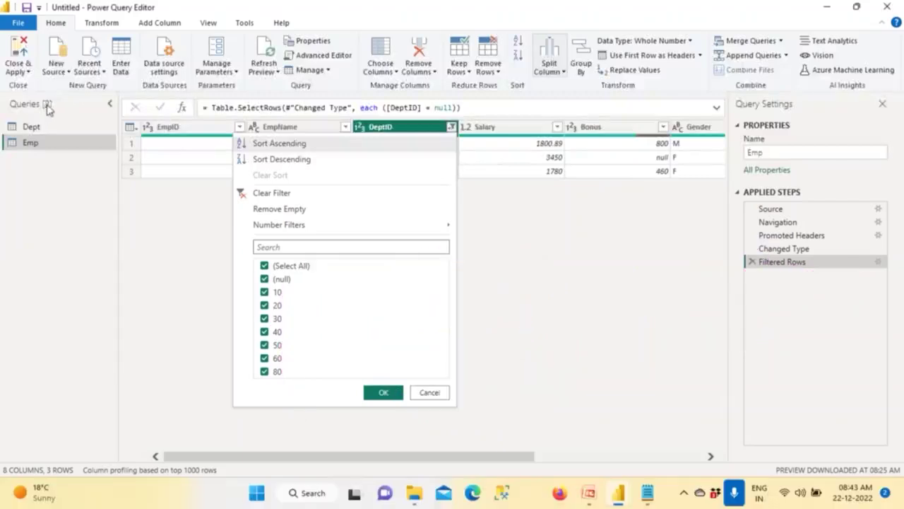
click(378, 392)
click(31, 126)
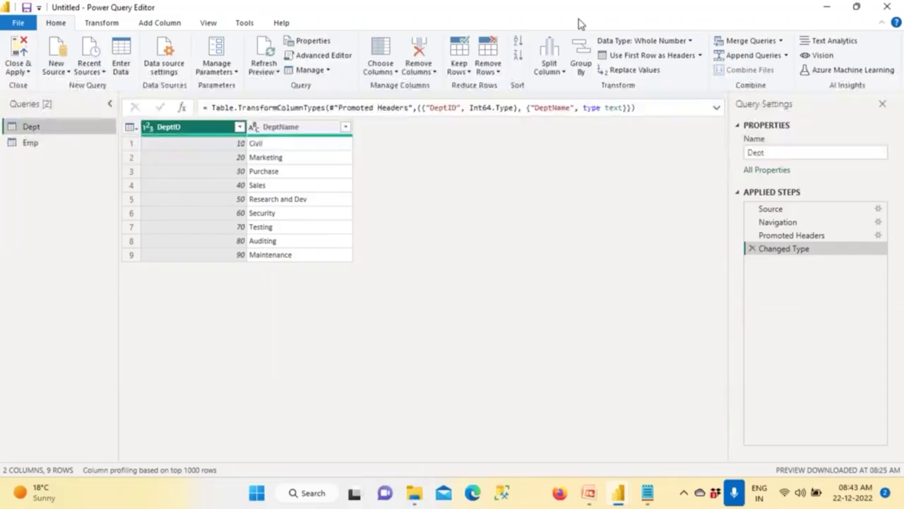
Mark DeptIDs 70 and 90 in the Dept query with the annotation pen, clear the marks, and return to the Emp query.
drag(216, 231, 253, 230)
drag(221, 262, 253, 262)
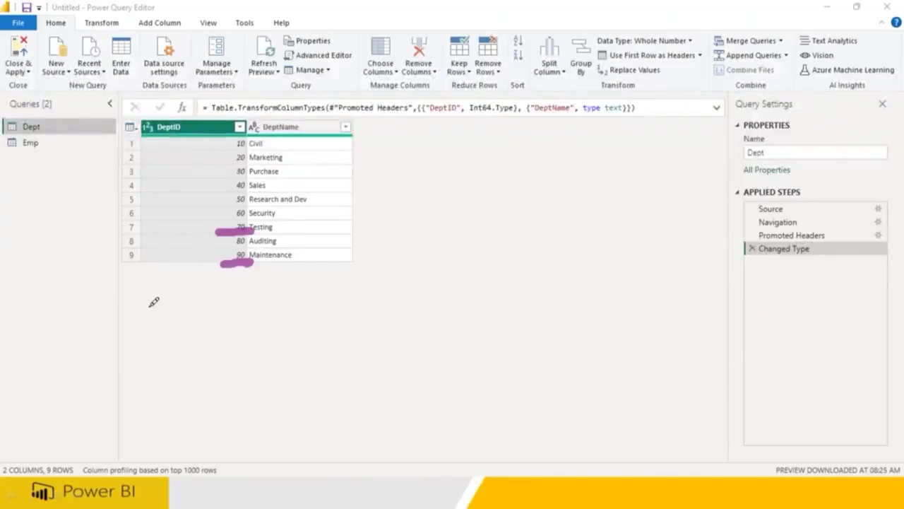
mouse_move(244, 221)
mouse_down()
mouse_move(220, 231)
mouse_move(242, 241)
mouse_move(231, 254)
mouse_move(248, 272)
mouse_up()
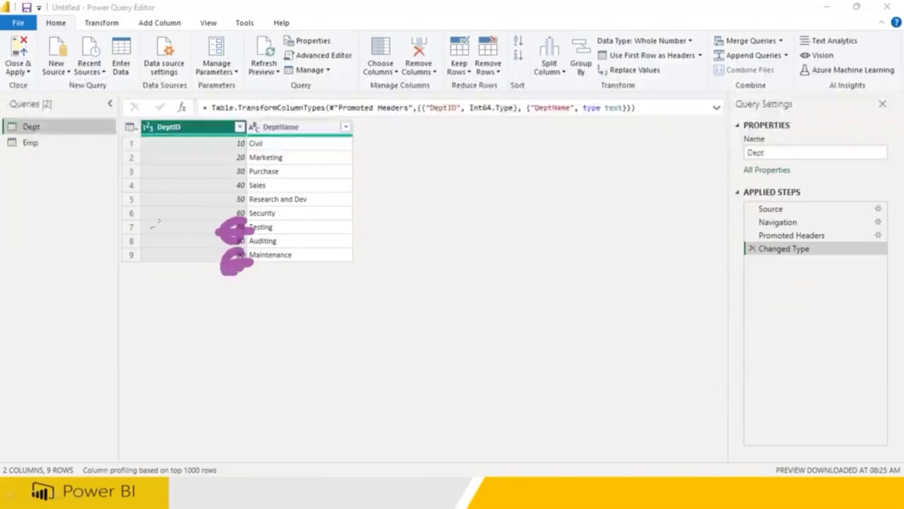
key(alt+Tab)
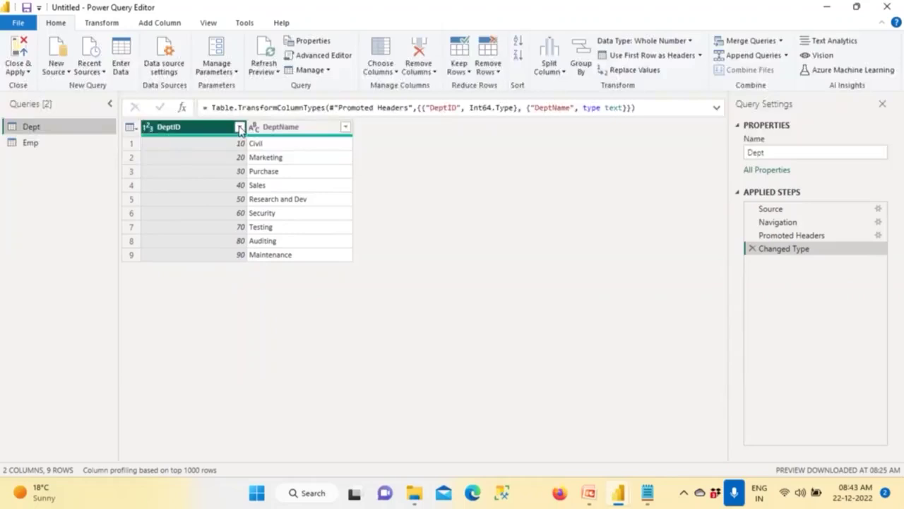
click(34, 145)
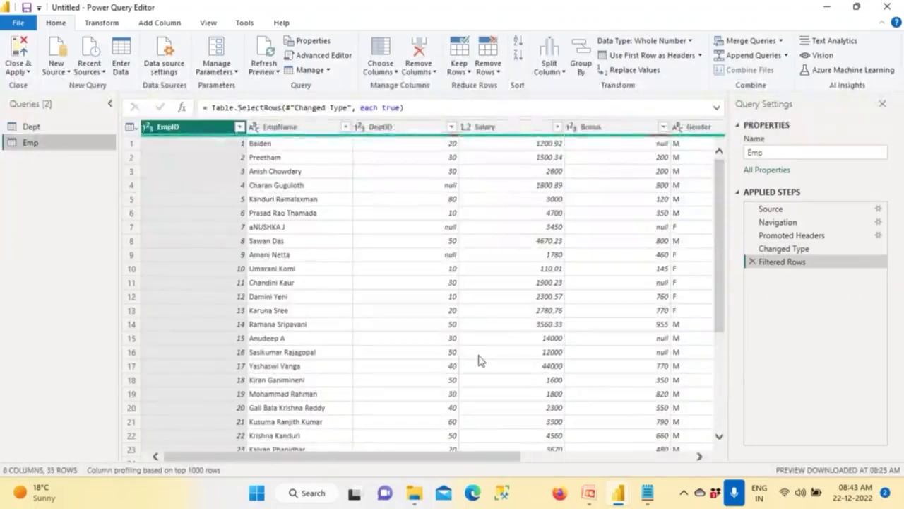
Open Paint and draw two tall ovals side by side near the left edge of the blank canvas.
key(super)
text(paint)
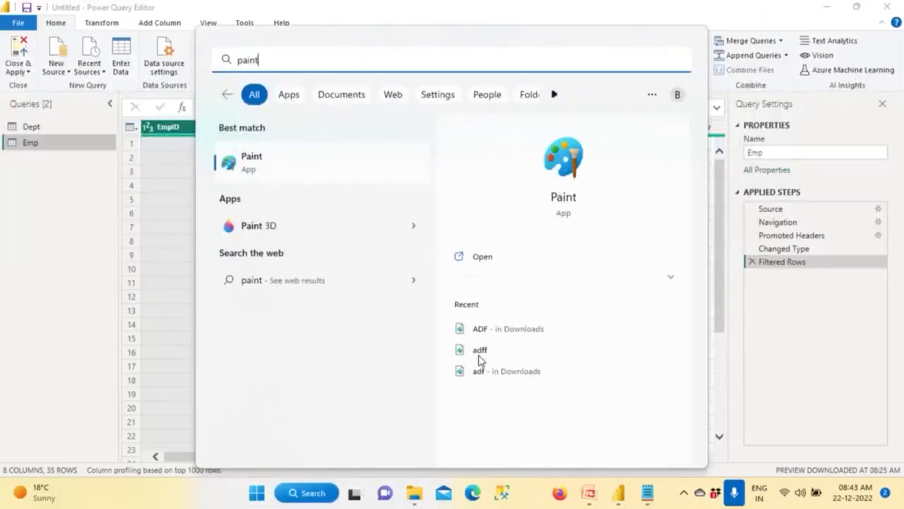
click(278, 164)
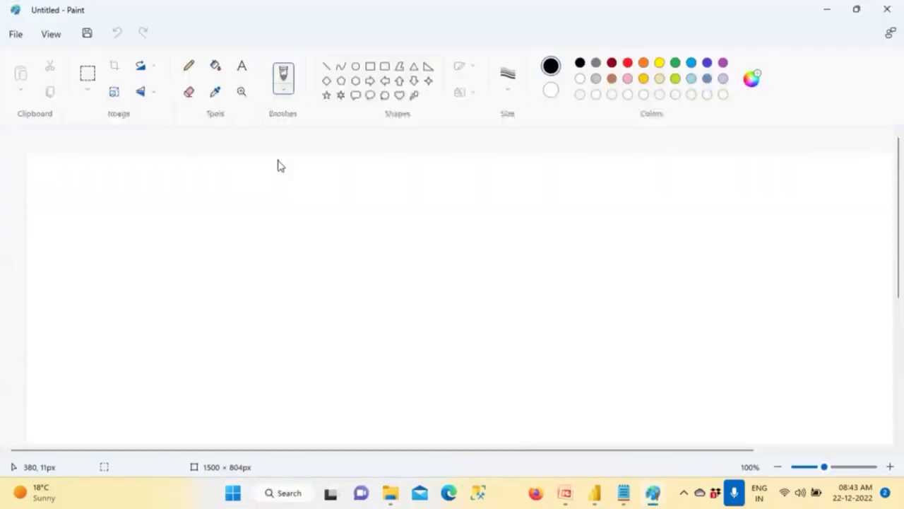
click(355, 64)
drag(77, 172, 152, 360)
drag(173, 177, 254, 354)
Label the first oval "A" and the second oval "B" with text placed beneath each one.
click(241, 66)
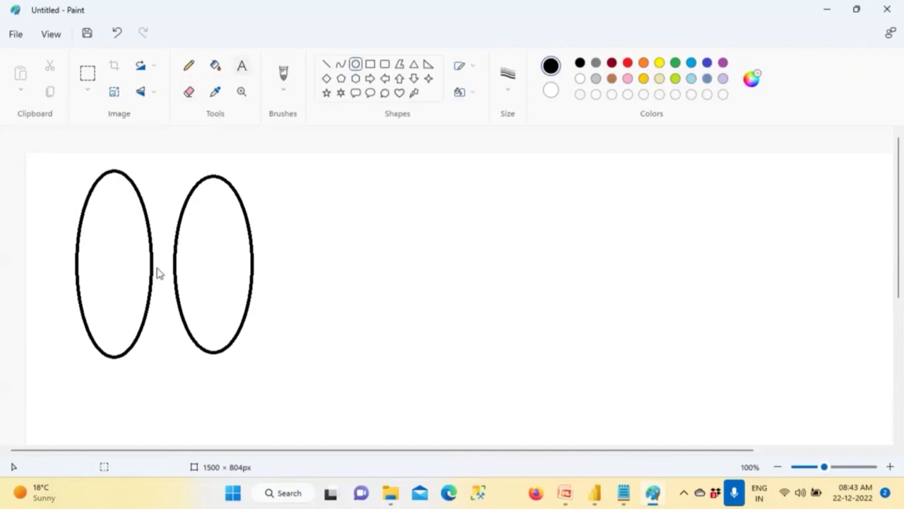
click(112, 369)
text(A)
click(252, 358)
click(209, 367)
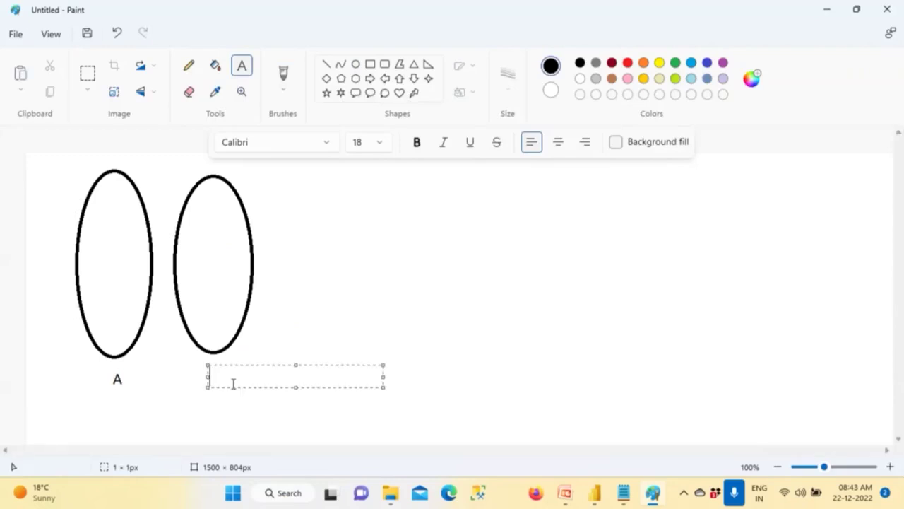
text(B)
click(339, 275)
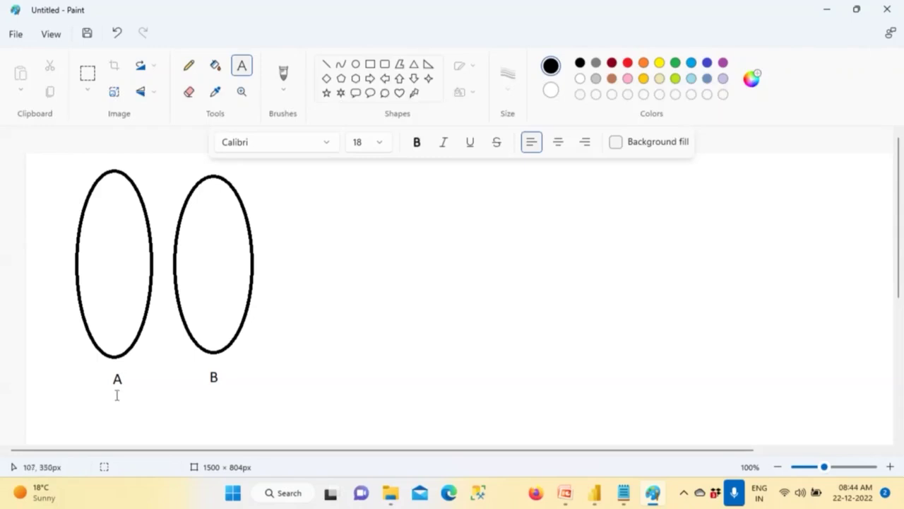
List the values 1, 2, 3, 4, 5 and NULL on separate lines inside oval A.
click(104, 197)
text(1)
key(Return)
text(2)
key(Return)
text(3)
key(Return)
text(4)
key(Return)
text(5)
key(Return)
text(NULL)
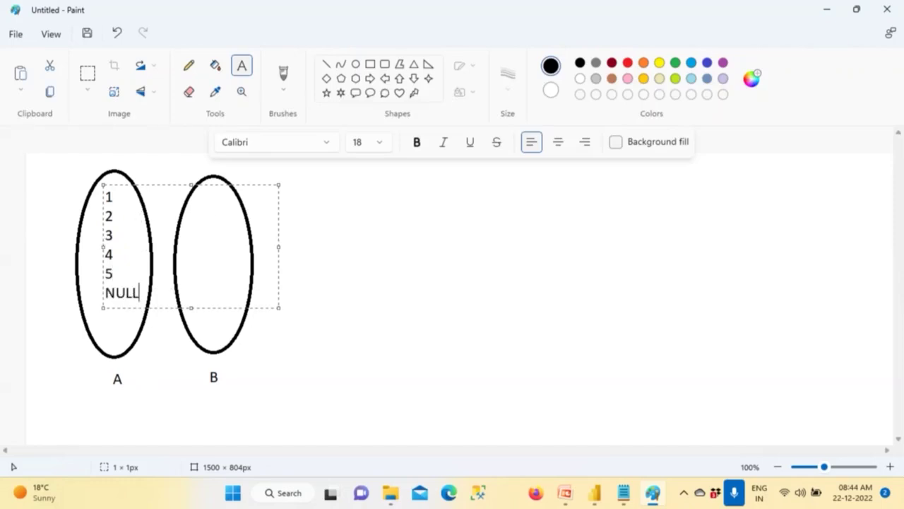
click(228, 212)
List 1, 2, 3, 3, 6, 7, NULL and NULL on separate lines inside oval B, extending the text box slightly left to fit.
click(204, 188)
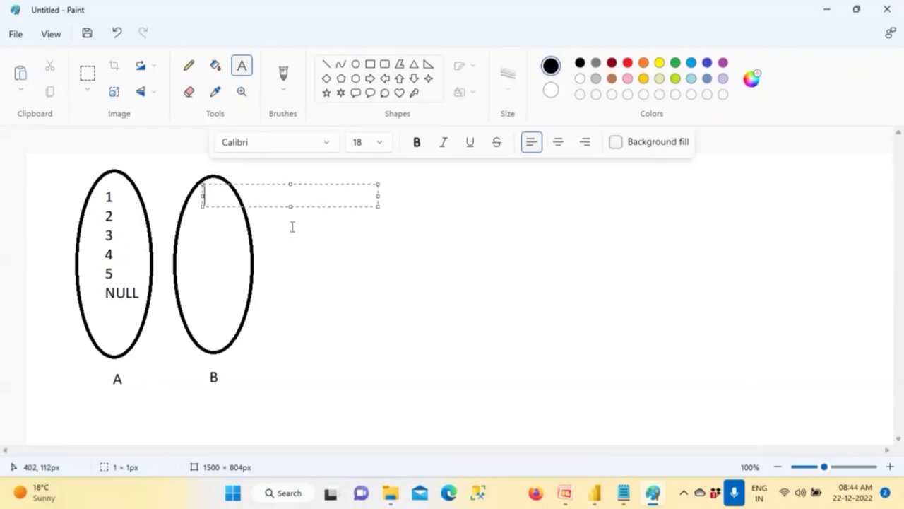
text(1)
key(Return)
text(2)
key(Return)
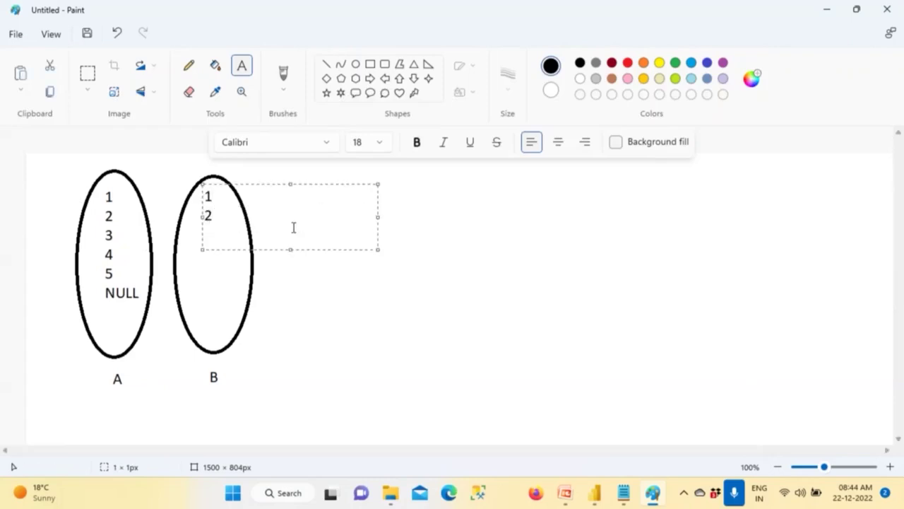
text(3)
key(Return)
text(3)
key(Return)
text(6)
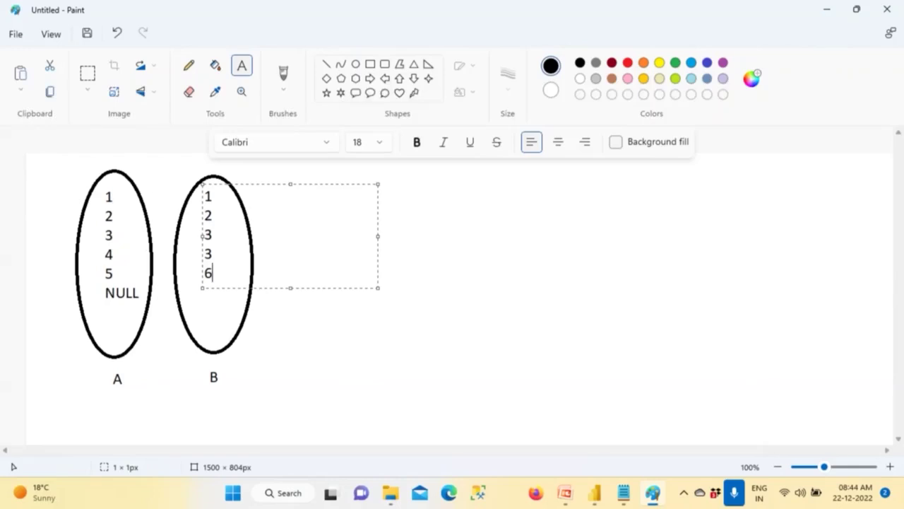
key(Return)
text(7)
key(Return)
text(NULL)
key(Return)
text(NULL)
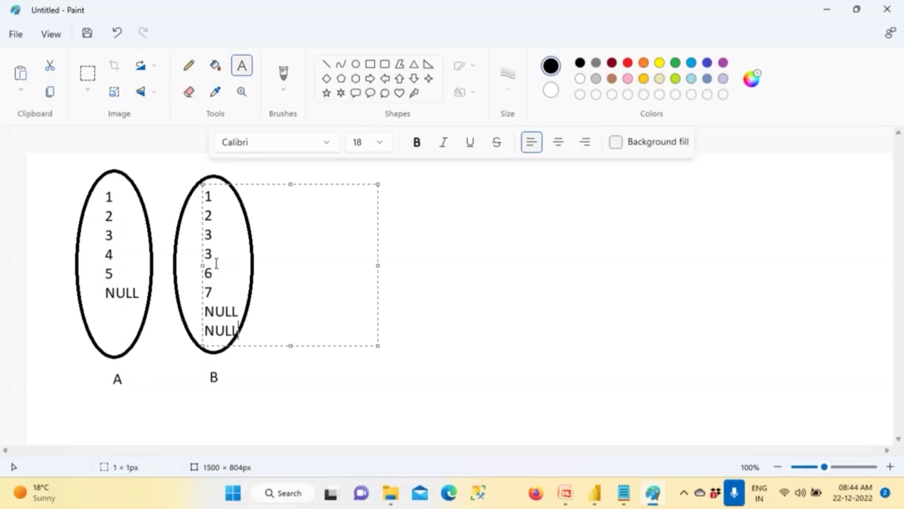
drag(200, 265, 195, 267)
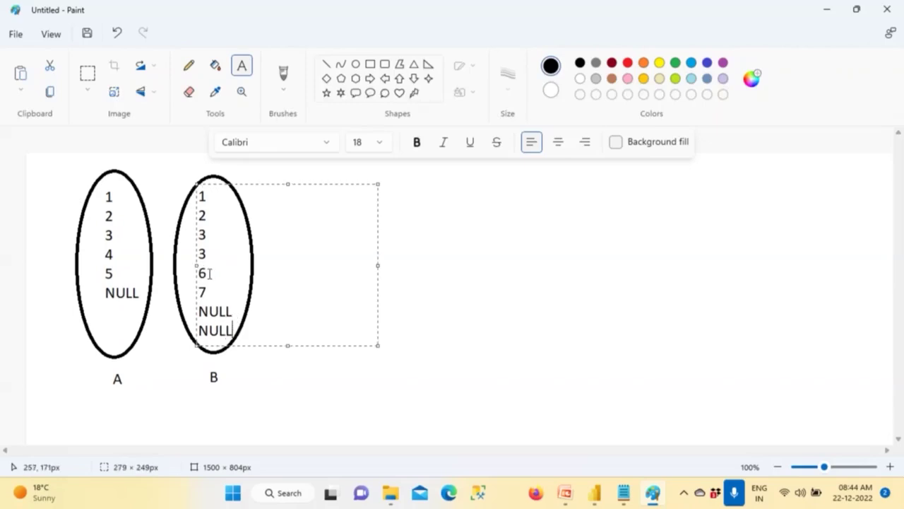
click(264, 387)
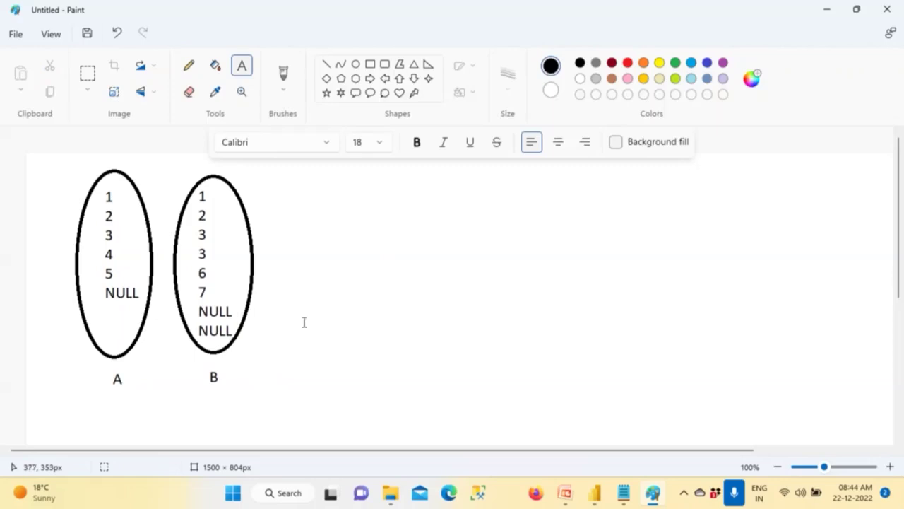
Add the heading "Inner Joins" on the canvas to the right of the two ovals.
click(306, 164)
text(Inner Jo)
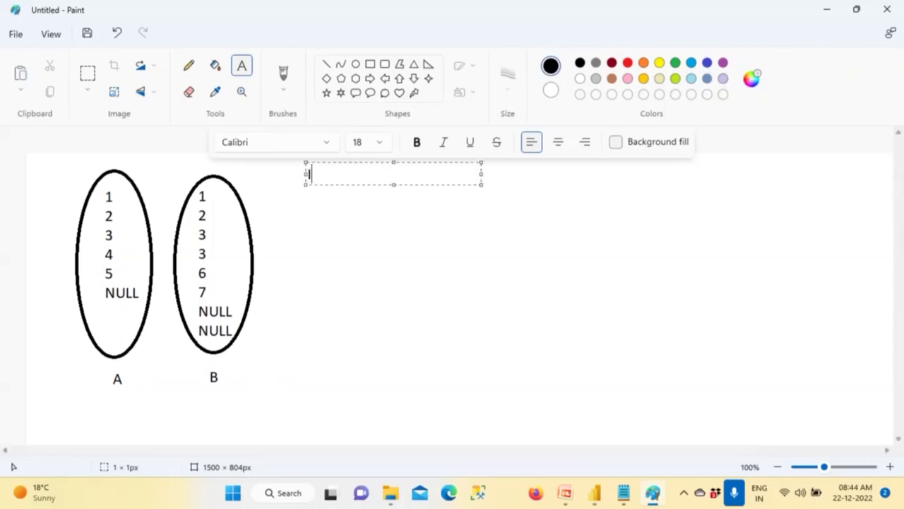
text(ins)
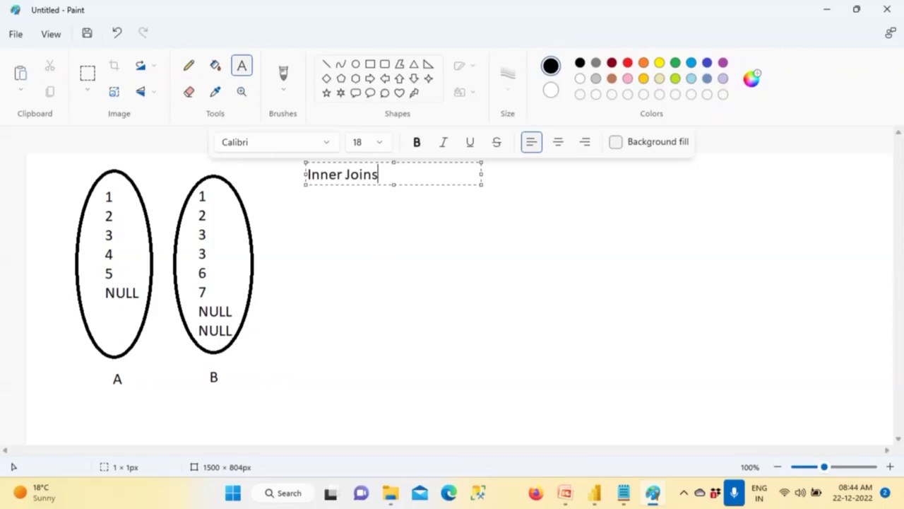
Underline the "Inner Joins" heading with a straight black line.
click(365, 210)
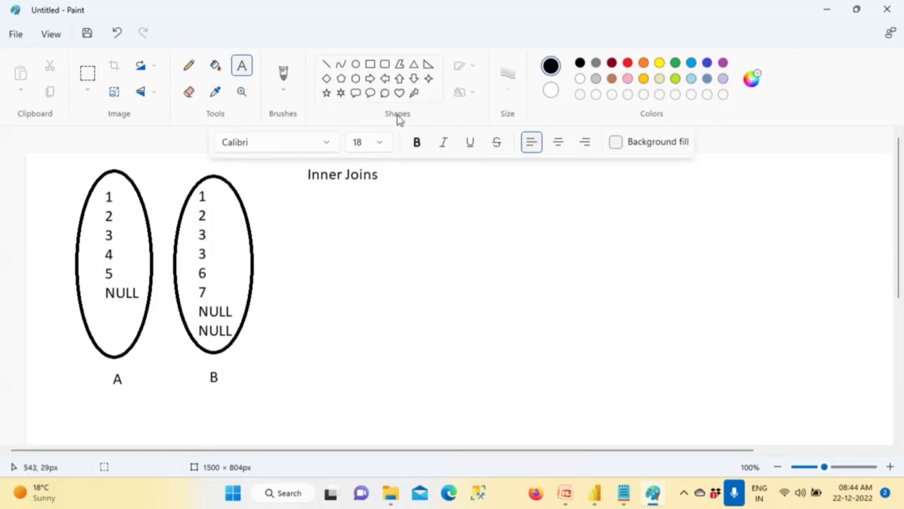
click(326, 63)
drag(296, 187, 396, 187)
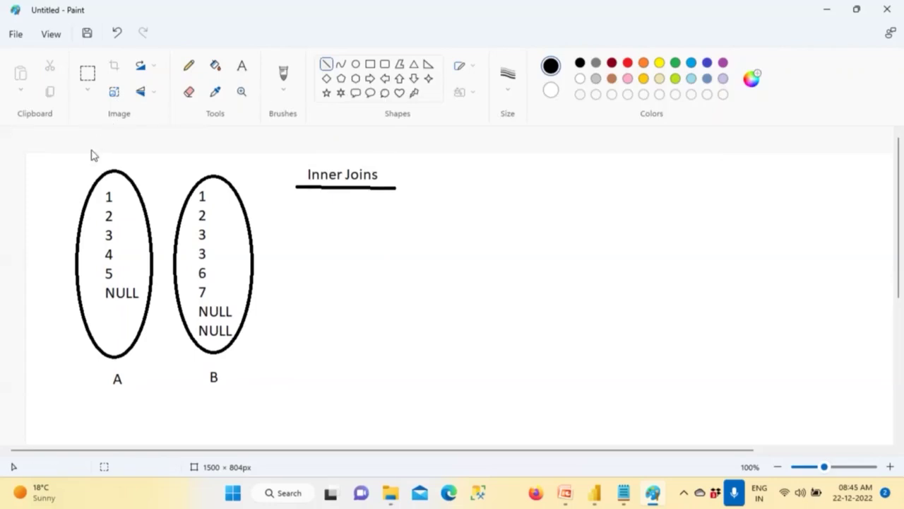
Draw lines from 1, 2 and 3 in oval A to their matches in oval B, connecting 3 to both 3s.
drag(115, 195, 196, 194)
drag(115, 214, 195, 215)
click(182, 238)
drag(118, 234, 200, 238)
drag(117, 235, 202, 252)
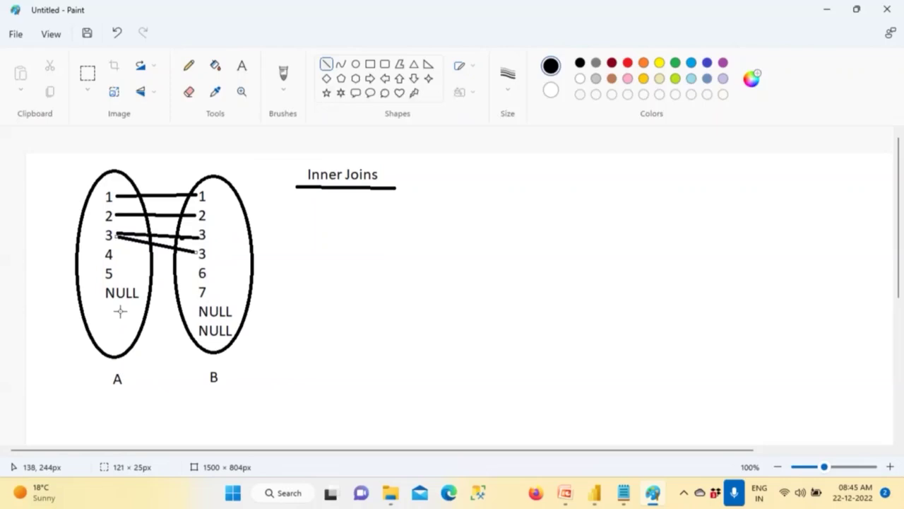
Try underlining NULL in oval A and linking it to both NULLs in oval B, undoing these trial lines.
drag(105, 305, 125, 306)
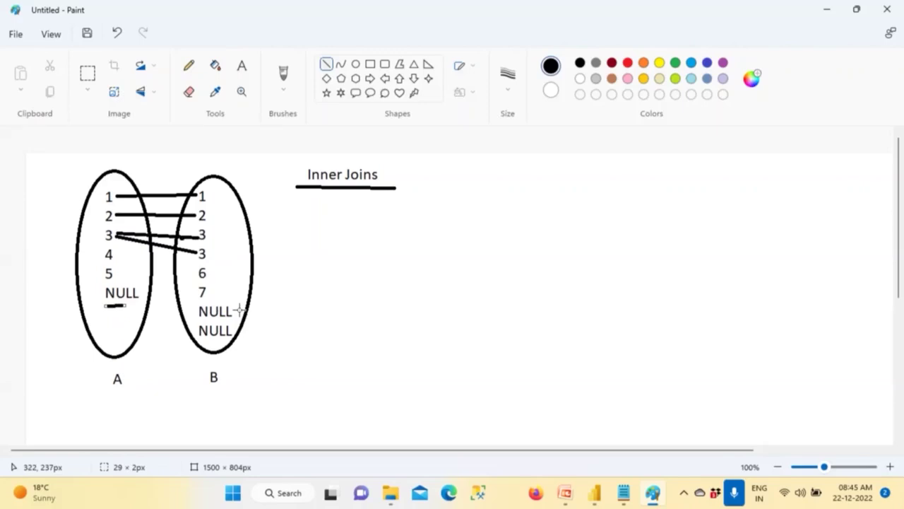
key(ctrl+z)
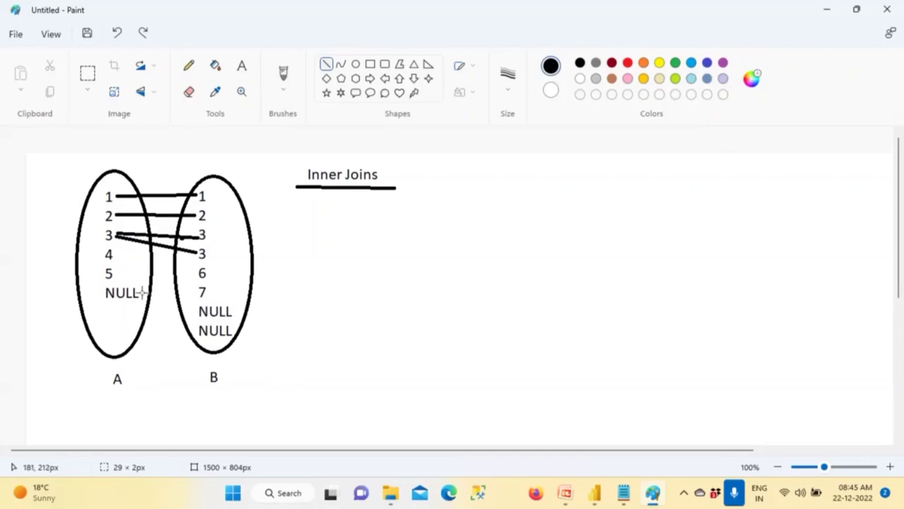
drag(140, 287, 192, 310)
click(137, 332)
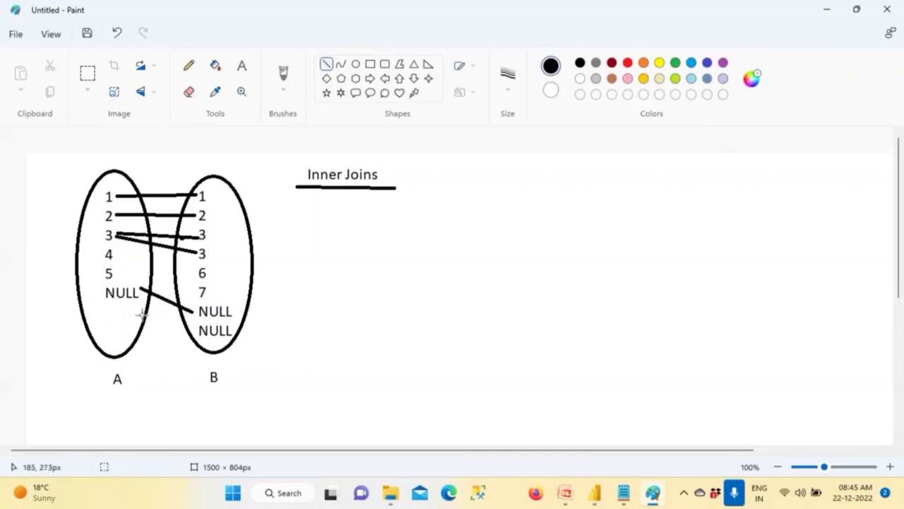
click(142, 297)
drag(142, 296, 190, 328)
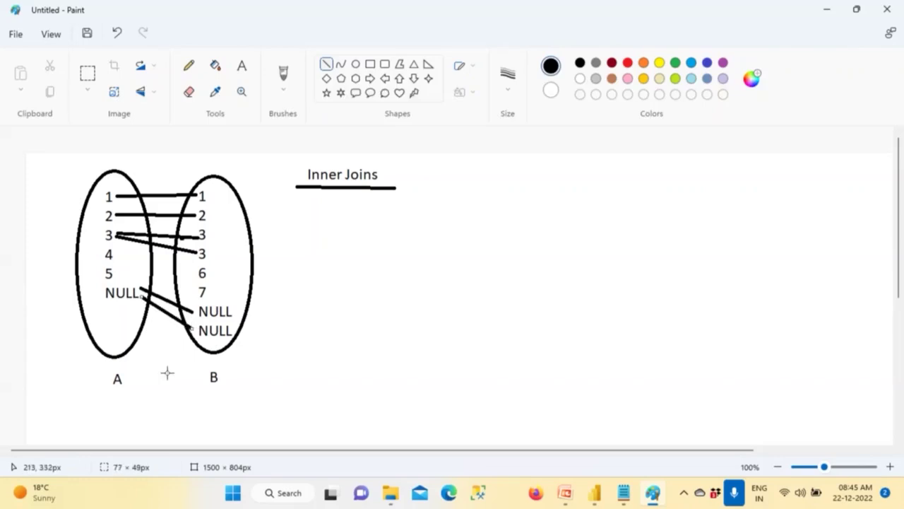
key(ctrl+z)
key(ctrl+z)
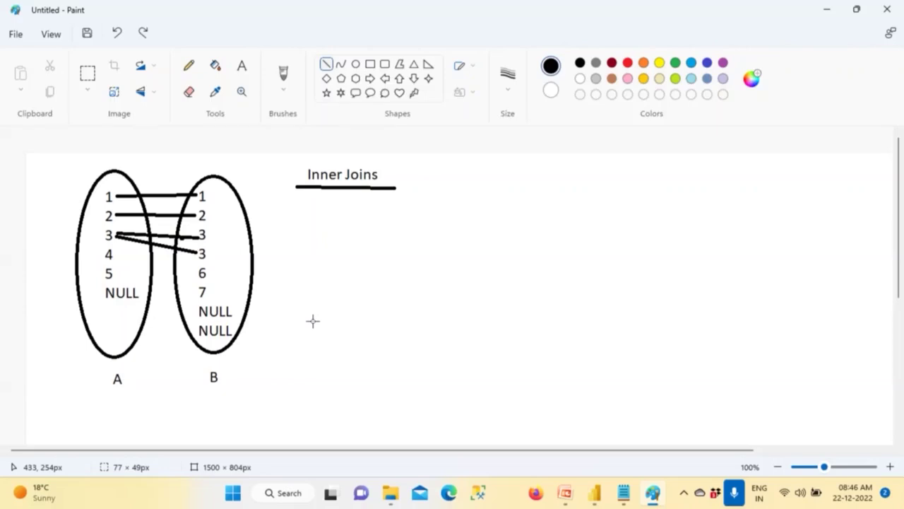
click(317, 21)
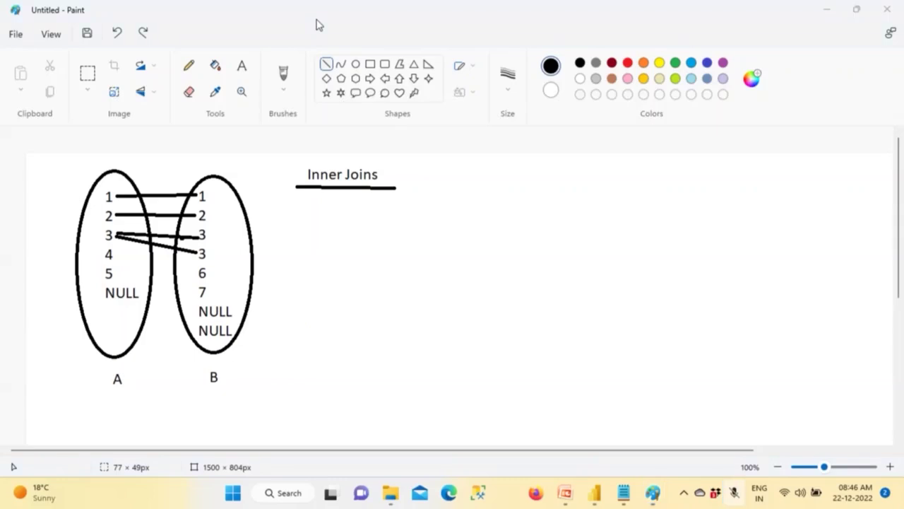
click(317, 21)
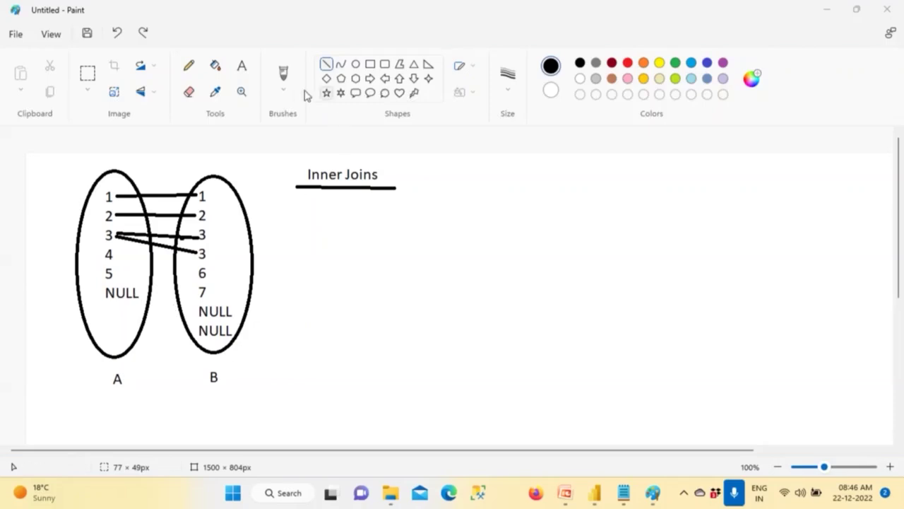
List the inner join pairs 1,1, 2,2, 3,3 and 3,3 on separate lines below the "Inner Joins" heading.
click(241, 66)
click(312, 207)
text(1,1)
key(Return)
text(2,2)
key(Return)
text(3,3)
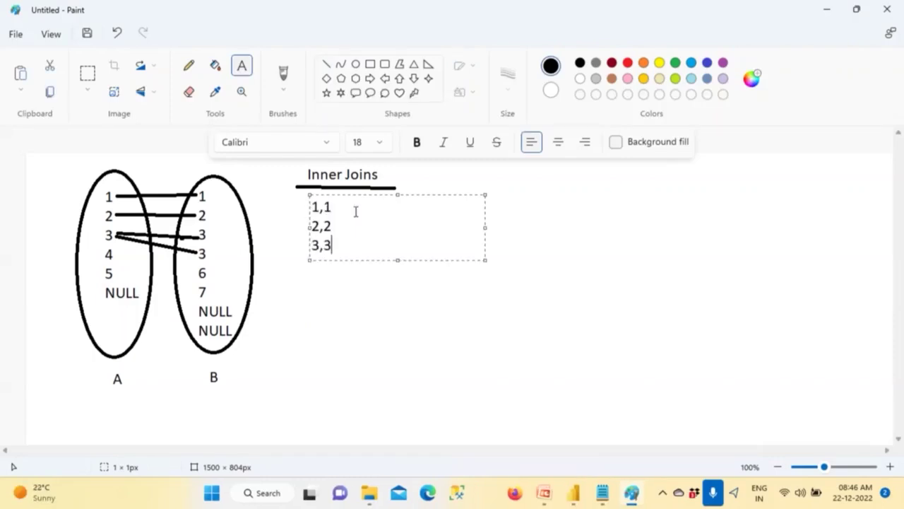
key(Return)
text(3,3)
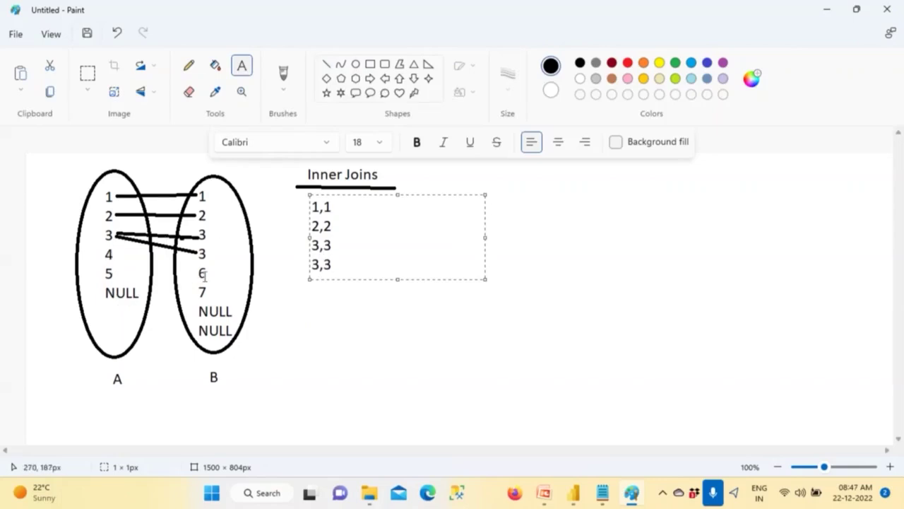
click(341, 344)
Add the note "Matched Rows" beside the inner join pairs.
click(359, 228)
text(tched Rows)
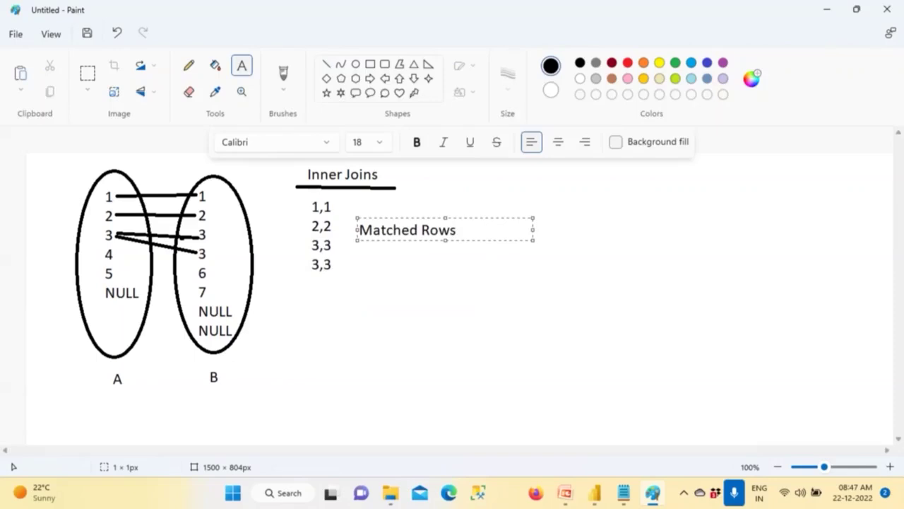
click(427, 326)
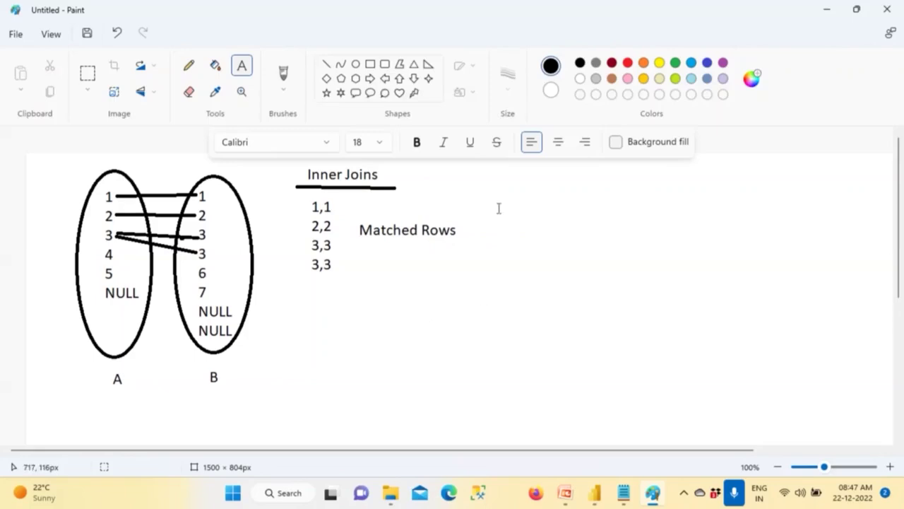
Add the heading "Outer Joins" to the right of "Inner Joins" and underline it with a straight line.
click(484, 172)
text(Outer Joins)
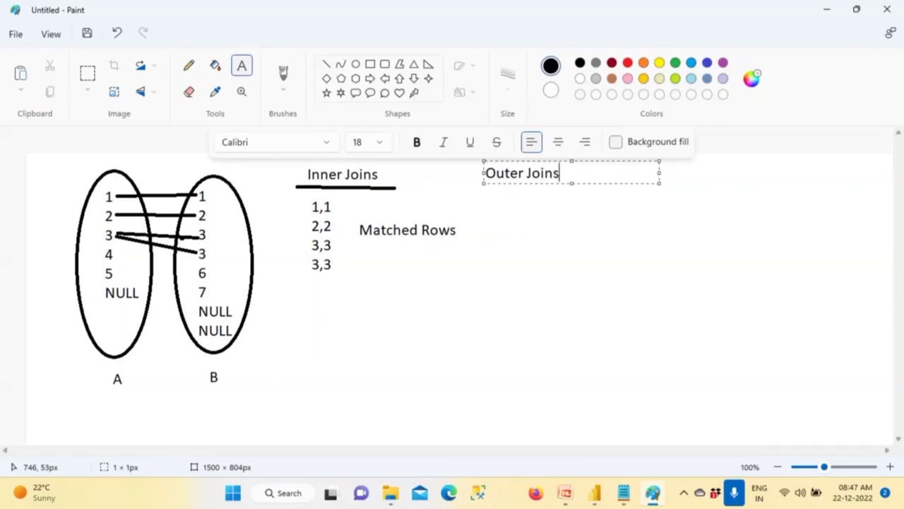
click(571, 246)
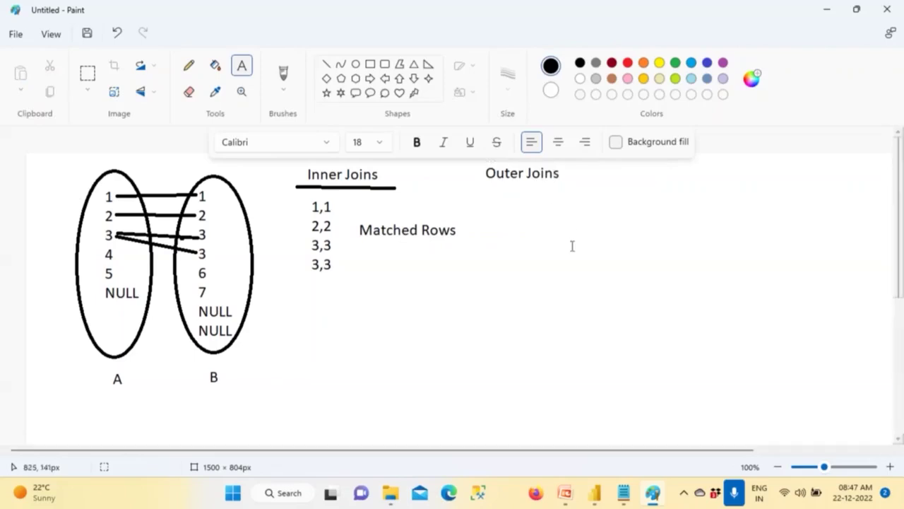
click(326, 64)
drag(476, 181, 576, 183)
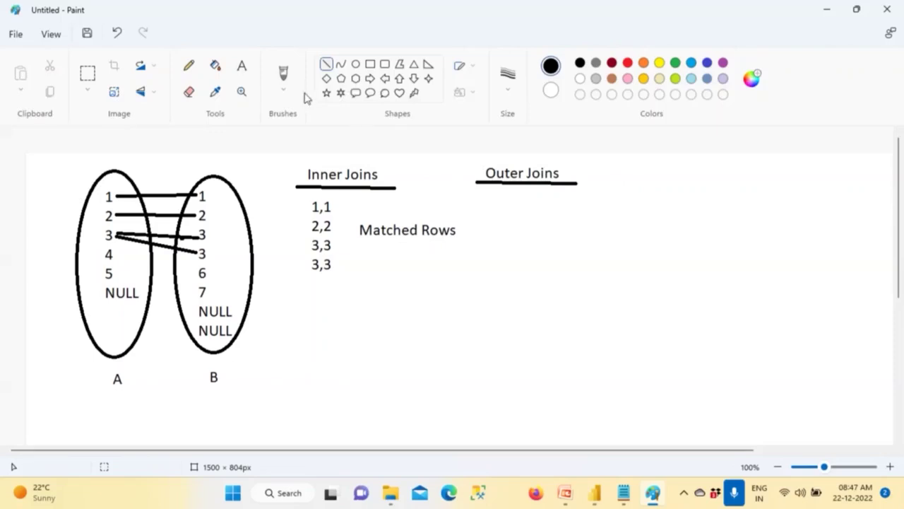
Add the subheading "Left Join" below "Outer Joins" and underline it with a straight line.
click(241, 66)
click(444, 186)
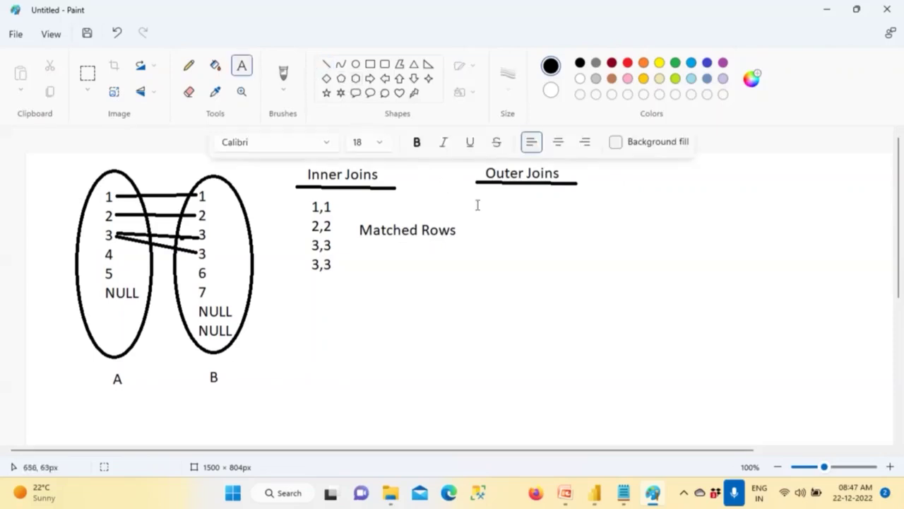
click(536, 210)
text(L)
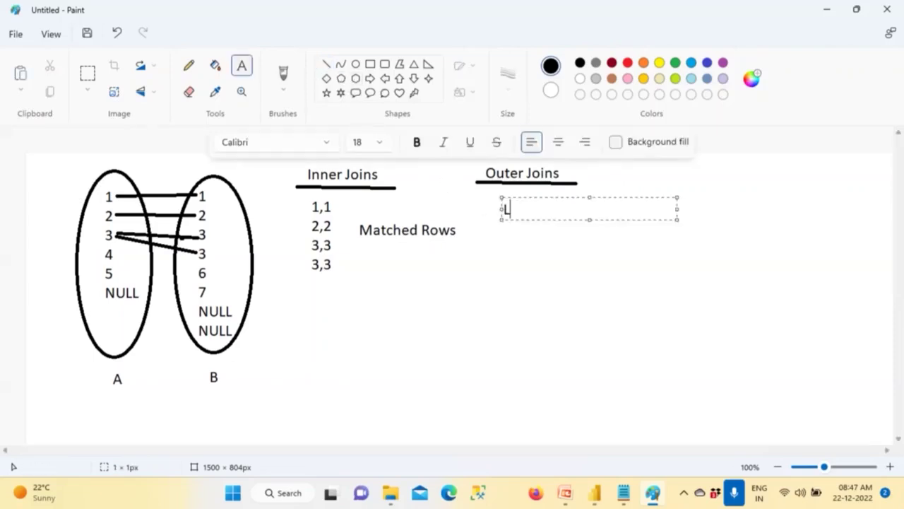
text(eft Join)
click(581, 276)
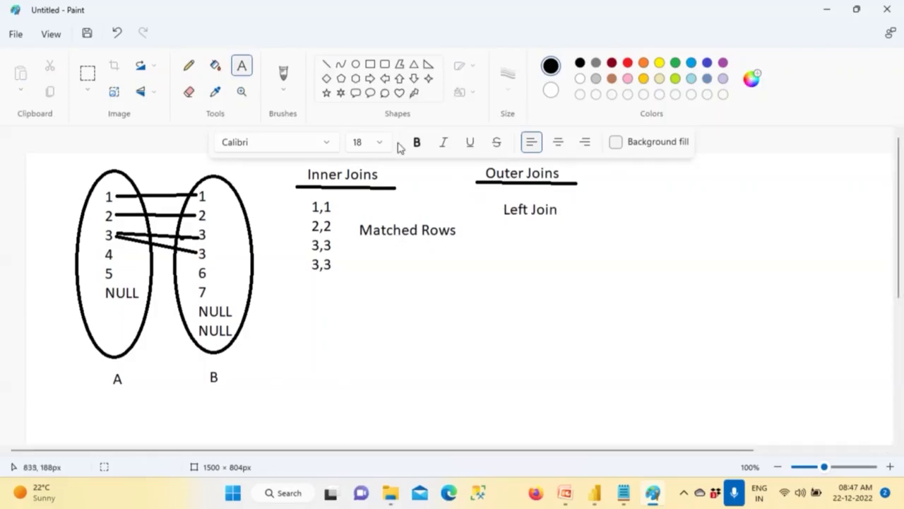
click(325, 65)
drag(495, 222, 562, 222)
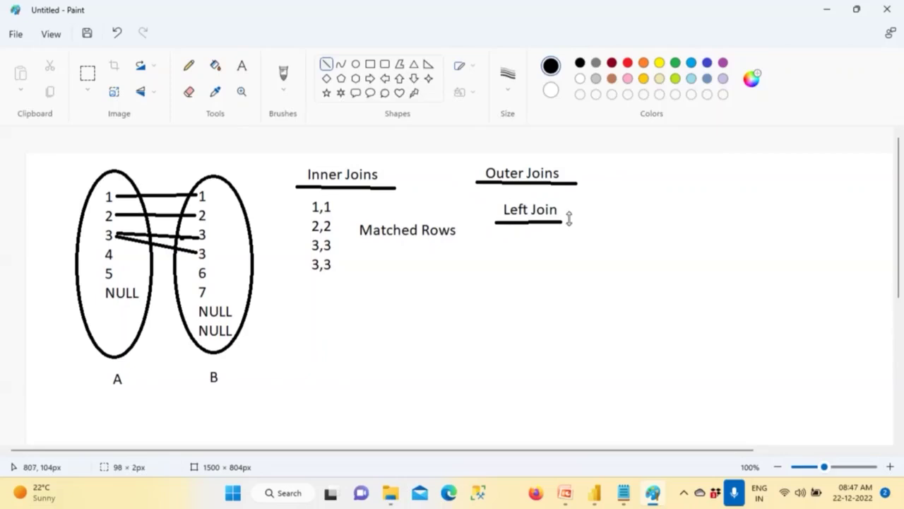
click(600, 211)
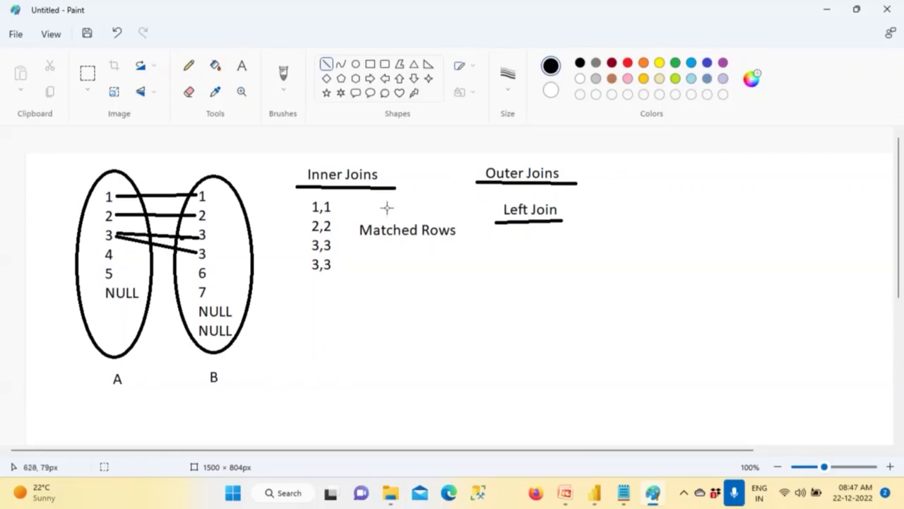
drag(301, 200, 304, 278)
drag(299, 228, 299, 256)
key(ctrl+z)
List the matched pairs 1,1, 2,2, 3,3 and 3,3 on separate lines under "Left Join".
click(243, 67)
click(518, 243)
text(1,1)
key(Return)
text(2,2)
key(Return)
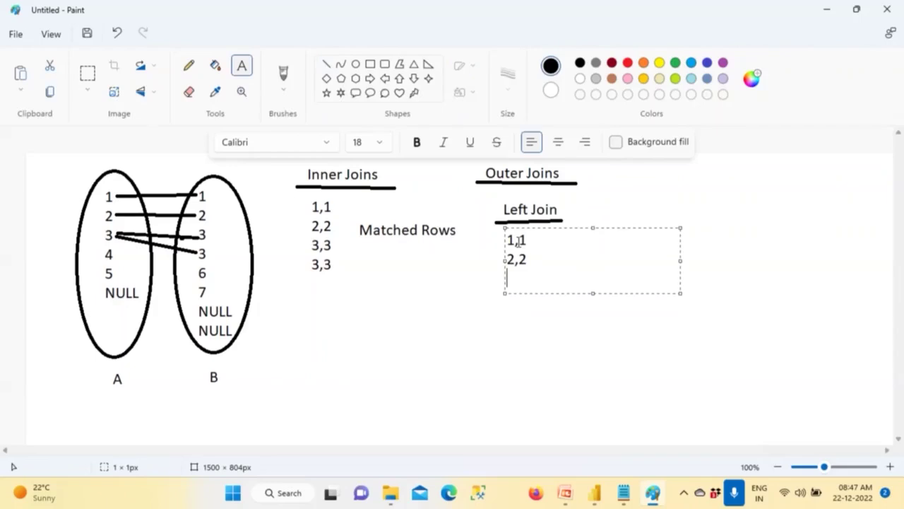
text(3,3)
key(Return)
text(3,3)
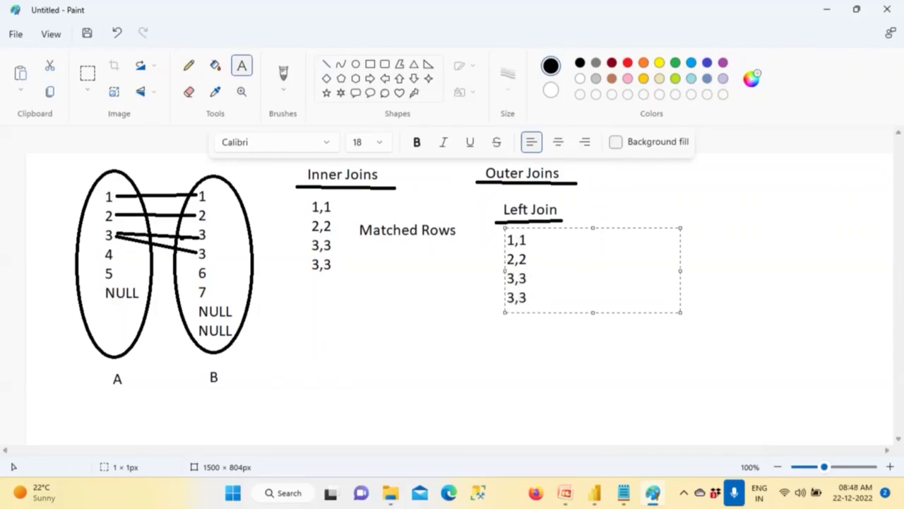
Append the unmatched pairs 4,NULL, 5,NULL and NULL,NULL on separate lines to the "Left Join" list.
key(Return)
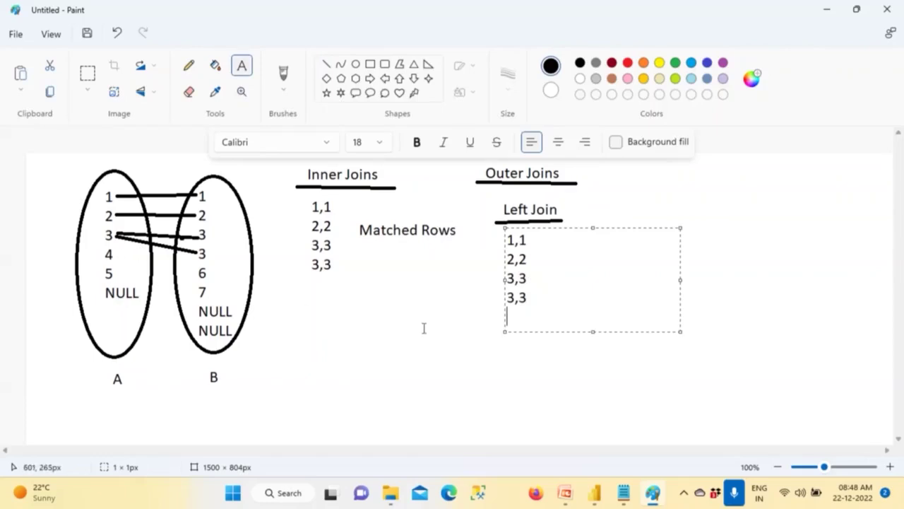
text(4)
key(Return)
text(5)
key(Return)
text(NULL)
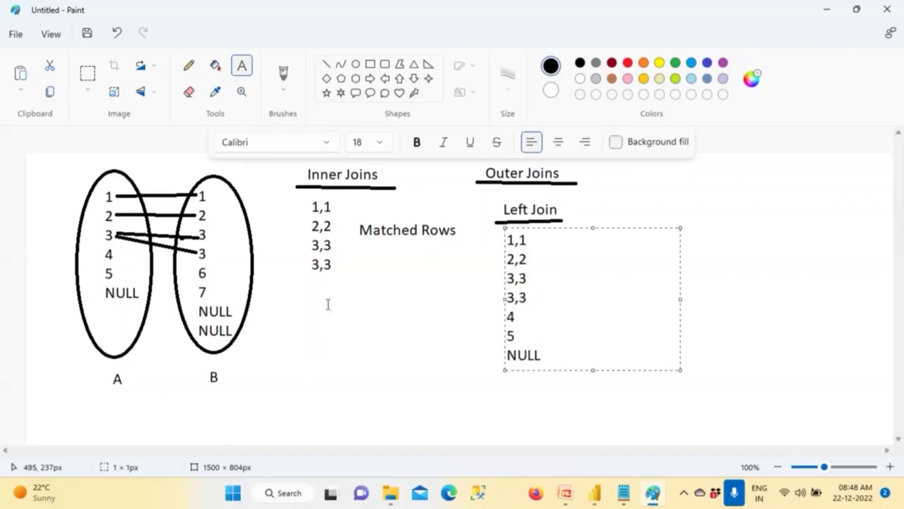
click(519, 317)
text(,NULL)
text(,NULL)
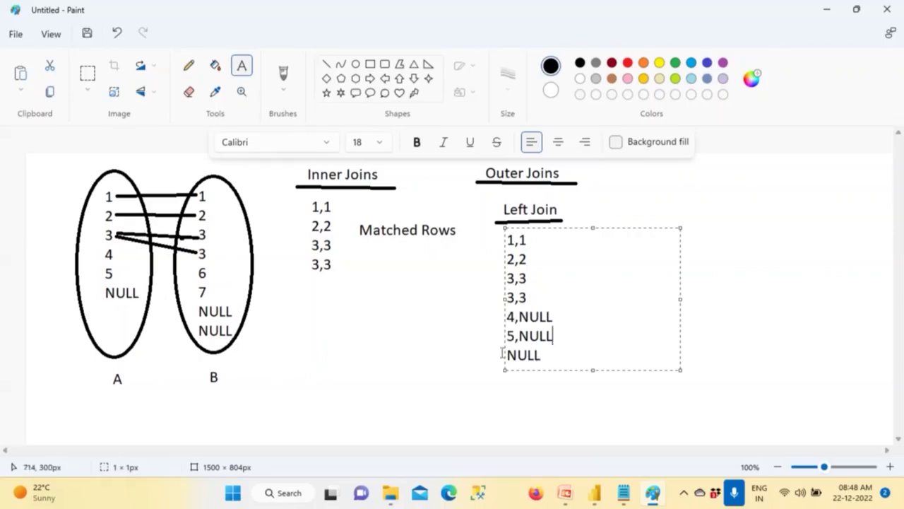
click(567, 356)
text(,NULL)
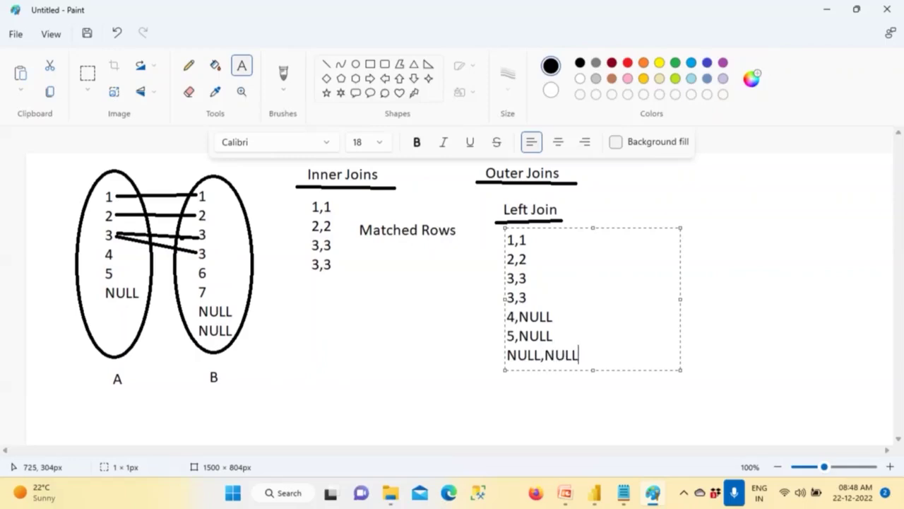
Insert a blank line between the last 3,3 and 4,NULL in the "Left Join" list.
click(547, 300)
key(Return)
click(743, 322)
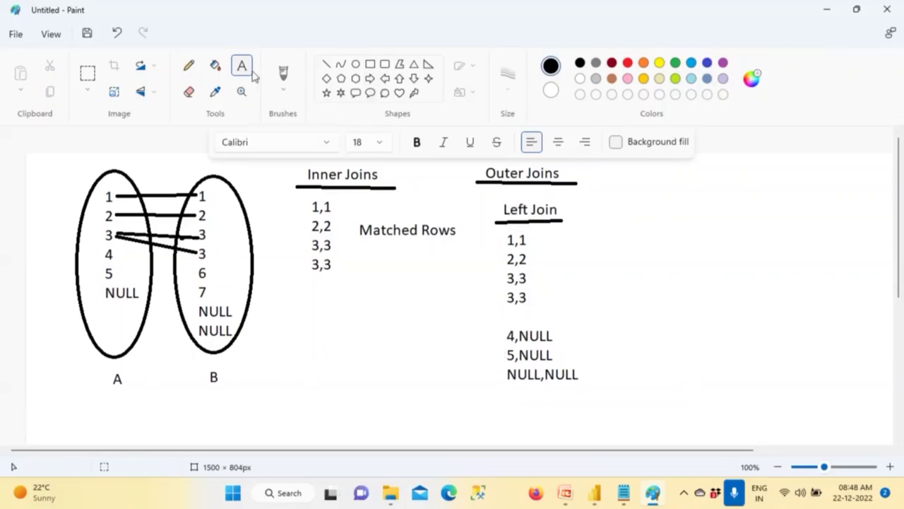
Write "Matched Rows" on two lines beside the matched pairs of the "Left Join" list.
click(555, 263)
text(Mathed)
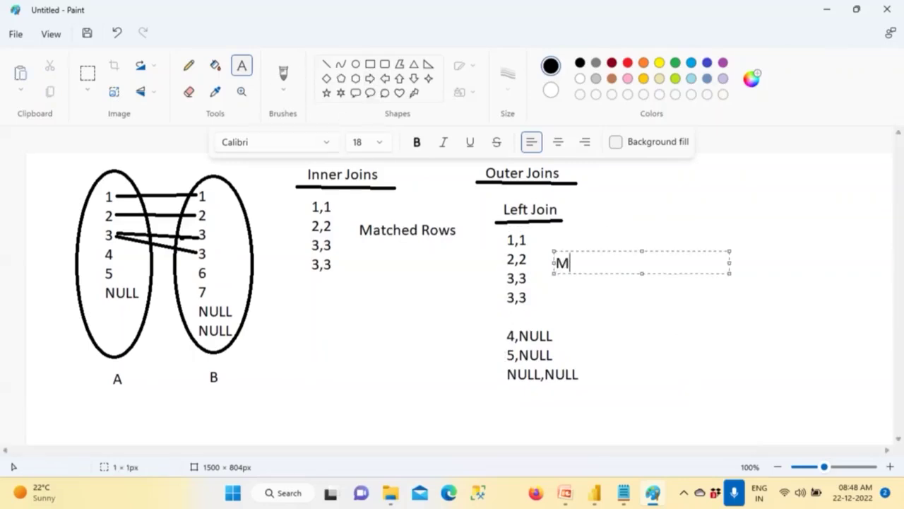
key(BackSpace)
key(BackSpace)
key(BackSpace)
text(che)
text(ed)
key(BackSpace)
key(BackSpace)
text(d)
key(Return)
text(Rows)
Extend the note with "+", a blank line and "UnMatched Rows from Left Table" split over two lines.
key(Return)
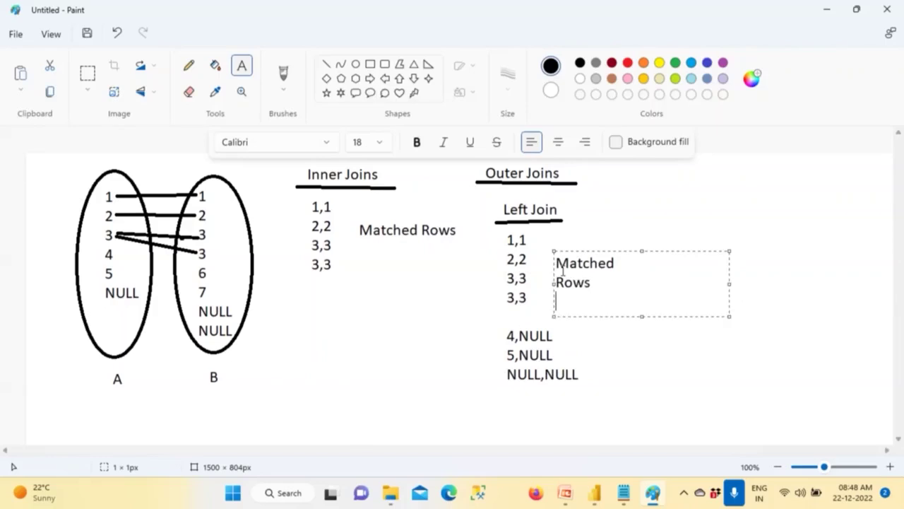
text(+)
key(Return)
key(Return)
text(UnMa)
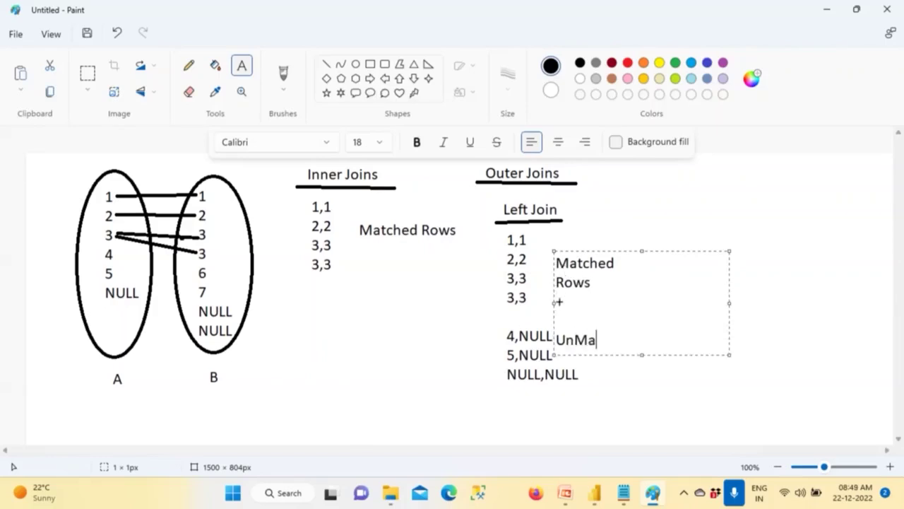
text(tched R)
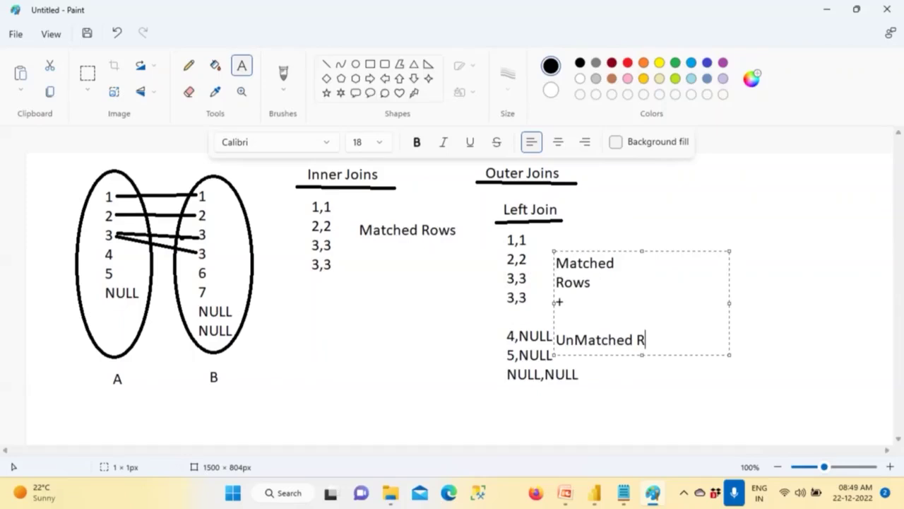
text(ows)
key(Return)
text(from Left Table)
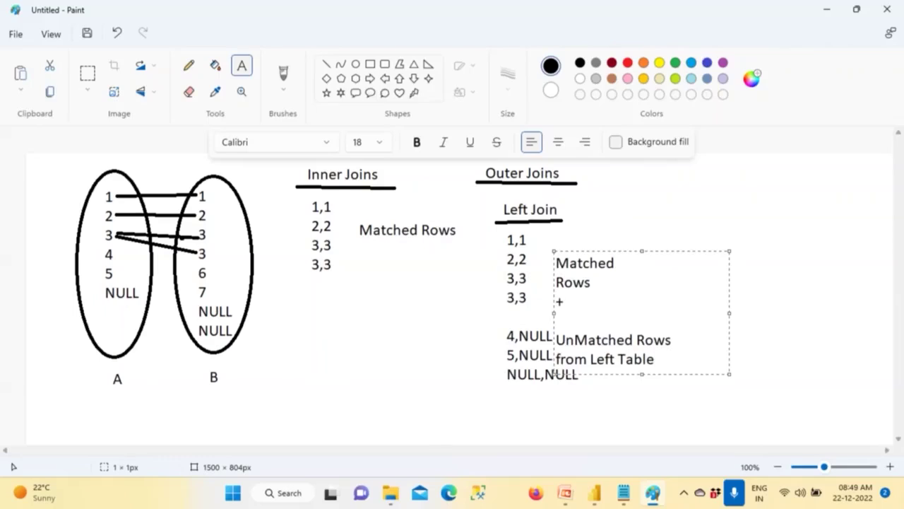
Color the entire "Left Join" note text red and place it on the canvas.
drag(655, 358, 538, 260)
click(627, 62)
click(769, 250)
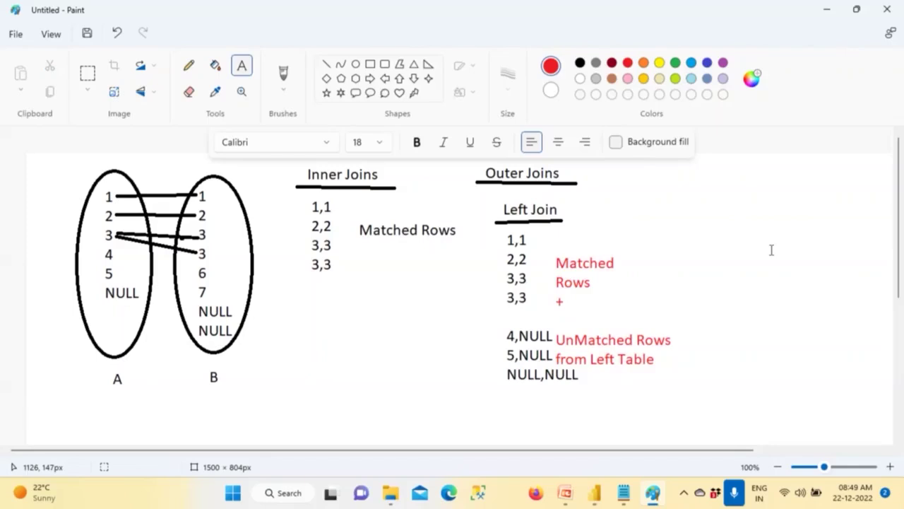
Add a black "Right Join" heading to the right of "Outer Joins" and underline it with a straight line.
click(580, 62)
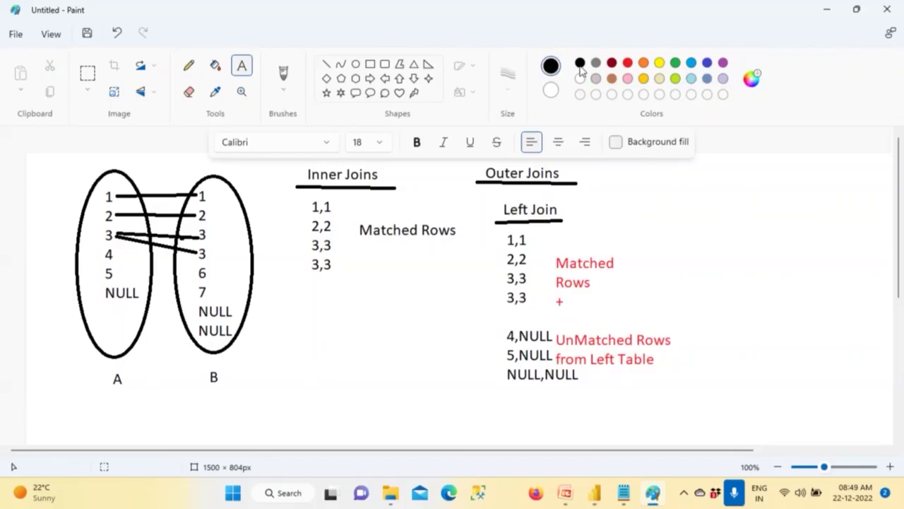
click(675, 183)
text(Right Join)
click(657, 204)
click(326, 63)
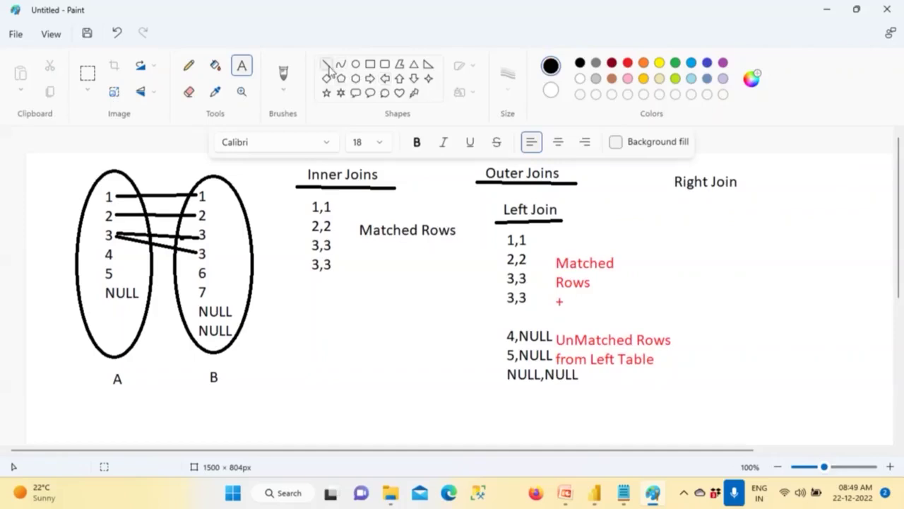
drag(671, 198, 746, 198)
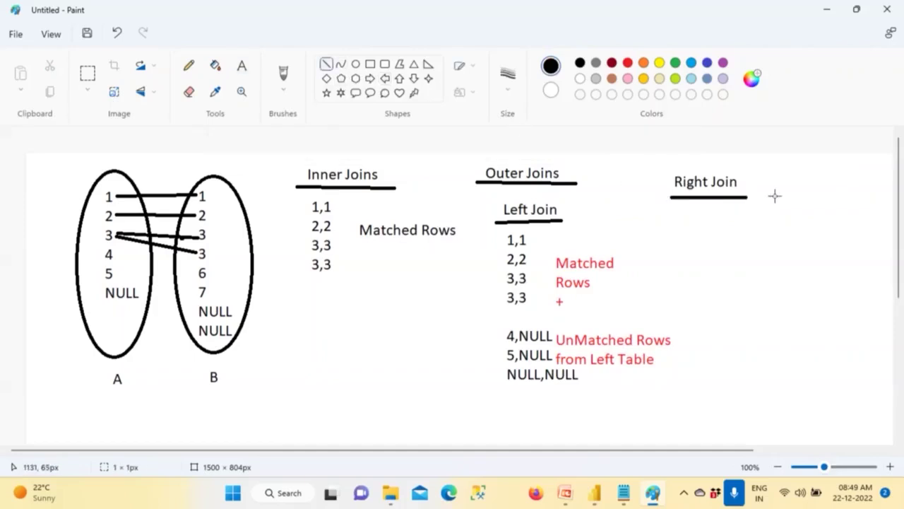
List the matched pairs 1,1, 2,2, 3,3 and 3,3 on separate lines under the "Right Join" heading.
click(242, 66)
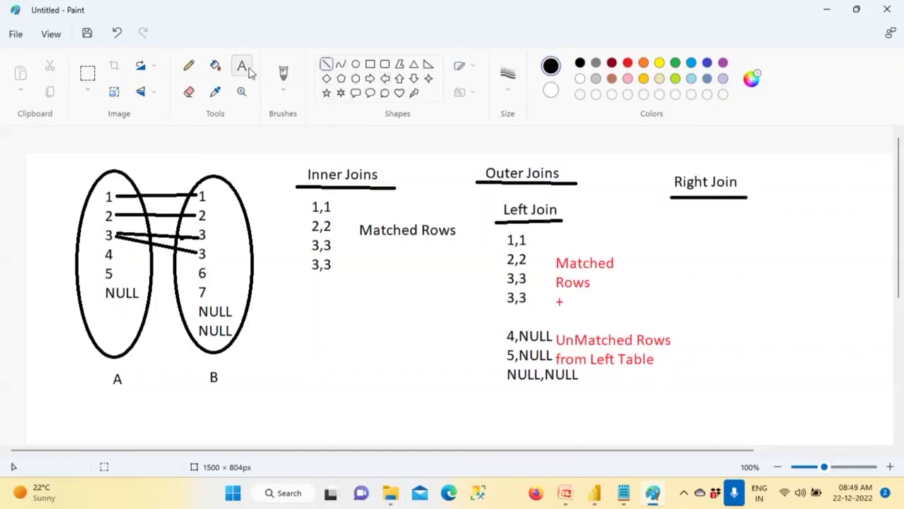
click(689, 211)
text(1,1)
key(Return)
text(2,2)
key(Return)
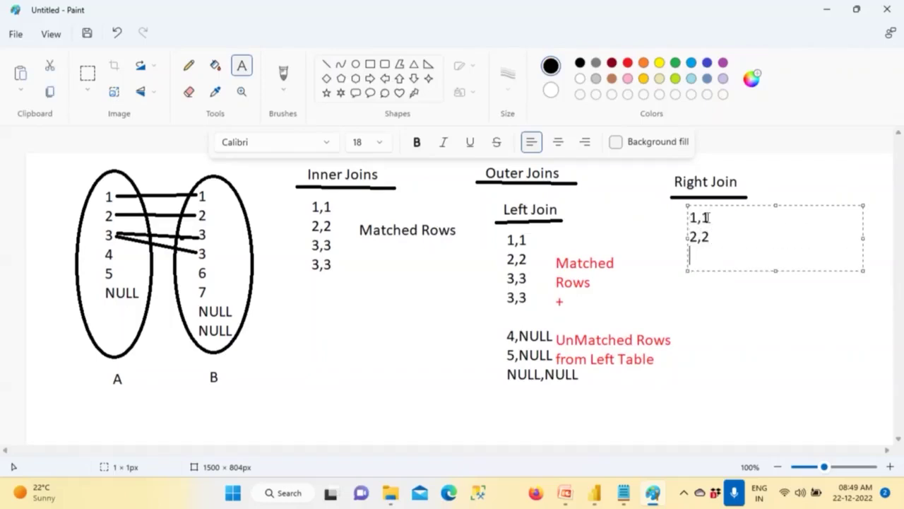
text(3,3)
key(Return)
text(3,3)
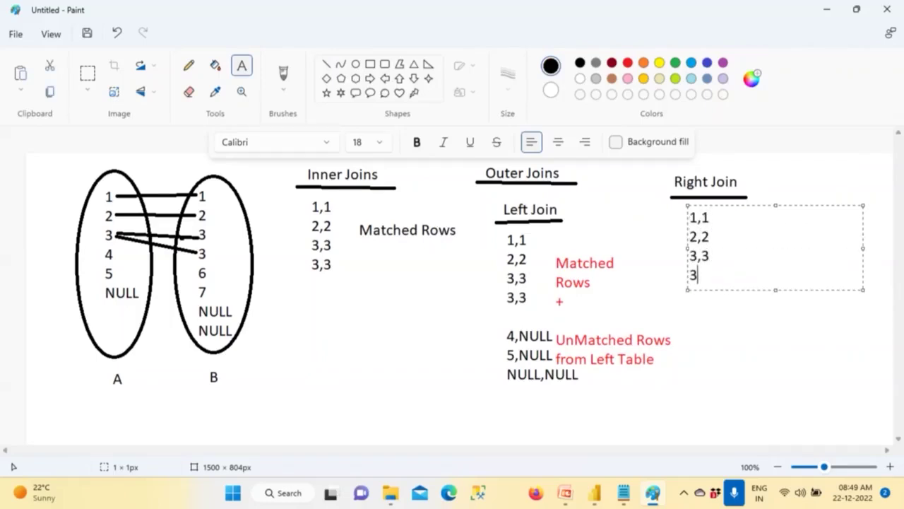